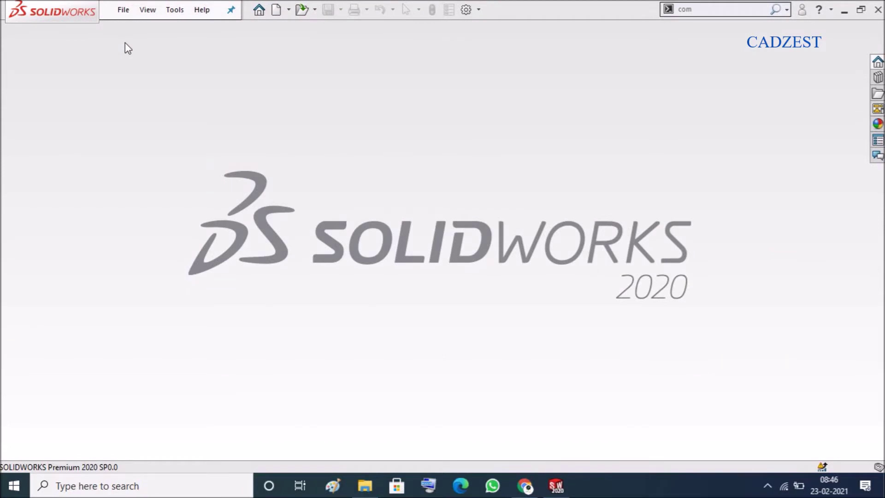
Step: Create a new part document and set its units to MMGS (millimetre, gram, second)
left_click(124, 15)
left_click(444, 334)
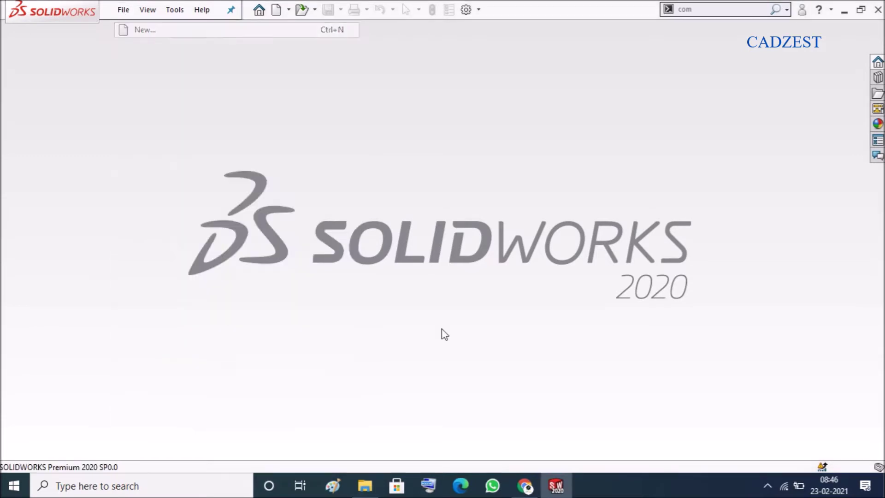
double_click(293, 171)
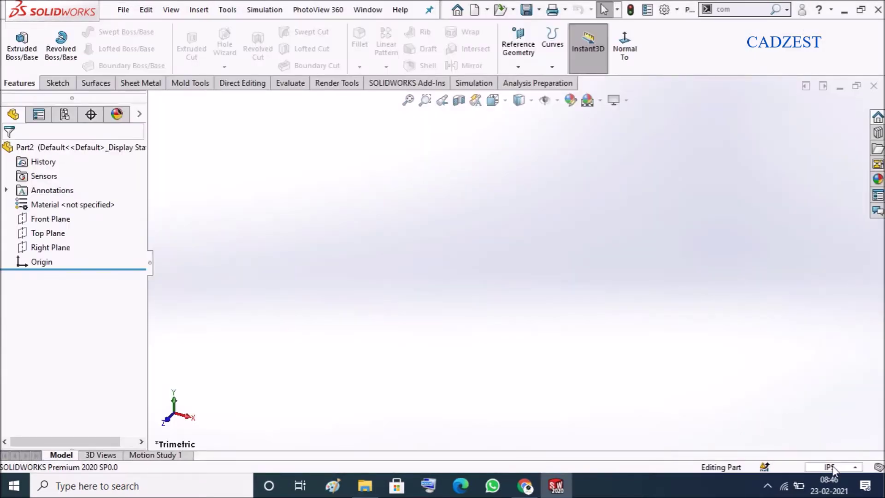
left_click(833, 467)
left_click(806, 415)
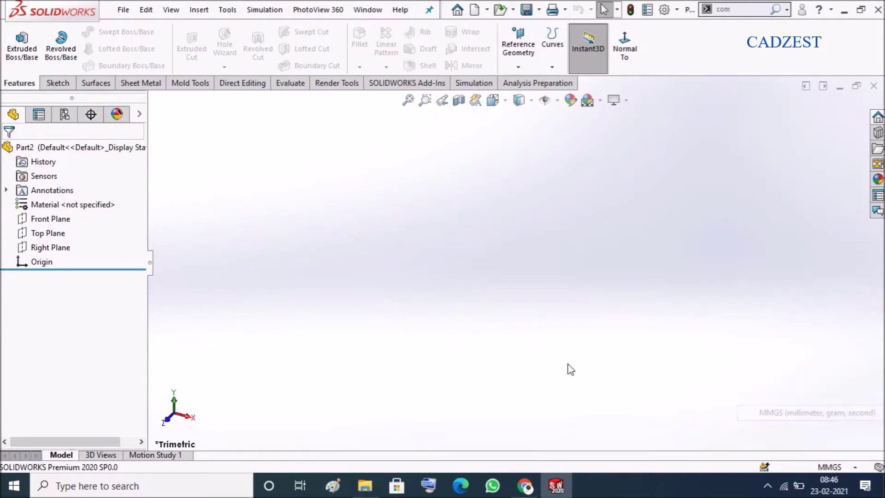
left_click(63, 87)
Step: Start a 3D sketch and draw one line about 86 mm long from the origin
left_click(16, 67)
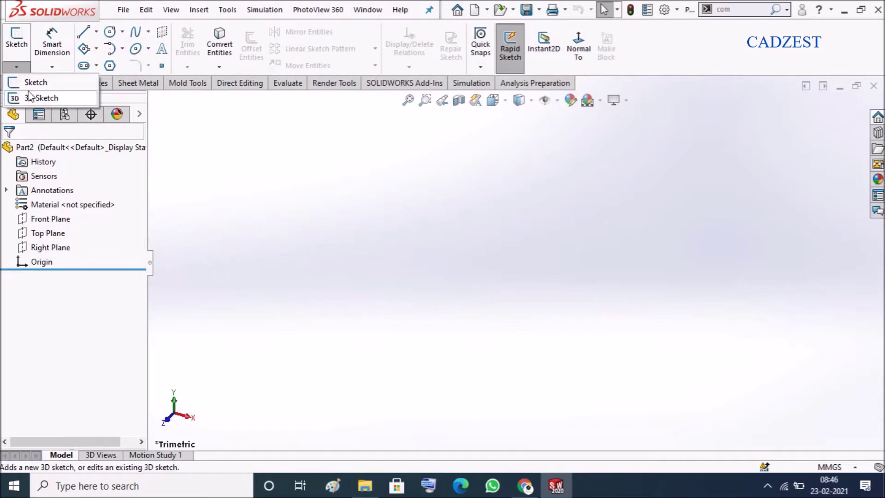
left_click(35, 98)
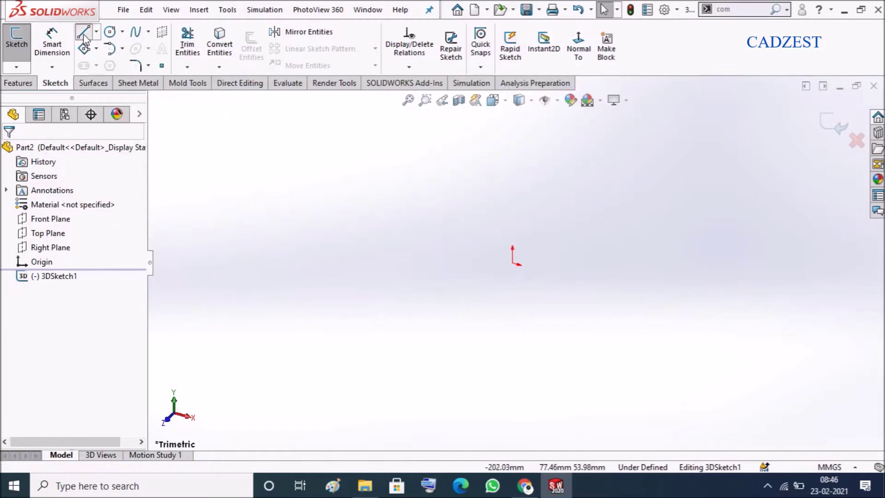
left_click(83, 32)
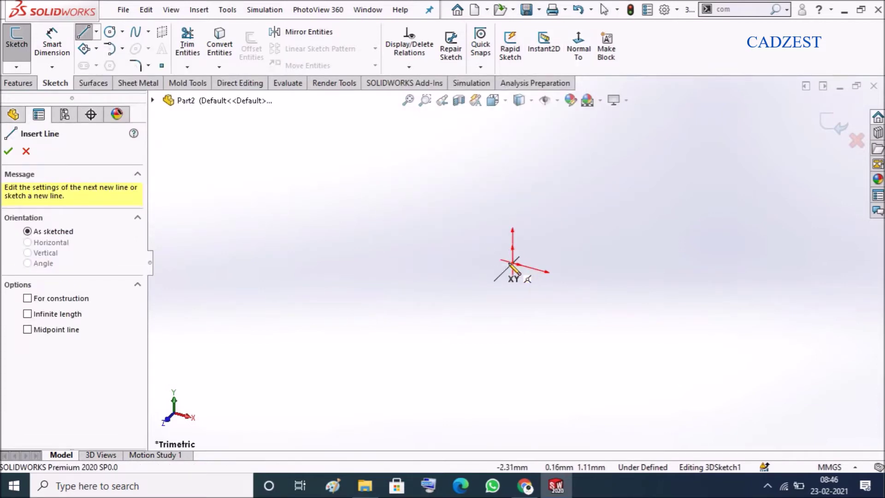
left_click(512, 263)
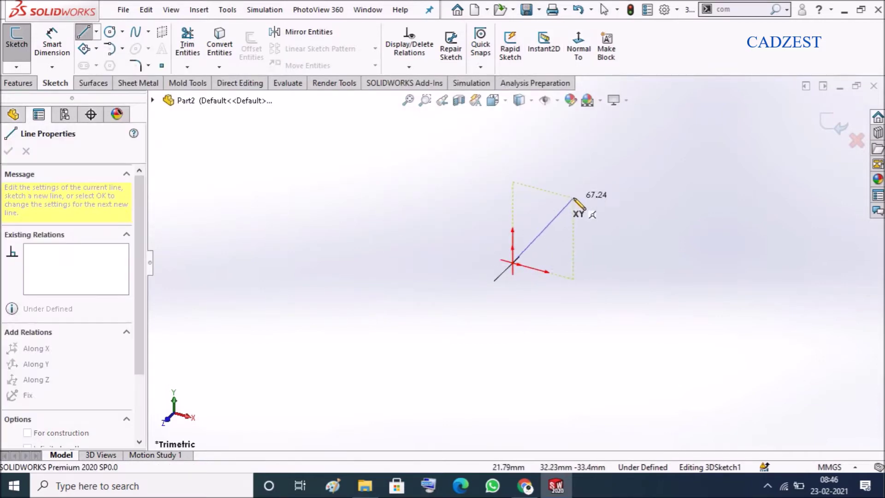
left_click(549, 234)
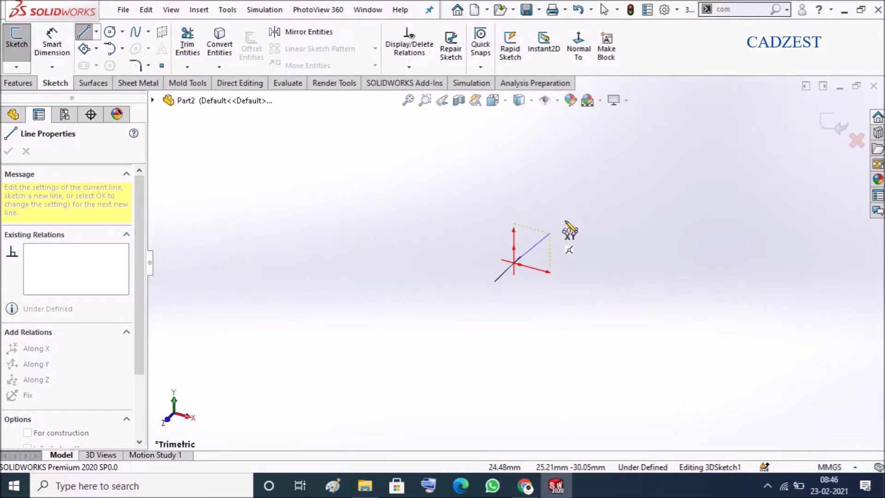
left_click(469, 310)
key("Escape")
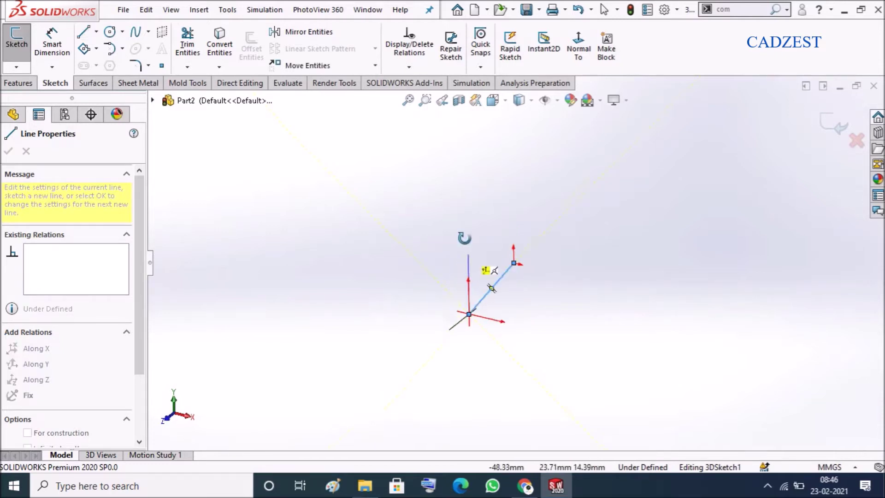
Step: Delete the line's Along Y relation
mouse_move(464, 238)
middle_mouse_down()
mouse_move(420, 190)
mouse_move(480, 282)
mouse_move(559, 278)
mouse_move(533, 281)
mouse_move(510, 223)
mouse_move(518, 241)
middle_mouse_up()
left_click(485, 275)
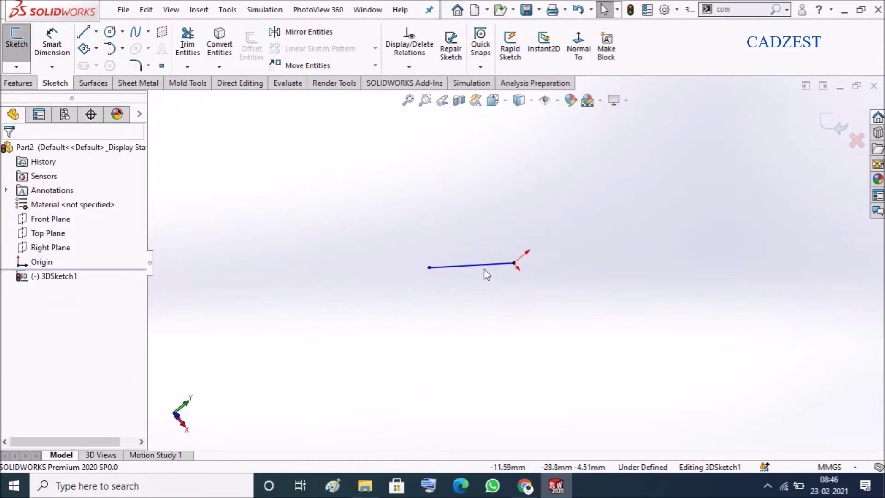
left_click(490, 270)
mouse_move(471, 298)
middle_mouse_down()
mouse_move(428, 245)
mouse_move(470, 346)
middle_mouse_up()
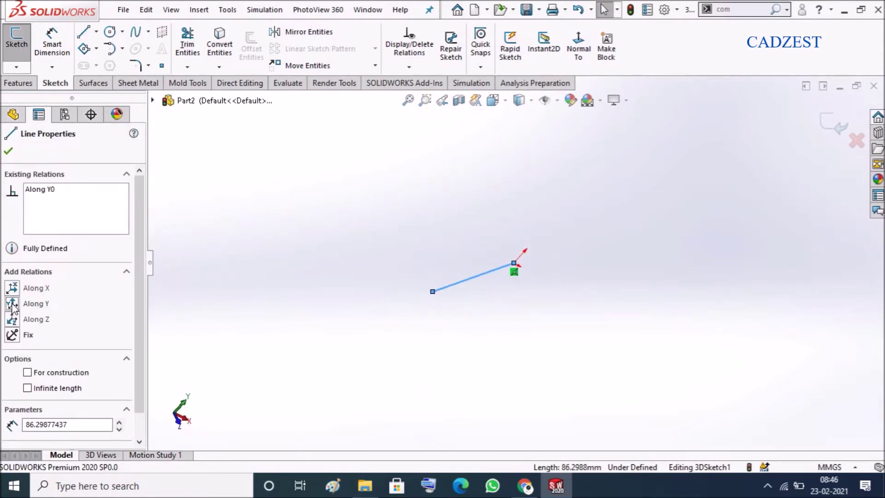
middle_click_drag(404, 310, 429, 251)
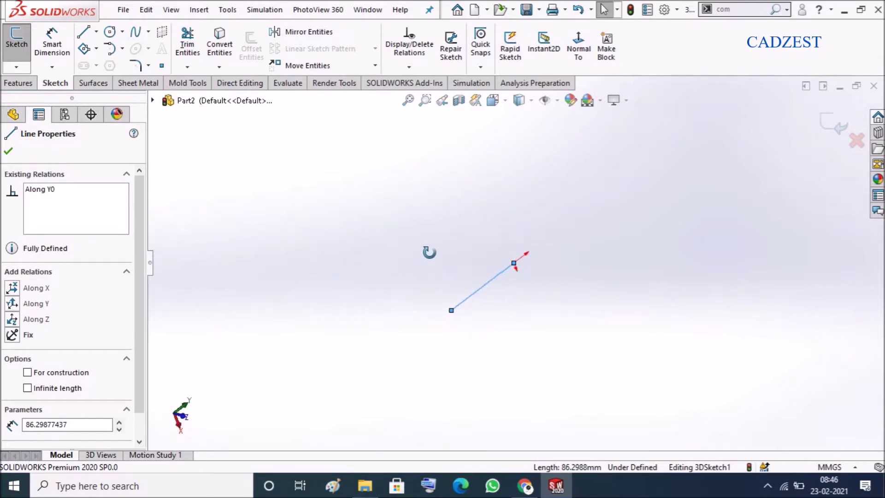
left_click(190, 322)
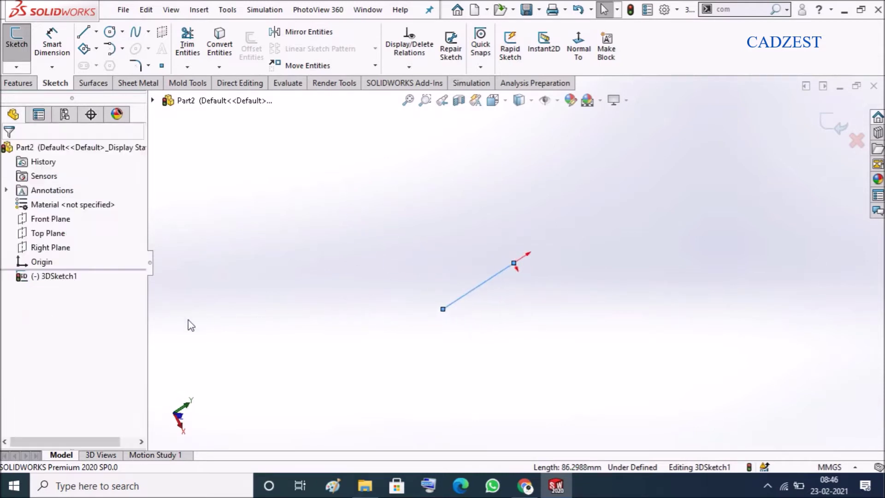
left_click(478, 286)
right_click(64, 201)
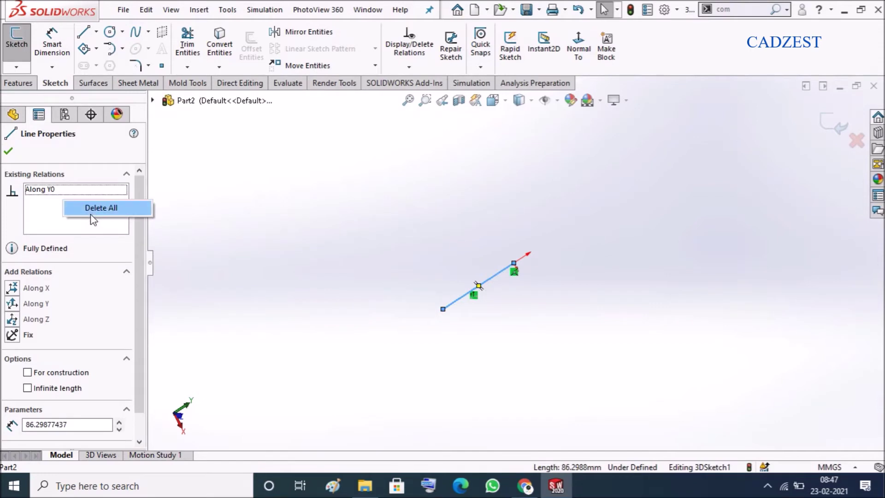
left_click(92, 212)
Step: Add an Along X relation to the line
left_click(492, 318)
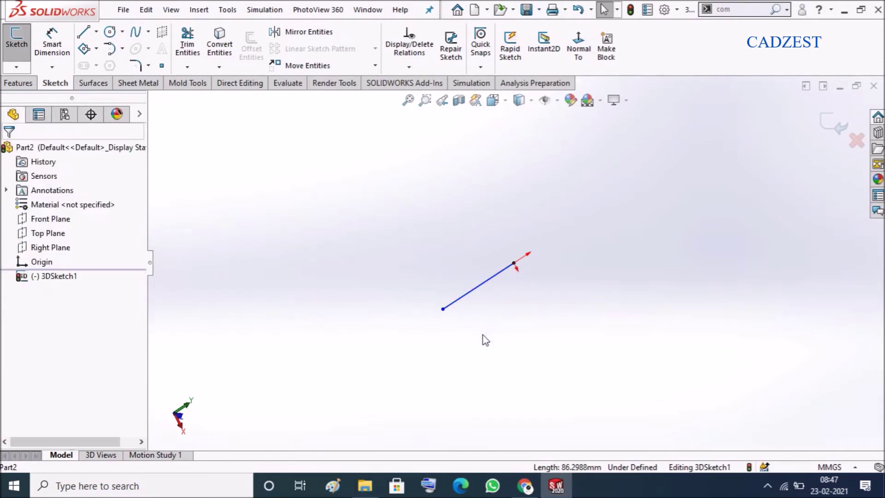
middle_click_drag(485, 340, 489, 319)
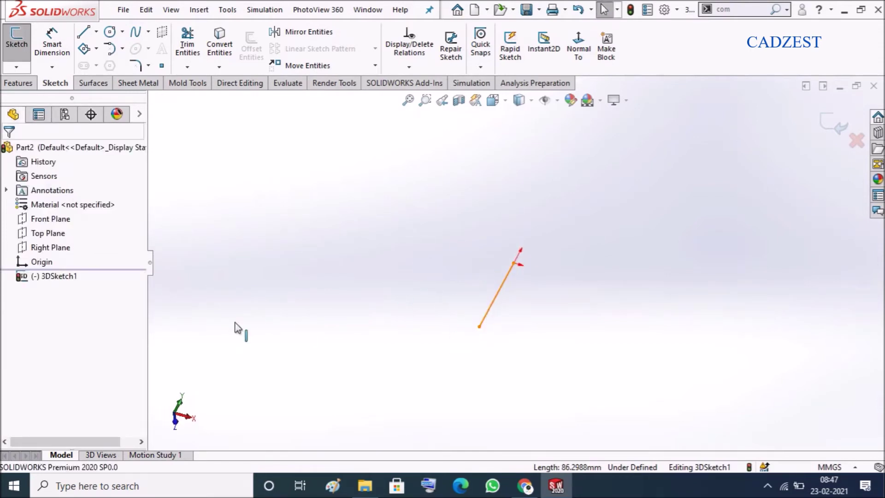
left_click(14, 290)
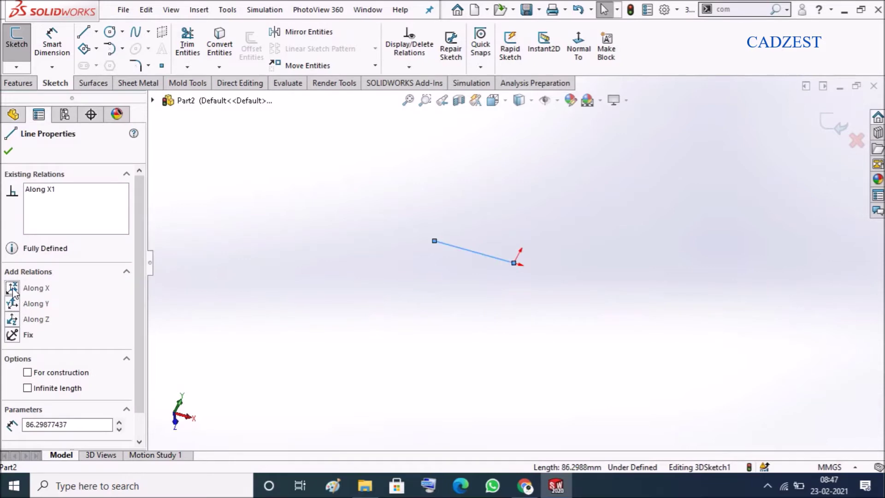
left_click(492, 301)
middle_click_drag(492, 300, 530, 292)
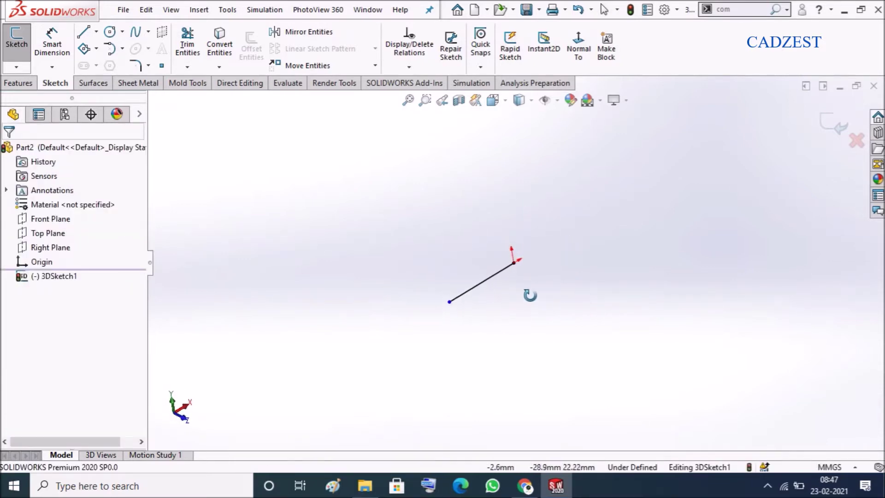
Step: Continue the 3D path from the first line with segments, including one along Y and one along Z
left_click(84, 31)
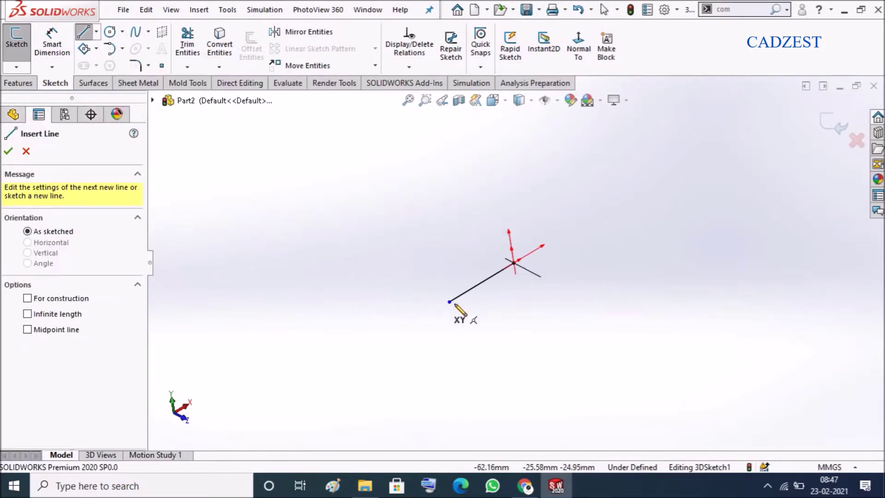
left_click(450, 302)
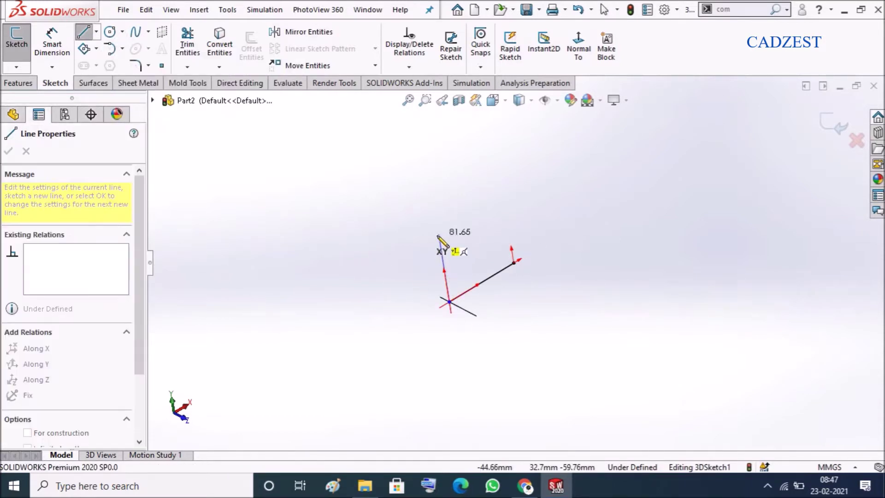
left_click(438, 234)
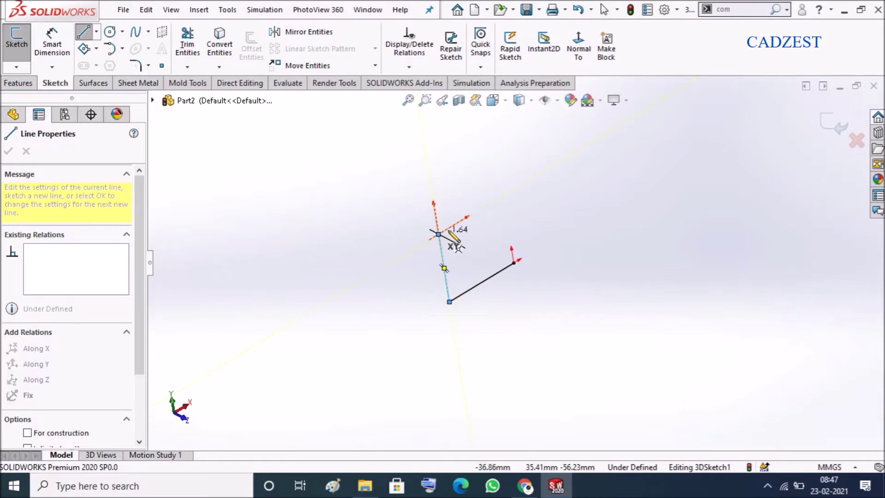
left_click(503, 195)
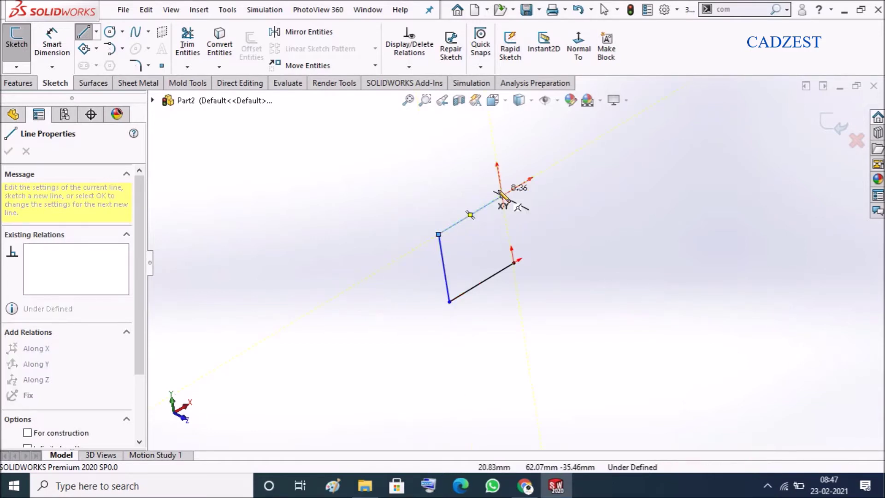
left_click(492, 134)
mouse_move(494, 136)
middle_mouse_down()
mouse_move(533, 142)
mouse_move(579, 197)
mouse_move(554, 234)
mouse_move(575, 204)
mouse_move(585, 212)
mouse_move(592, 197)
mouse_move(533, 166)
mouse_move(545, 180)
middle_mouse_up()
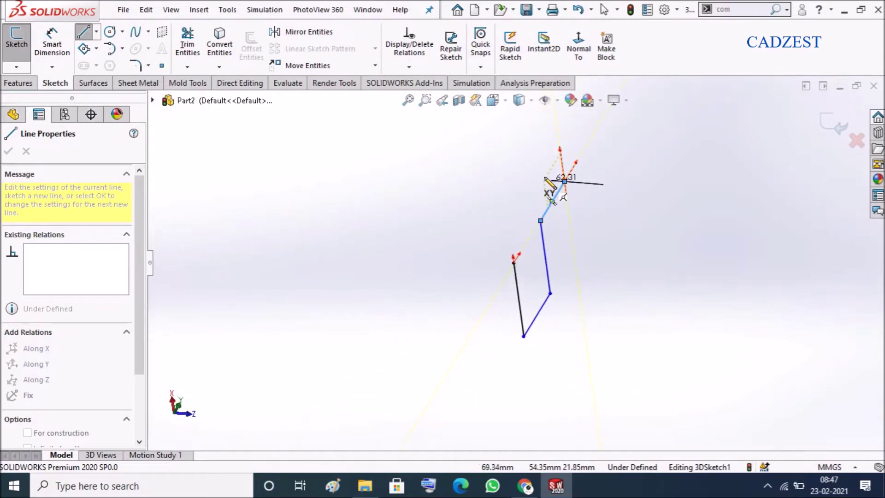
key("Tab")
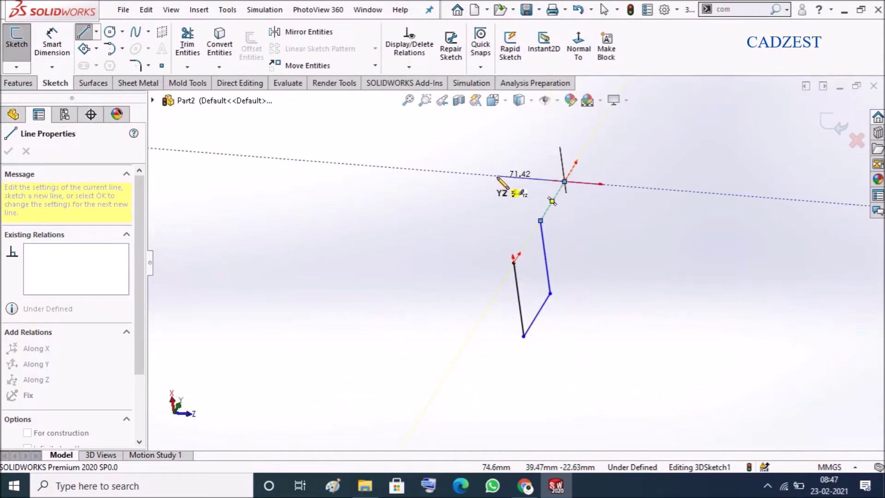
left_click(497, 176)
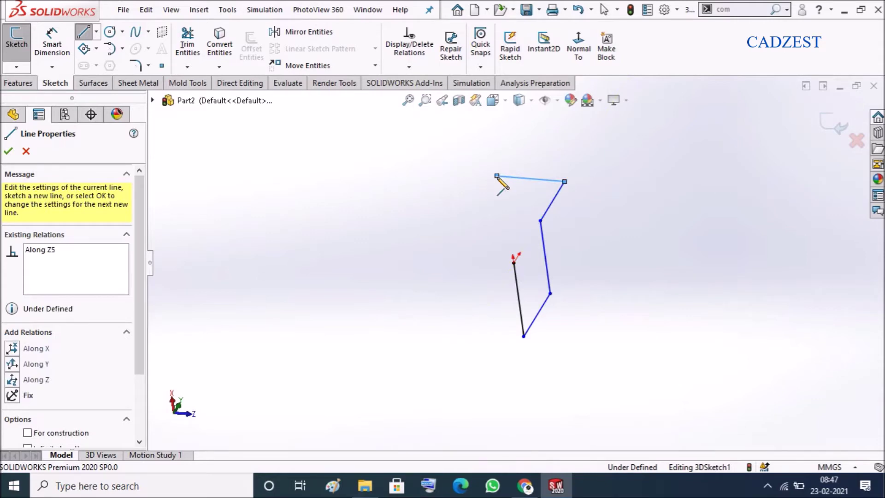
mouse_move(497, 177)
middle_mouse_down()
mouse_move(415, 138)
mouse_move(433, 168)
mouse_move(374, 118)
mouse_move(405, 286)
mouse_move(513, 173)
middle_mouse_up()
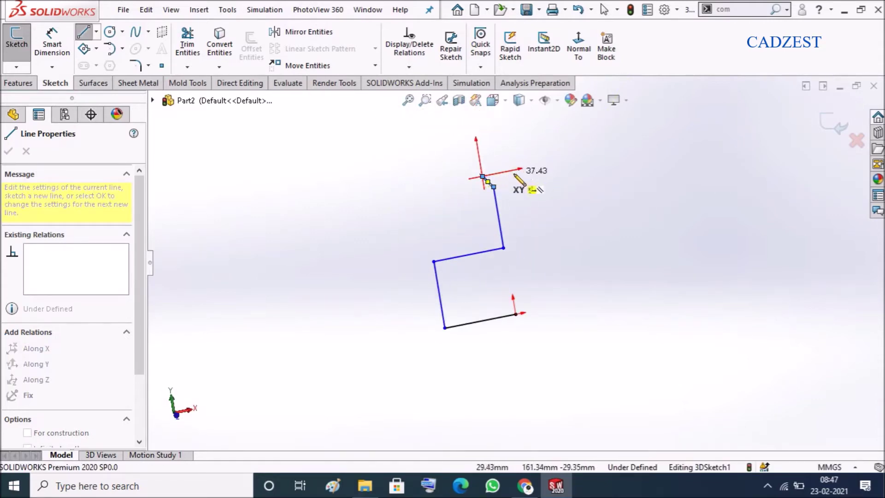
Step: Finish the path with segments along Y, X, downward, and a final line along X
middle_click_drag(488, 241, 498, 253)
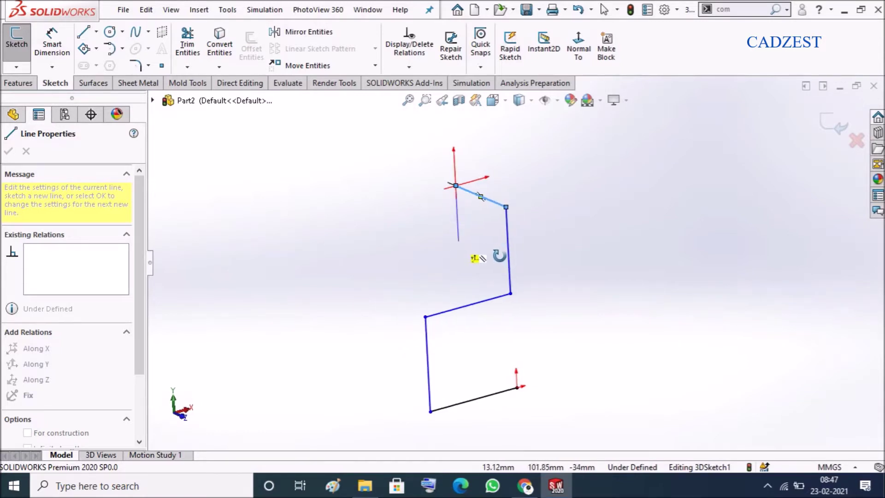
left_click(459, 267)
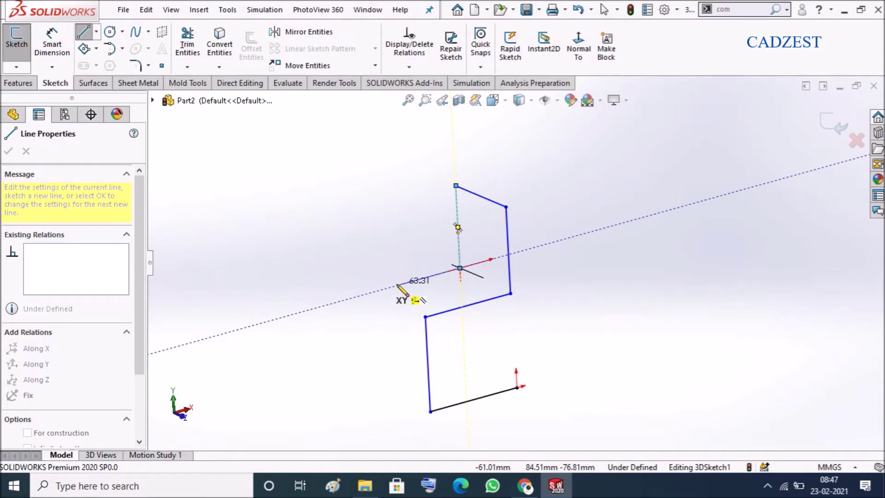
left_click(386, 288)
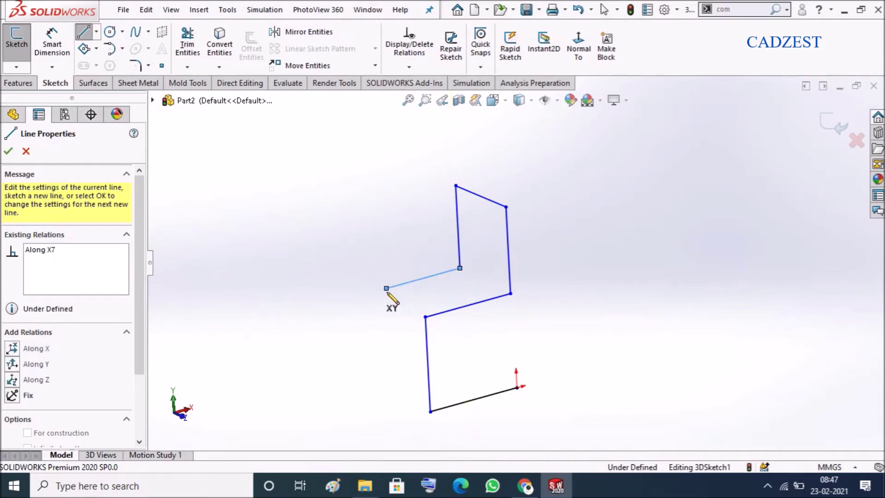
left_click(392, 385)
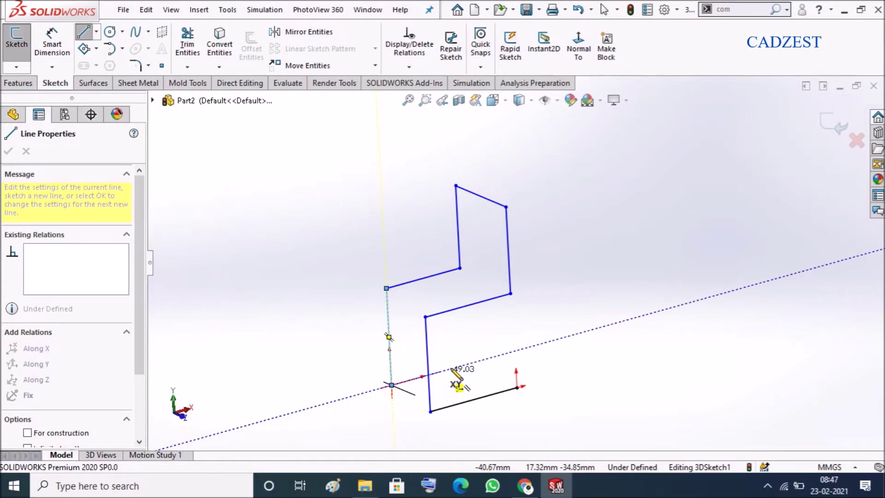
left_click(475, 363)
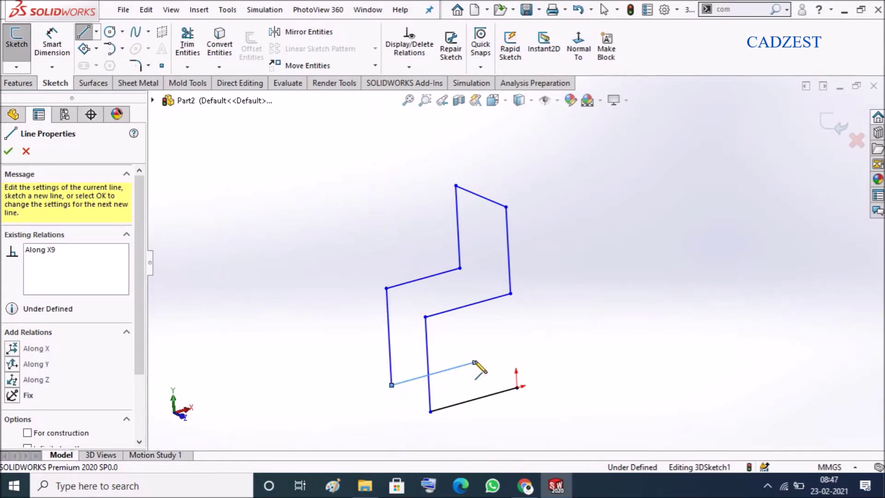
key("Escape")
mouse_move(488, 339)
middle_mouse_down()
mouse_move(492, 320)
mouse_move(531, 326)
mouse_move(530, 318)
mouse_move(507, 328)
middle_mouse_up()
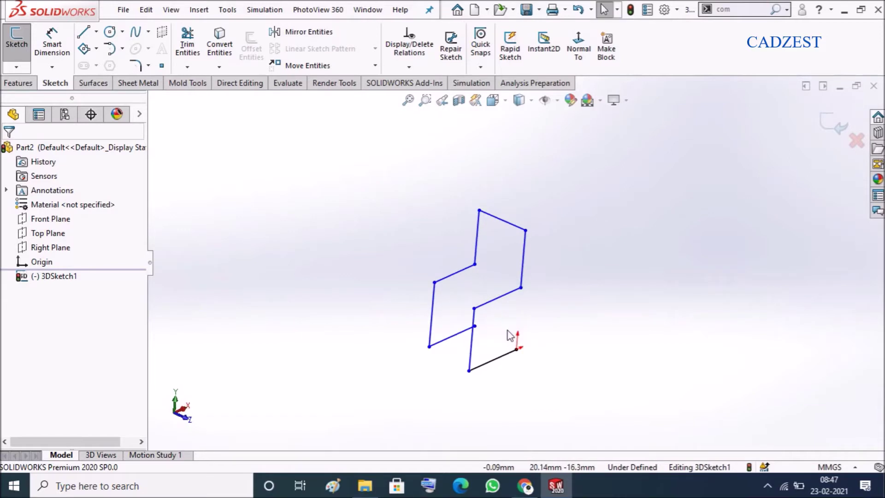
scroll(529, 324, "down", 3)
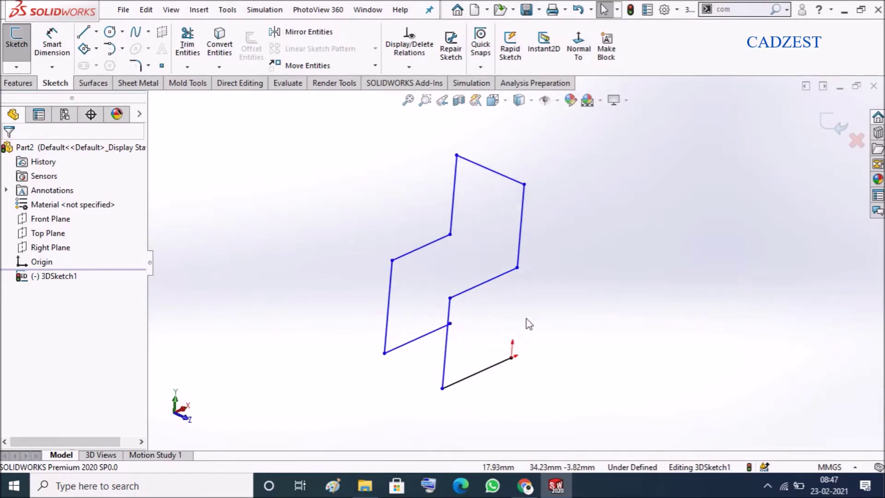
mouse_move(529, 324)
middle_mouse_down()
mouse_move(524, 271)
mouse_move(513, 277)
mouse_move(533, 270)
middle_mouse_up()
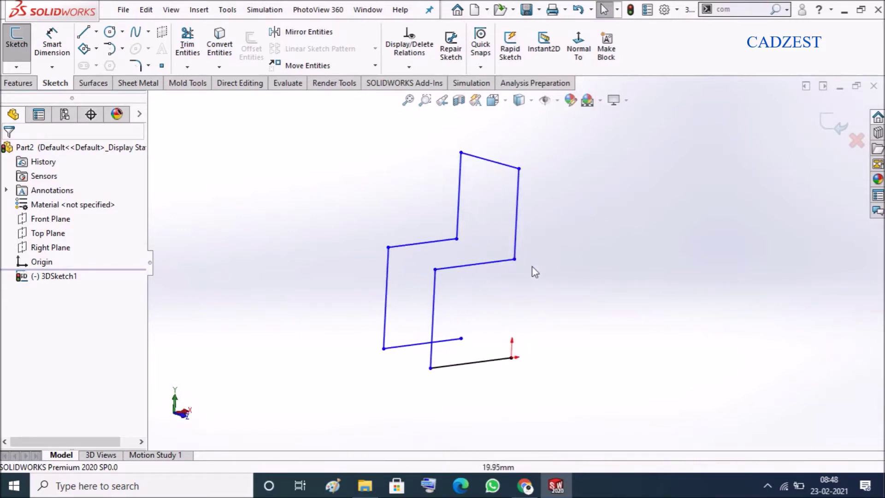
Step: Select all nine 3D sketch lines with Ctrl+A and apply an Equal relation
key("ctrl+a")
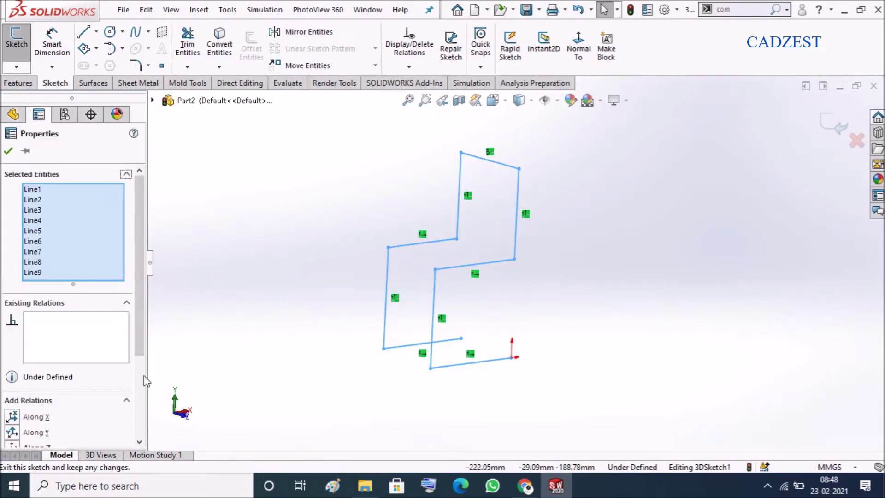
left_click(139, 393)
scroll(140, 394, "down", 1)
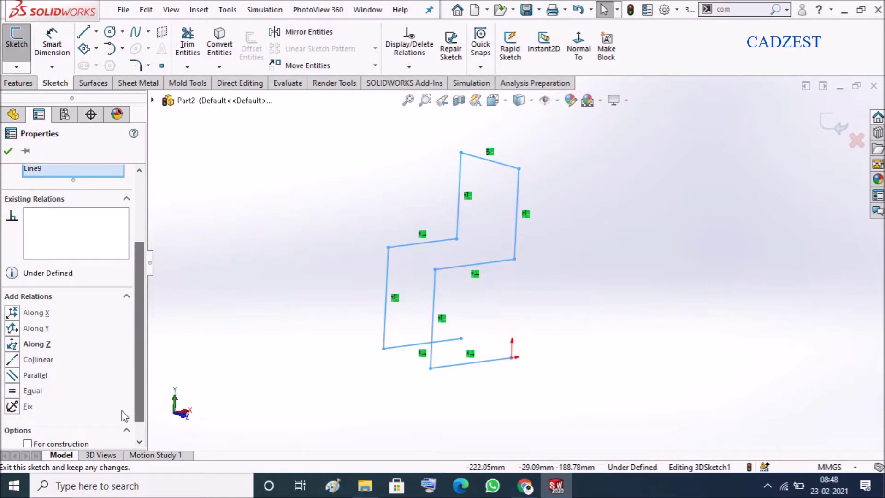
left_click(12, 391)
left_click(276, 224)
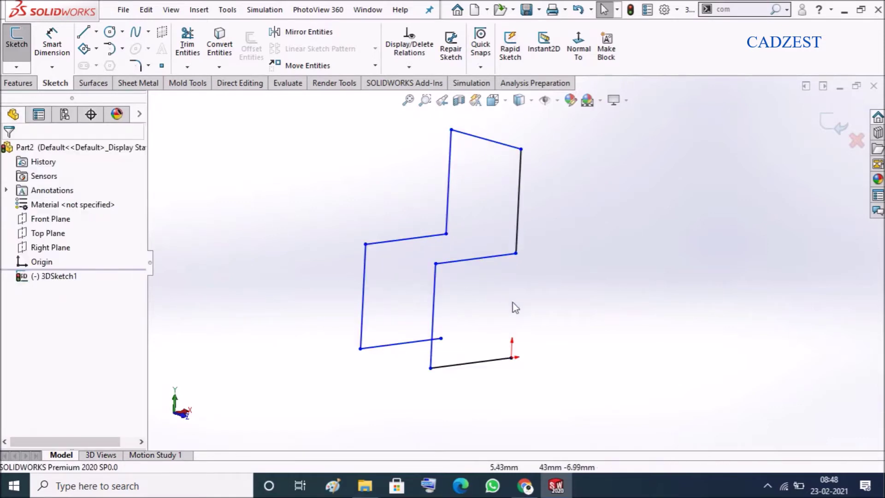
scroll(514, 306, "up", 2)
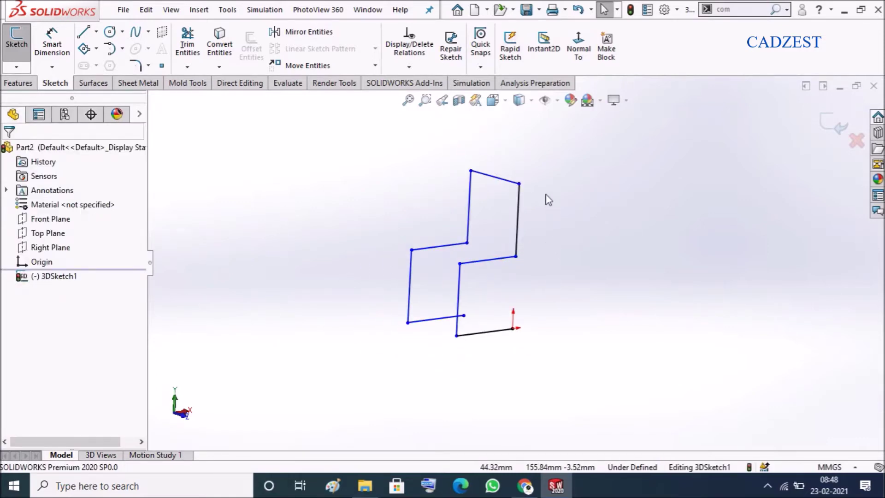
scroll(548, 199, "down", 1)
right_click_drag(547, 385, 543, 312)
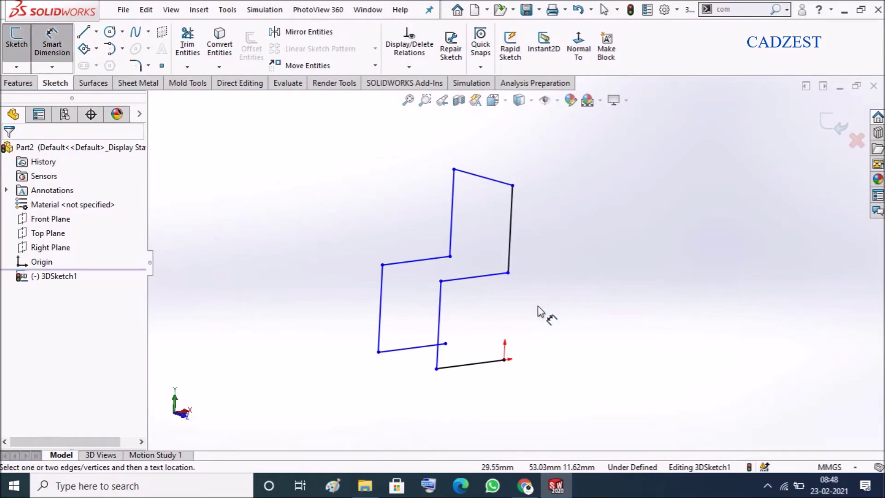
Step: Dimension the bottom line at 400 mm, fully defining the equal-length path
left_click(477, 364)
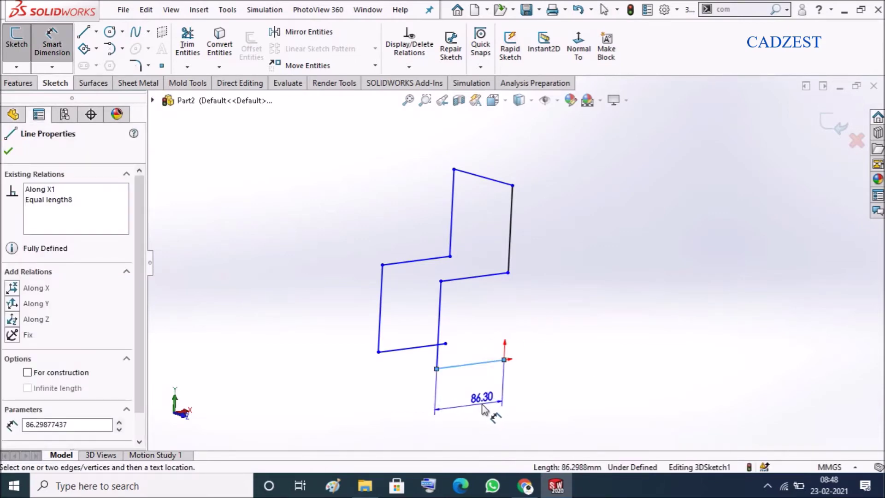
left_click(478, 411)
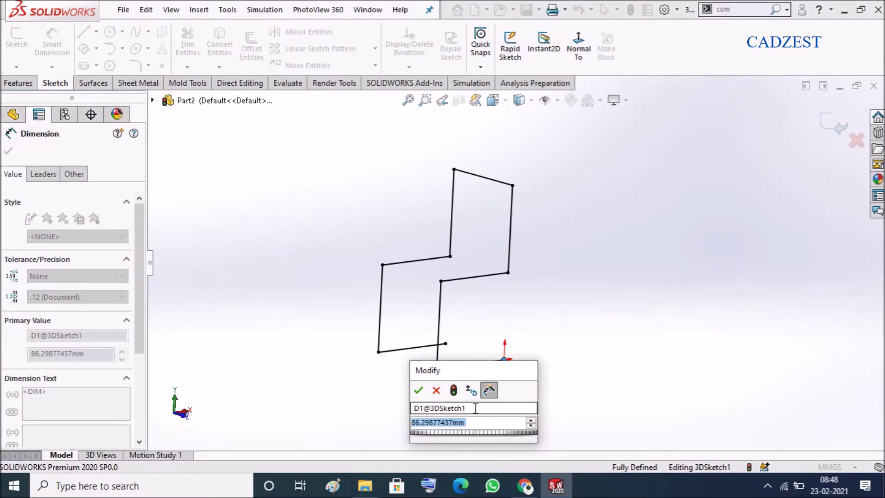
type("4")
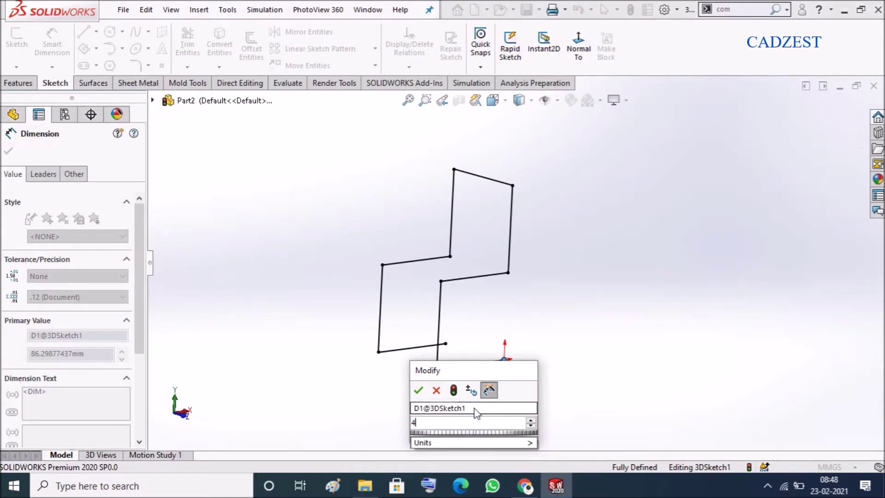
type("00")
key("Return")
left_click(602, 292)
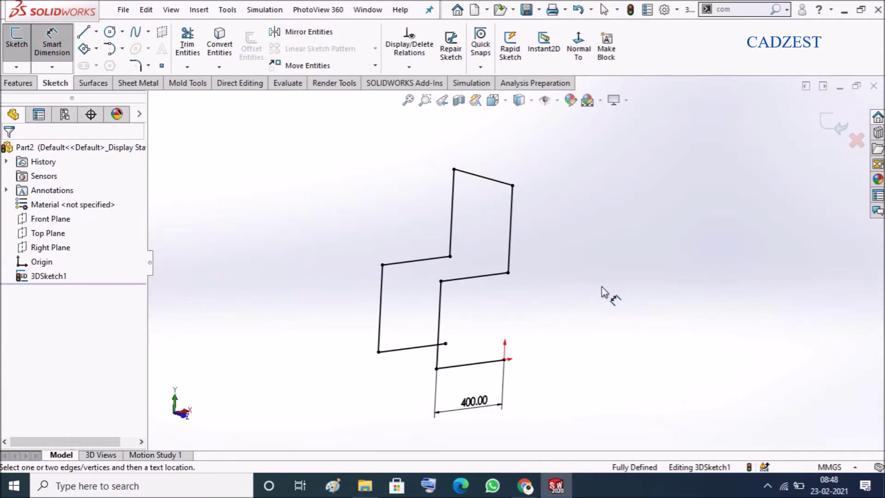
key("Escape")
Step: Orbit the sketch and start Sketch Fillet with a 50 mm radius
mouse_move(601, 292)
middle_mouse_down()
mouse_move(525, 297)
mouse_move(553, 362)
mouse_move(560, 411)
mouse_move(539, 314)
mouse_move(568, 327)
middle_mouse_up()
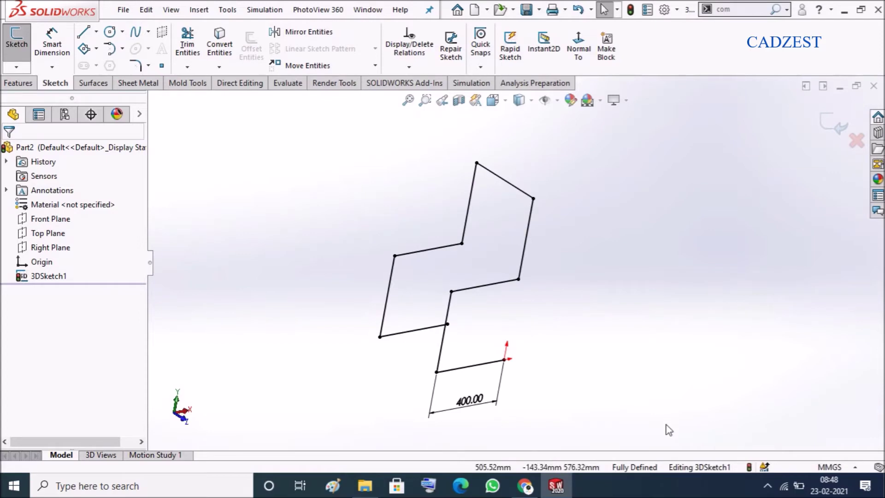
scroll(556, 343, "down", 1)
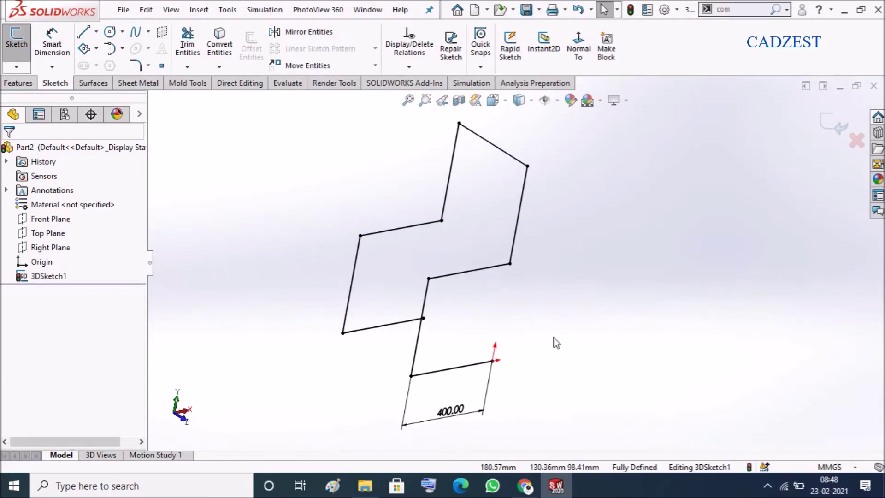
mouse_move(554, 337)
middle_mouse_down()
mouse_move(519, 320)
mouse_move(524, 312)
mouse_move(543, 331)
middle_mouse_up()
left_click(135, 65)
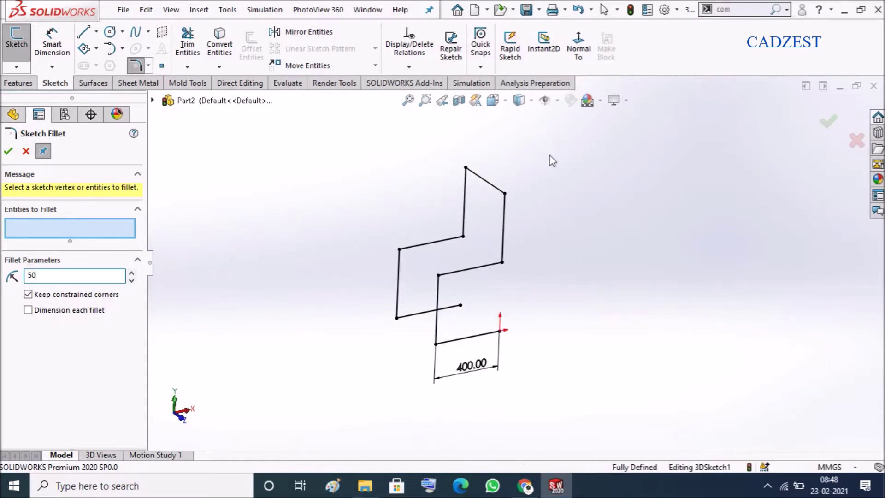
Step: Box-select all eight path corners, accept the relation warnings, and apply R50 fillets
left_click_drag(559, 145, 374, 380)
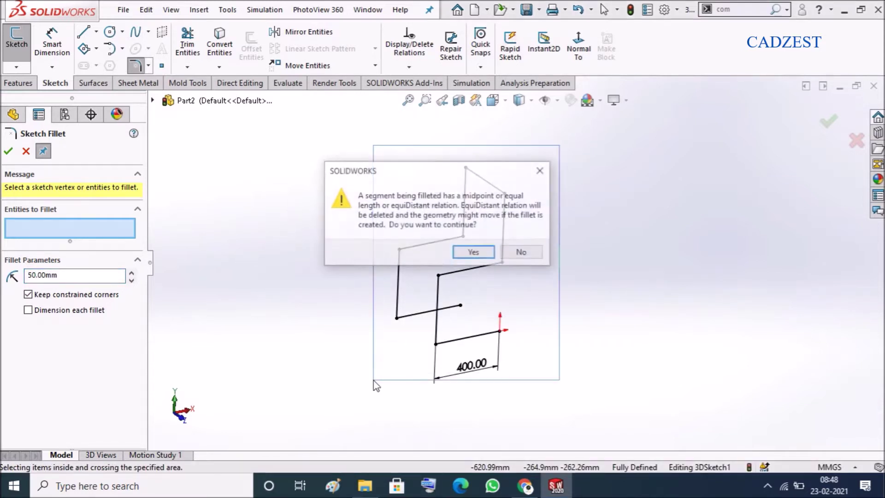
left_click(473, 253)
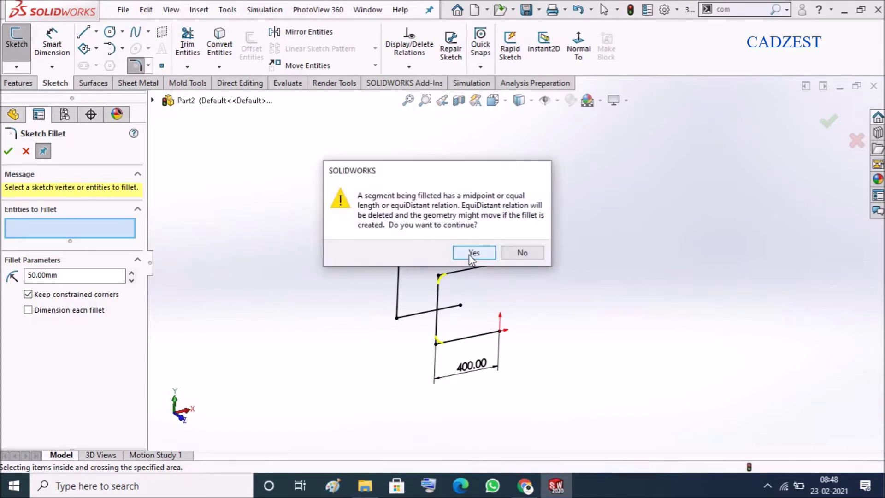
left_click(469, 254)
left_click(469, 253)
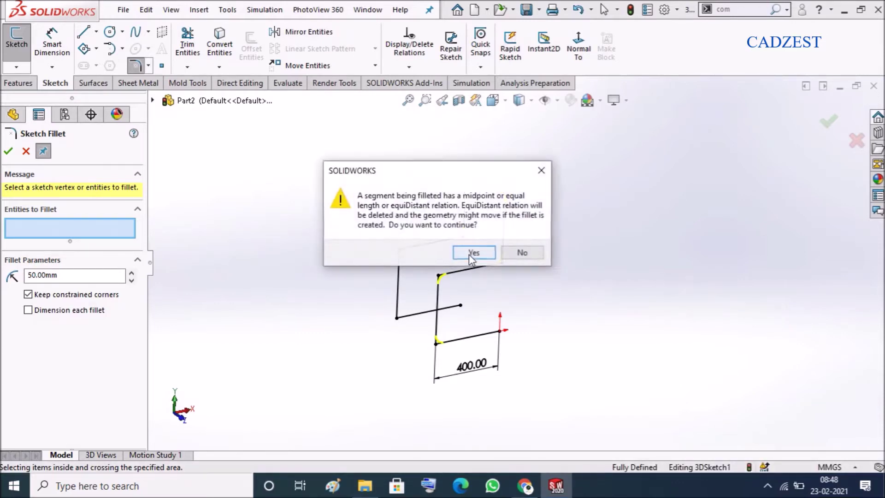
left_click(469, 254)
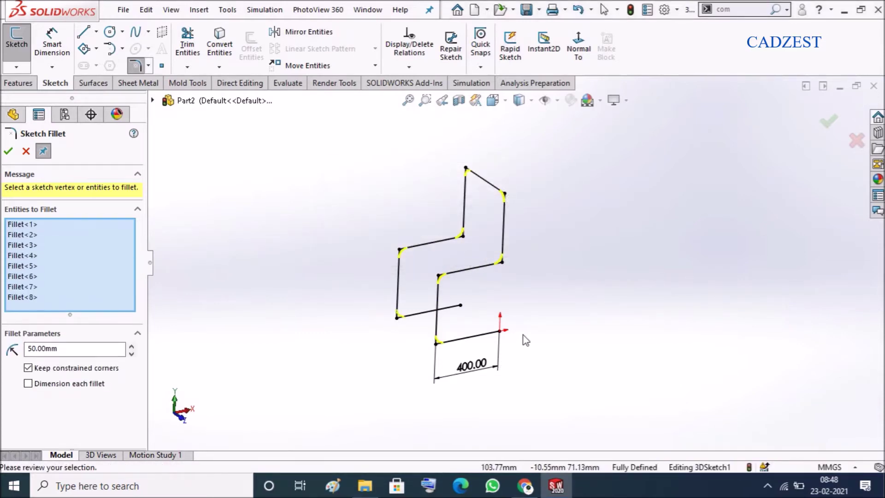
scroll(525, 340, "down", 1)
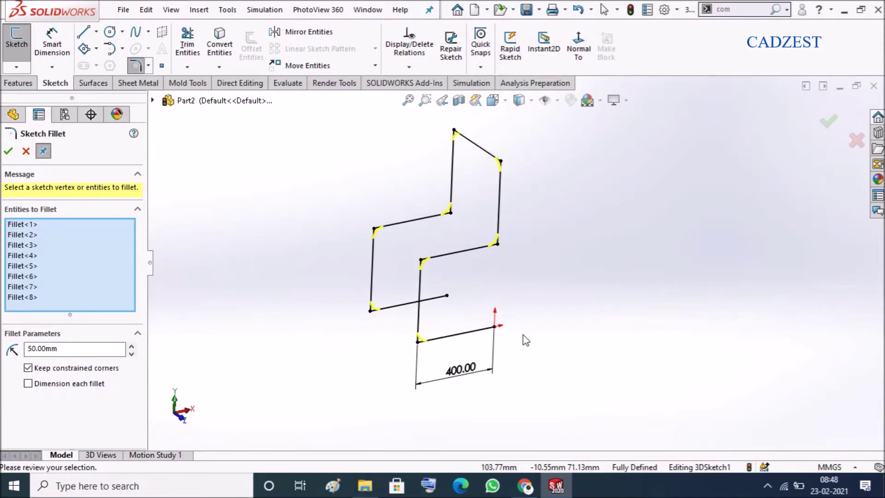
left_click(8, 151)
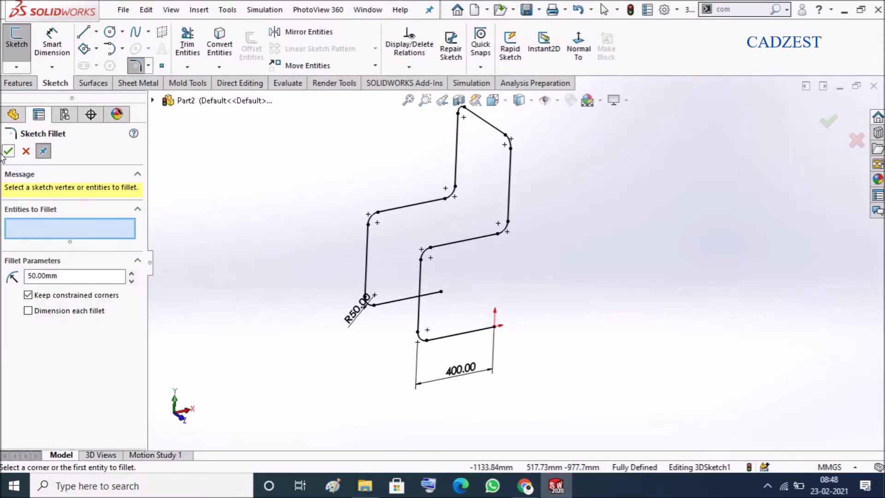
left_click(7, 152)
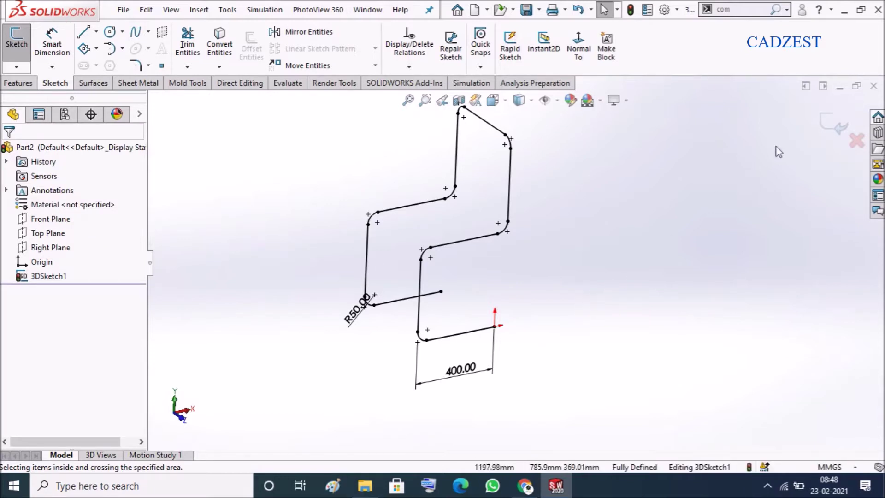
Step: Exit the 3D sketch and start a new sketch on the Right Plane, viewed normal
left_click(833, 124)
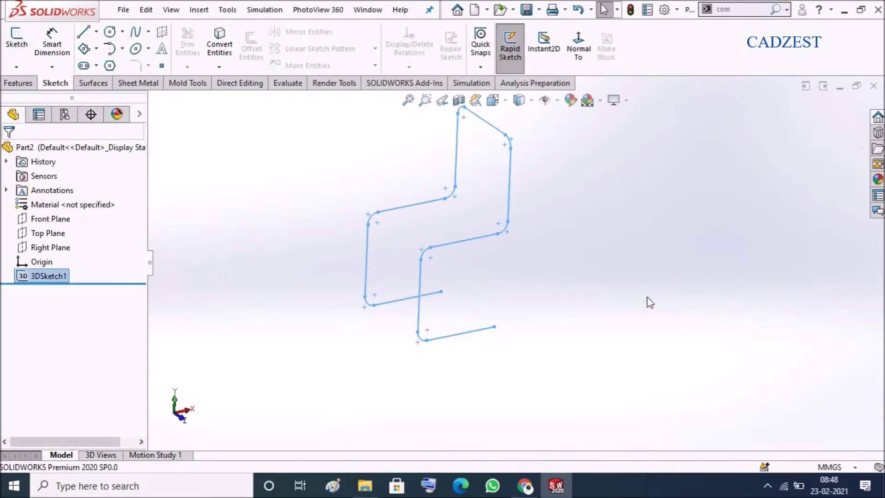
left_click(640, 302)
mouse_move(640, 302)
middle_mouse_down()
mouse_move(606, 282)
mouse_move(480, 302)
middle_mouse_up()
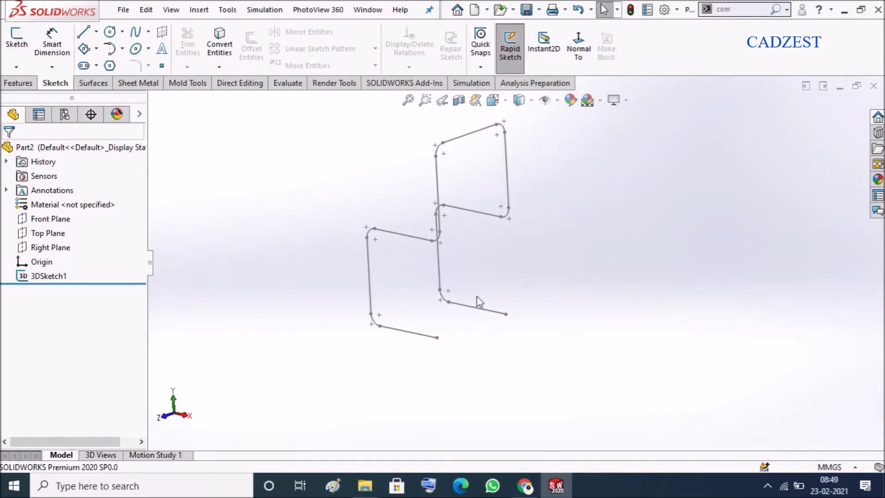
left_click(44, 247)
left_click(56, 227)
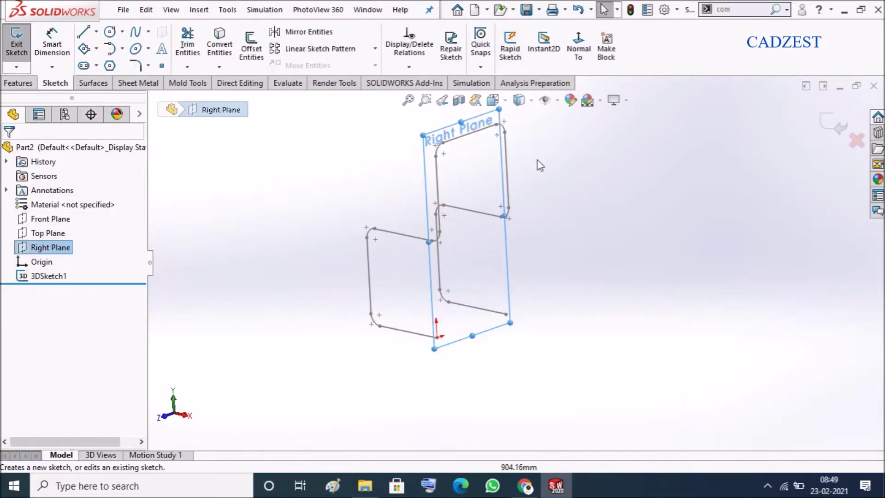
left_click(579, 46)
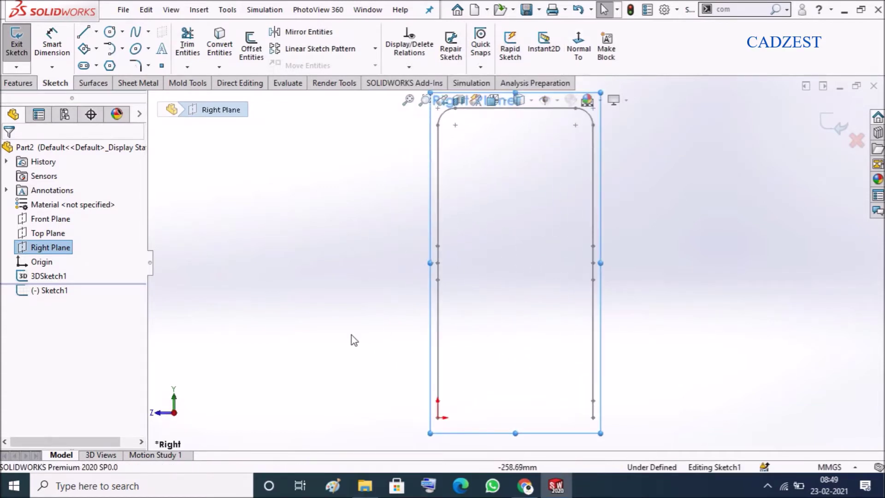
Step: Draw a center rectangle centred on the sketch origin
left_click(97, 50)
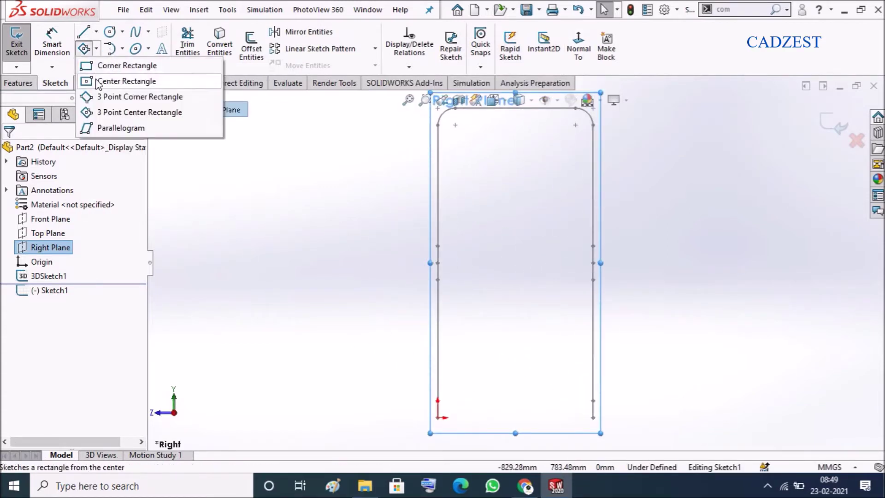
left_click(99, 81)
left_click(438, 418)
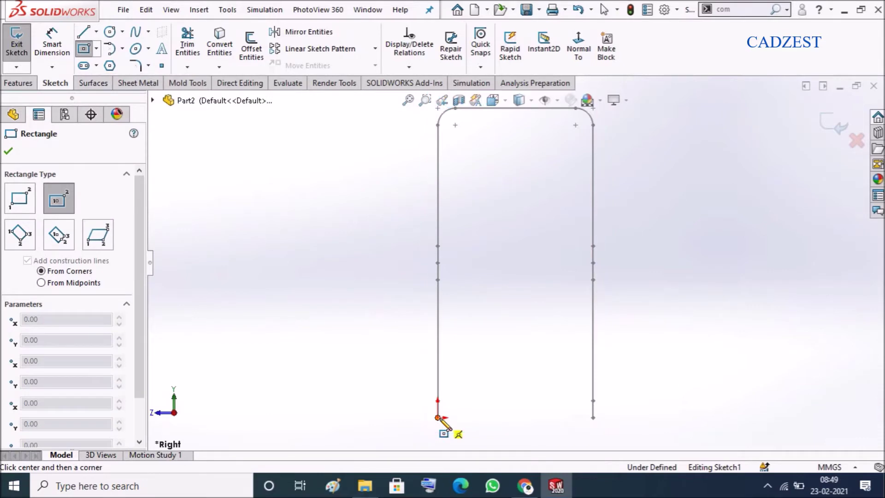
scroll(427, 395, "up", 3)
scroll(485, 385, "down", 3)
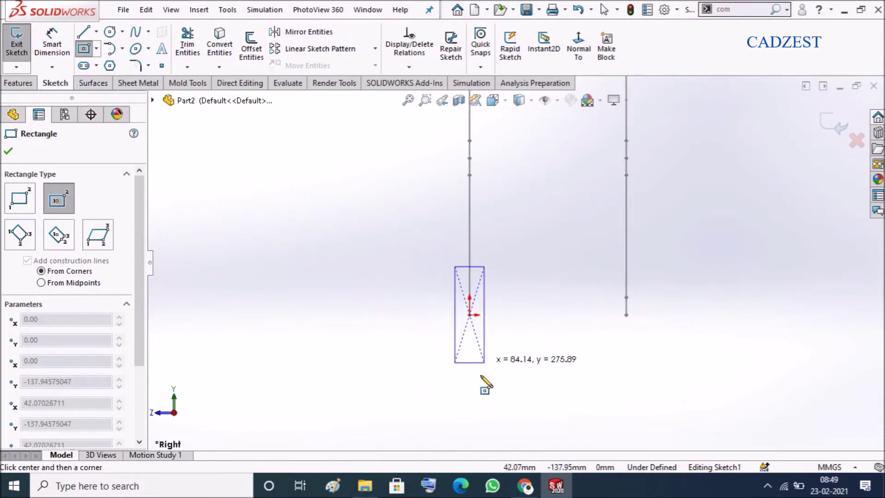
left_click(482, 337)
scroll(489, 339, "down", 3)
key("Escape")
Step: Dimension the rectangle 50 mm tall on the right edge and 20 mm wide on the bottom
right_click_drag(490, 337, 495, 249)
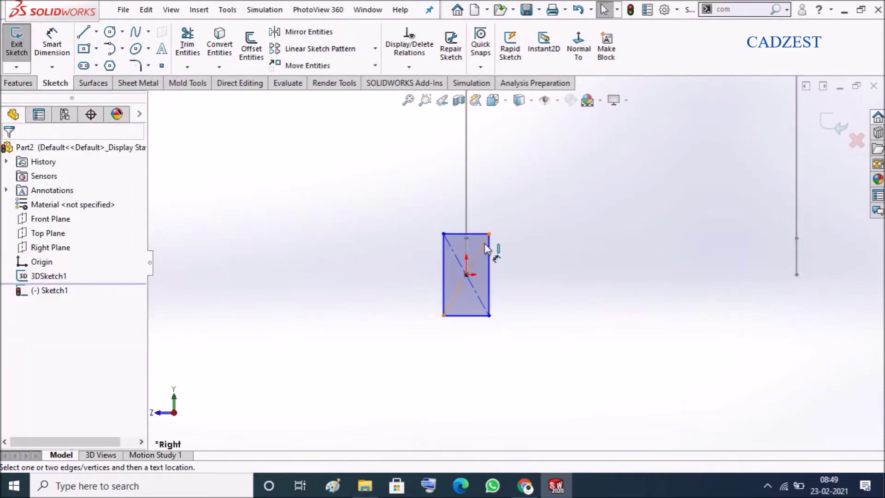
left_click(489, 287)
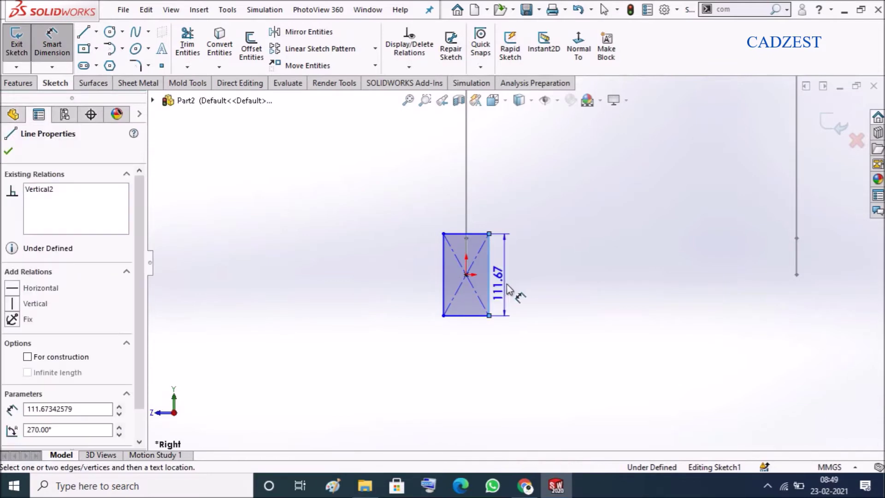
left_click(510, 286)
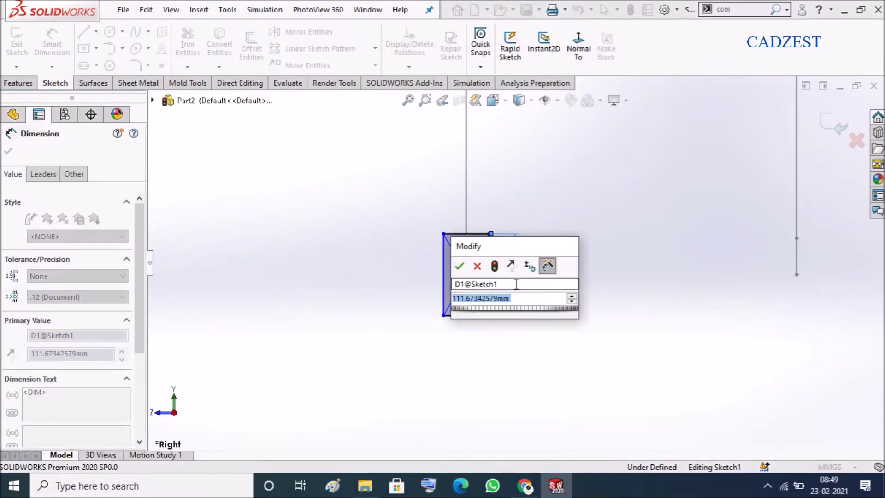
type("50")
key("Return")
left_click(648, 276)
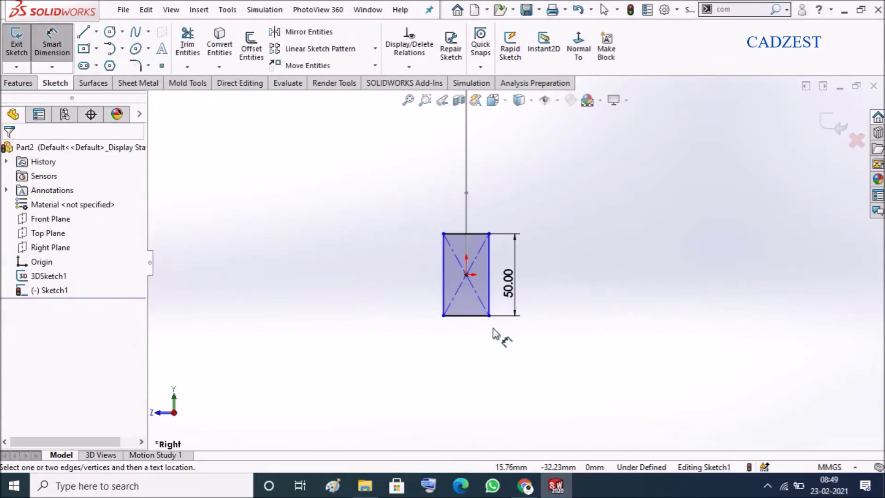
left_click(476, 317)
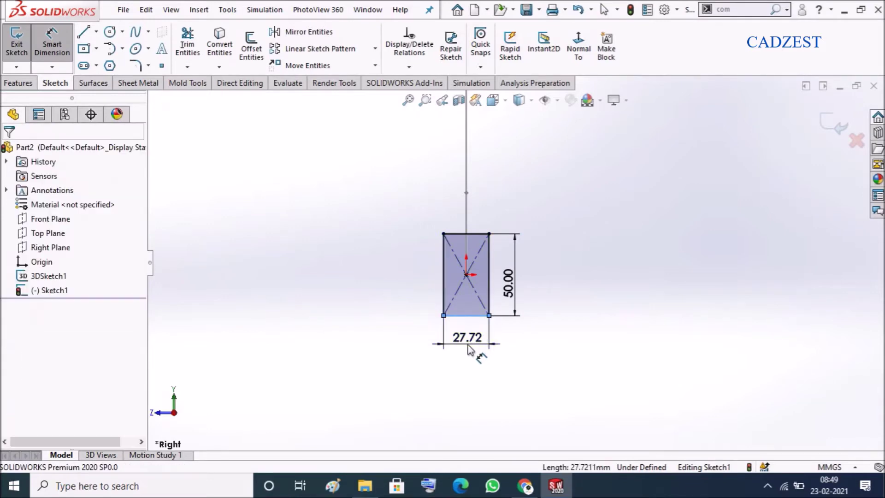
left_click(446, 346)
type("20")
key("Return")
left_click(355, 275)
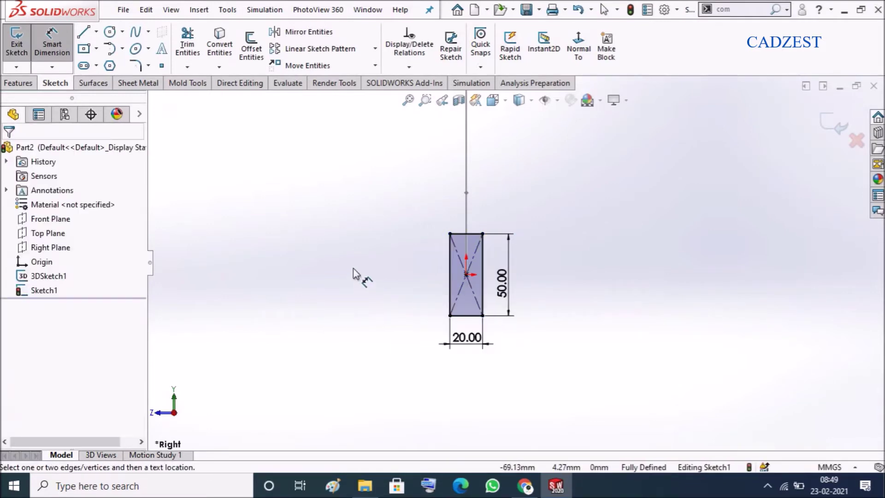
Step: Round the rectangle's top-right, top-left, bottom-left and bottom-right corners with R5 sketch fillets
left_click(132, 69)
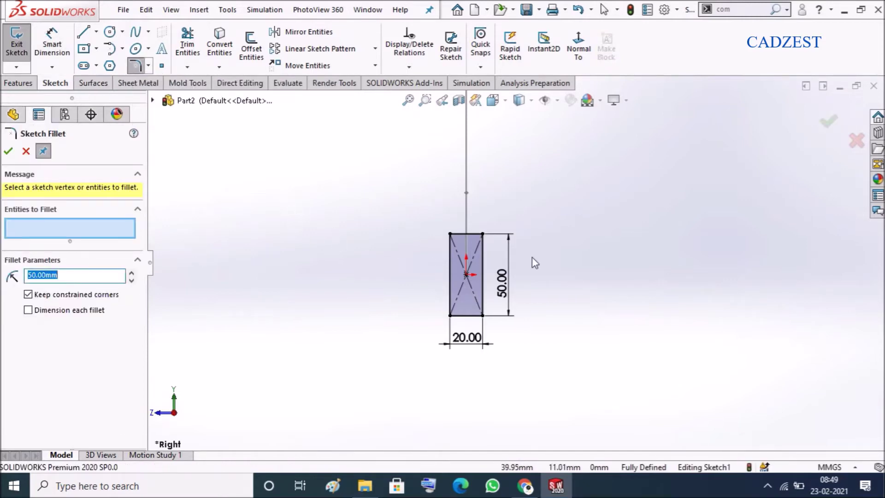
scroll(531, 254, "down", 2)
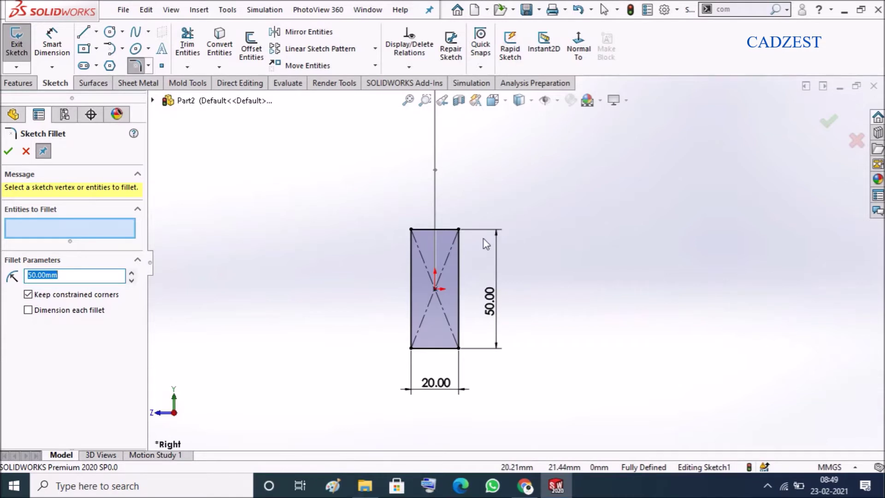
scroll(483, 239, "down", 2)
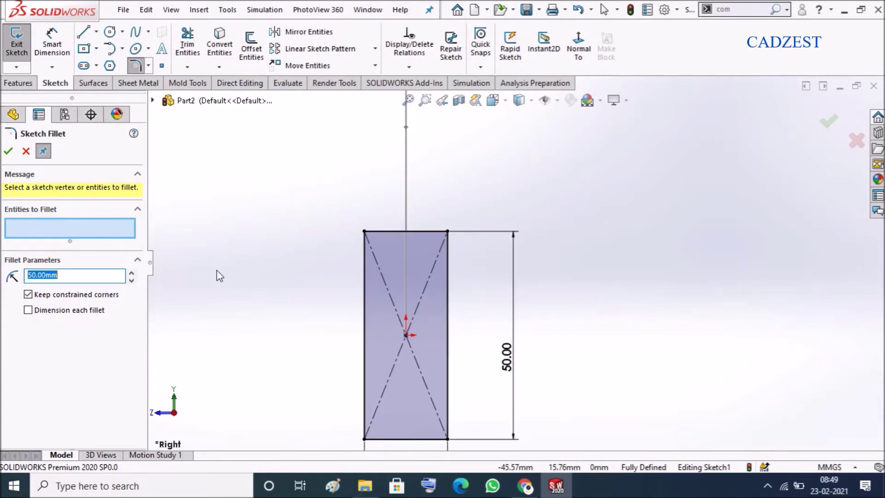
left_click(442, 233)
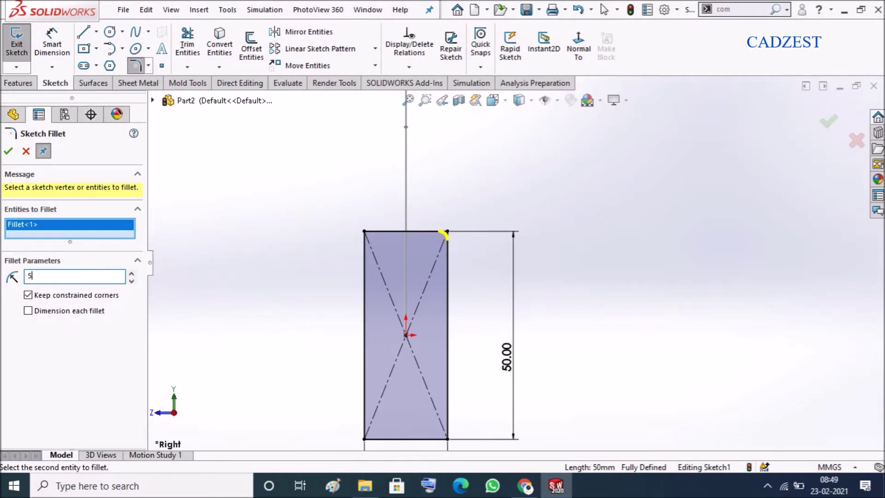
left_click(372, 233)
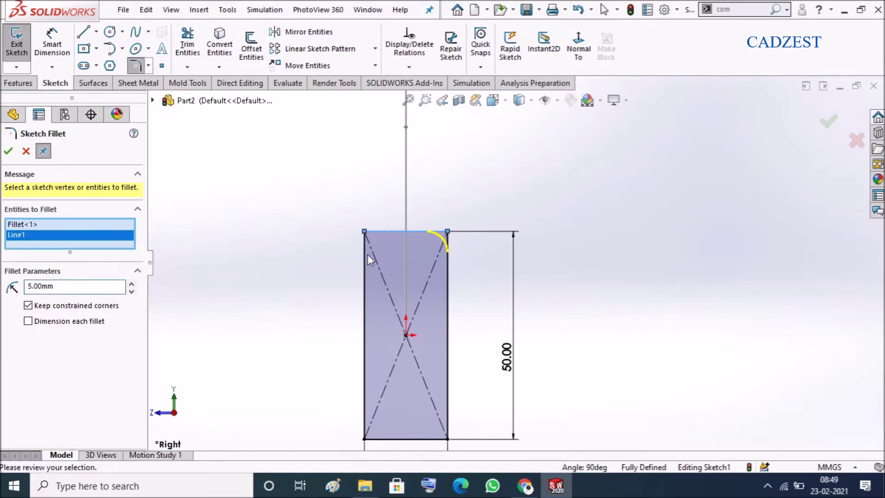
key("f")
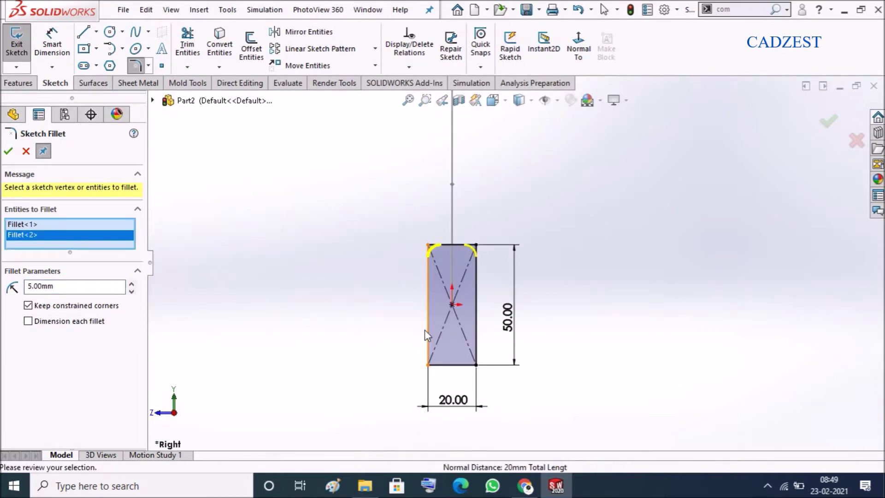
left_click(428, 364)
scroll(453, 369, "down", 2)
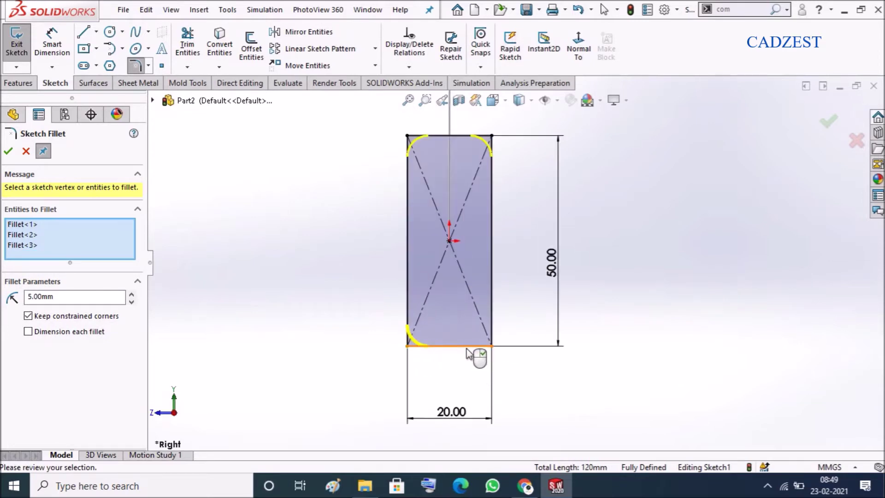
left_click(467, 347)
left_click(493, 313)
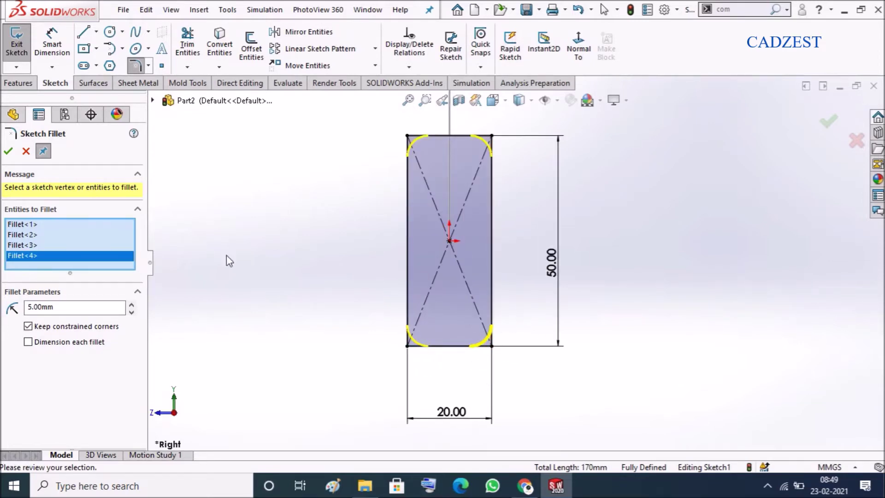
left_click(8, 151)
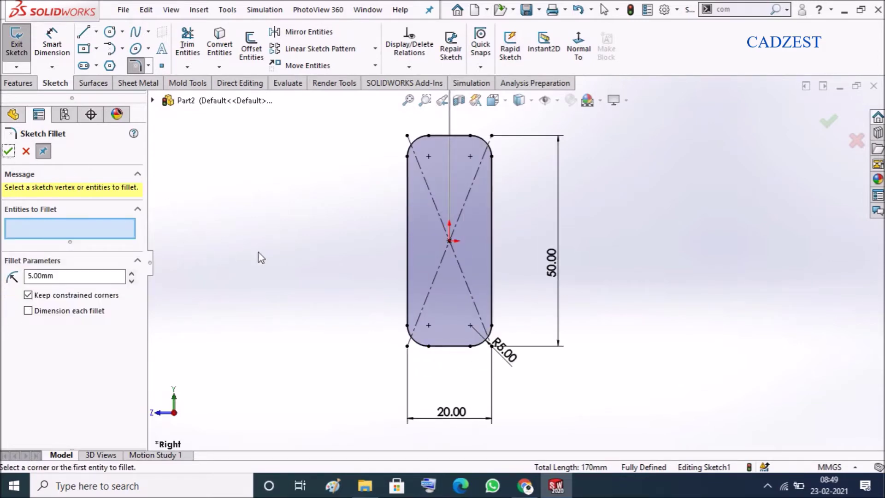
left_click(7, 149)
key("f")
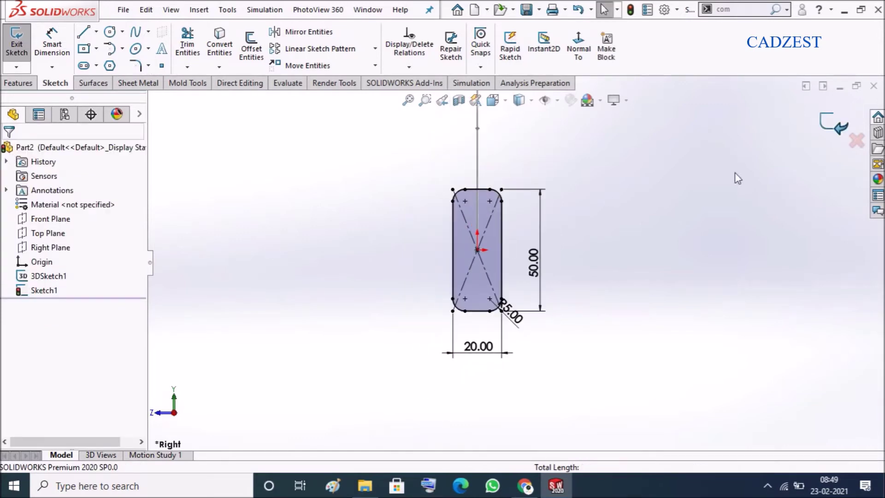
Step: Exit the sketch and create Sweep1 using Sketch1 as profile and 3DSketch1 as path
key("ctrl+b")
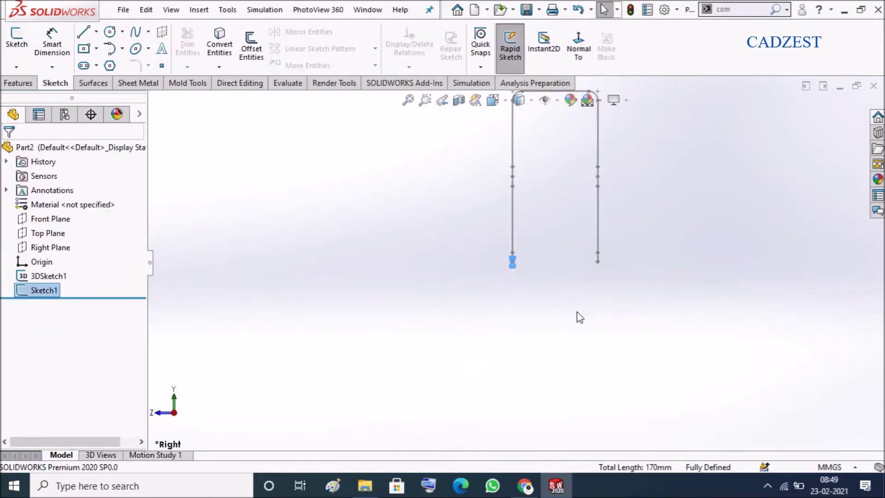
mouse_move(564, 274)
middle_mouse_down()
mouse_move(607, 269)
mouse_move(645, 301)
middle_mouse_up()
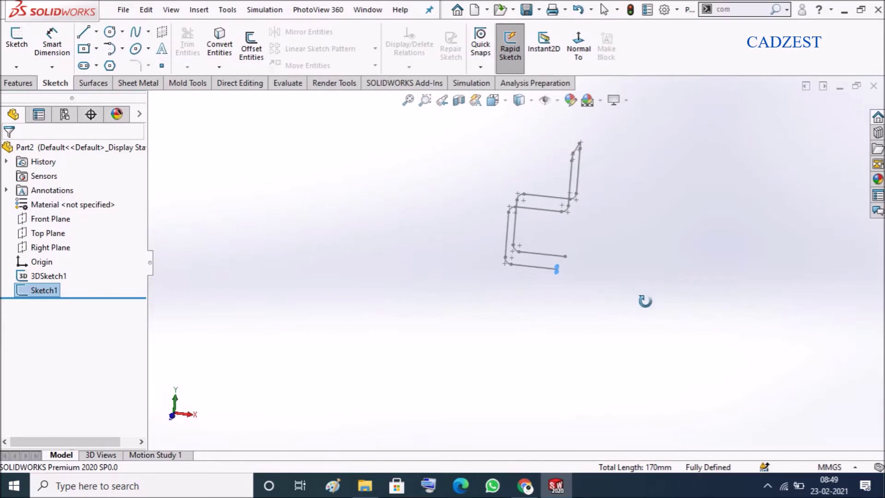
scroll(606, 260, "down", 4)
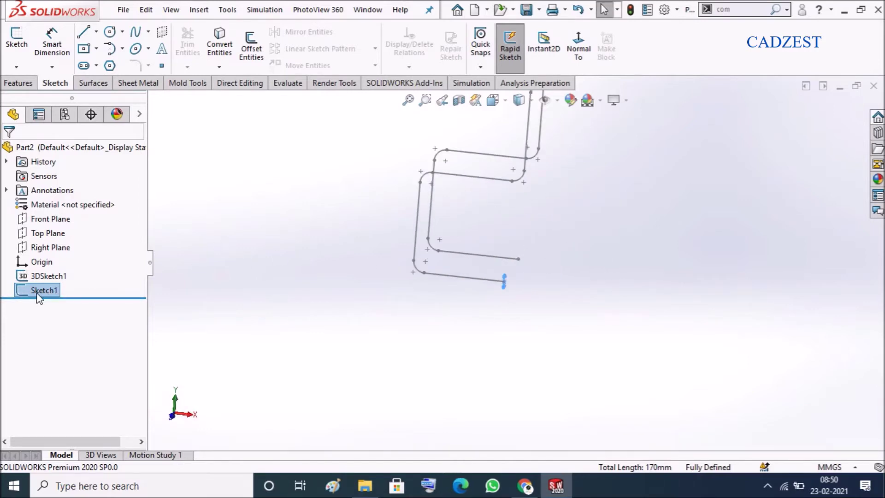
left_click(19, 83)
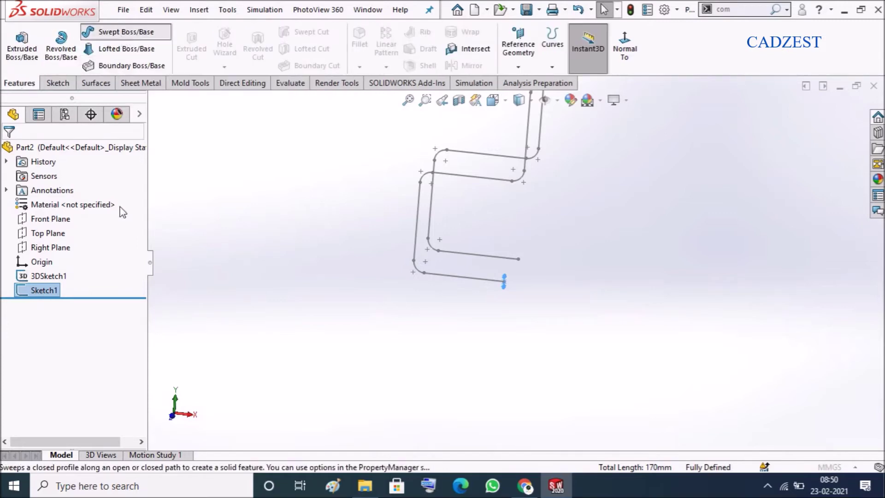
left_click(440, 276)
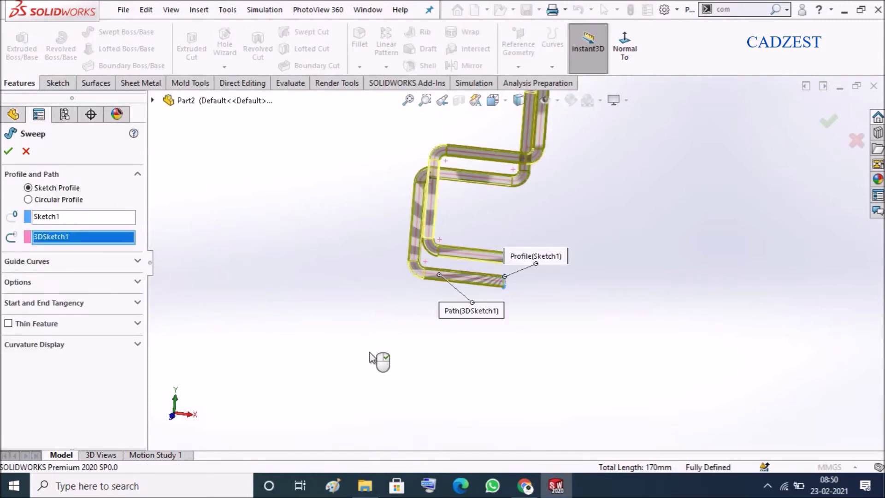
middle_click_drag(573, 260, 603, 245)
scroll(587, 231, "up", 2)
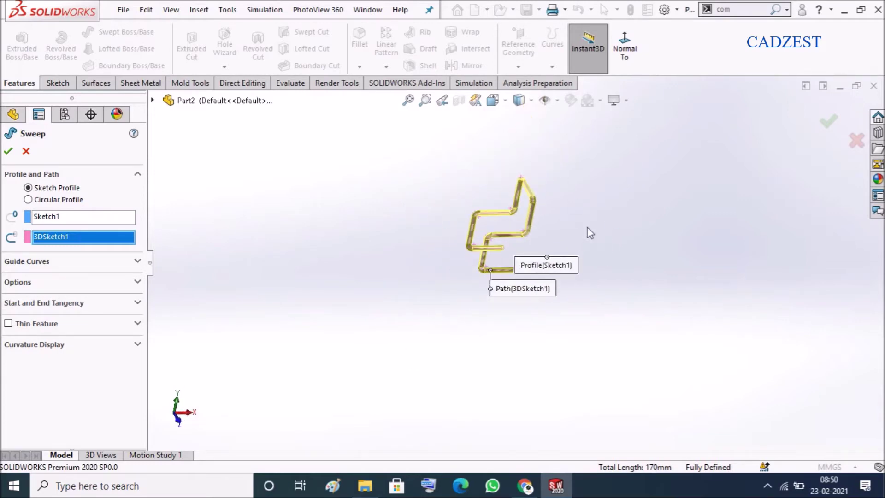
scroll(527, 259, "down", 2)
scroll(608, 306, "down", 2)
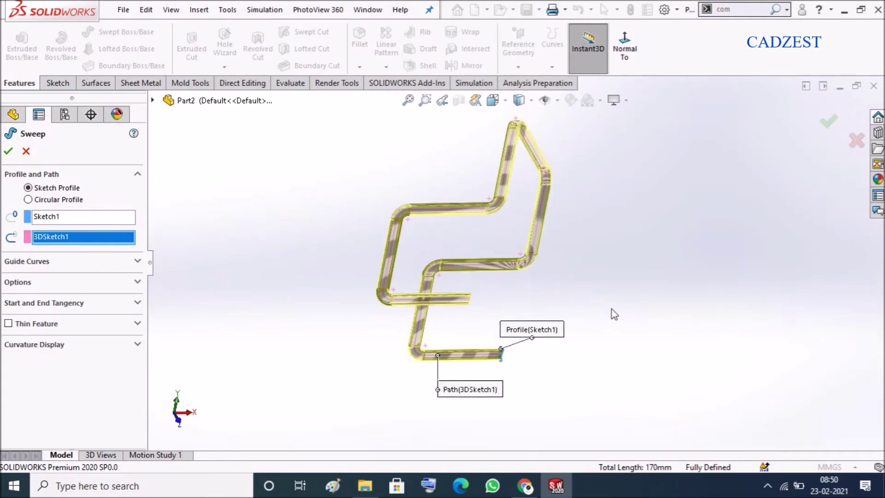
middle_click_drag(610, 312, 574, 271)
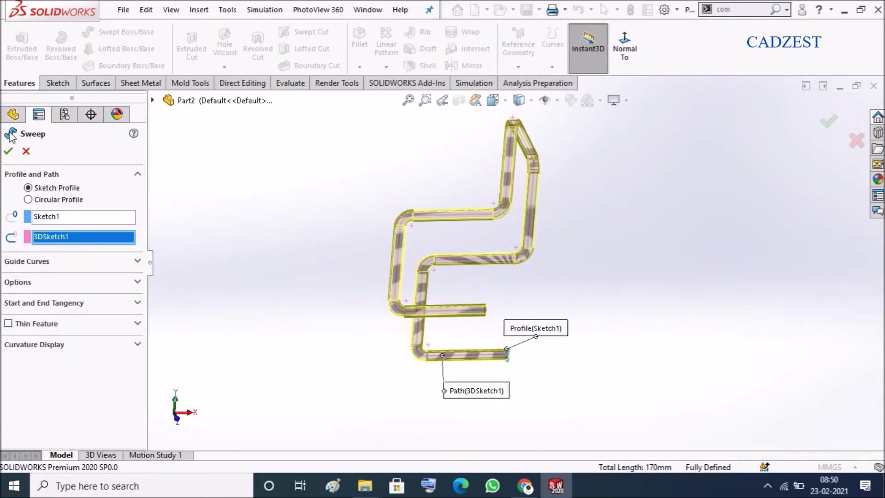
left_click(8, 152)
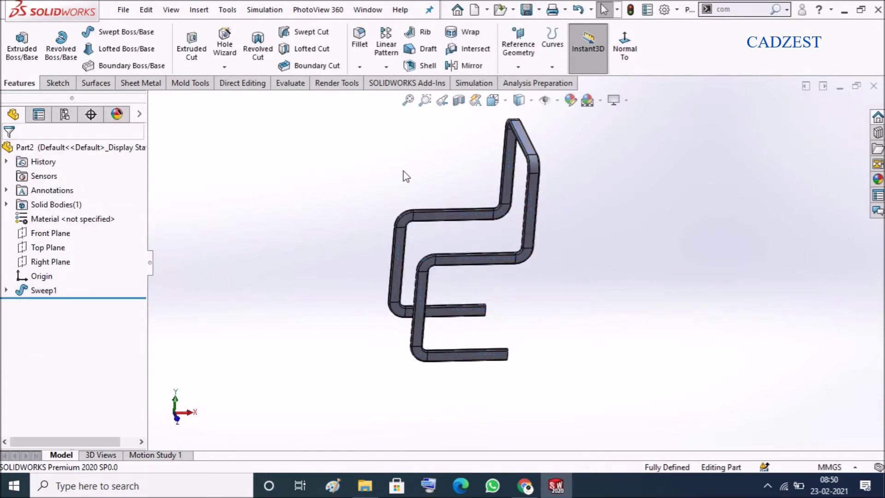
key("Left")
key("Left")
key("Right")
key("Right")
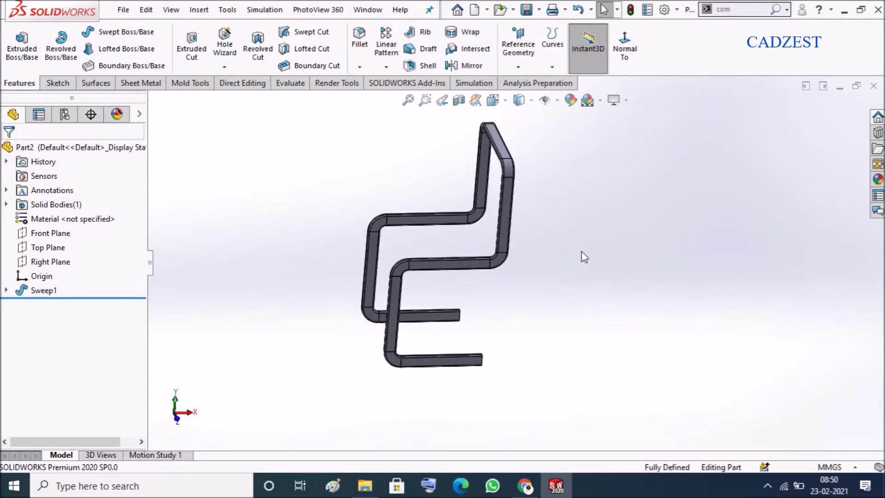
middle_click_drag(584, 257, 399, 273, "ctrl")
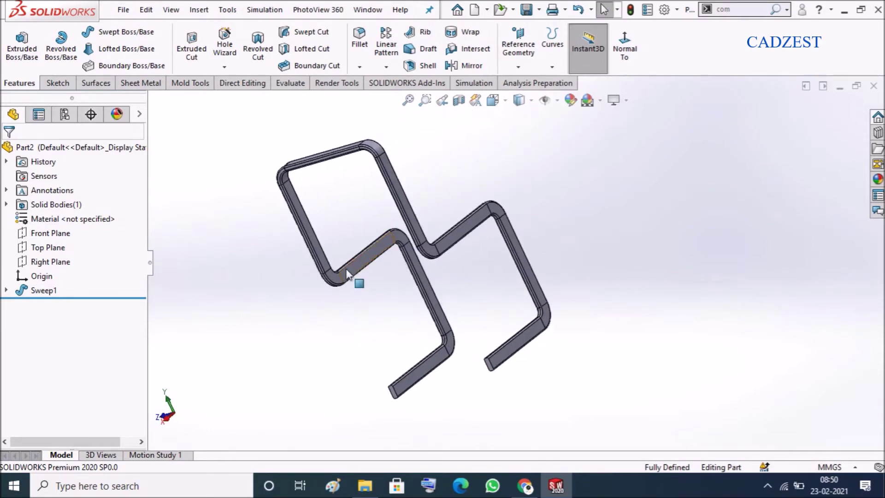
scroll(336, 237, "down", 6)
Step: Start a new sketch on the back tube's face and view it normal
right_click(313, 200)
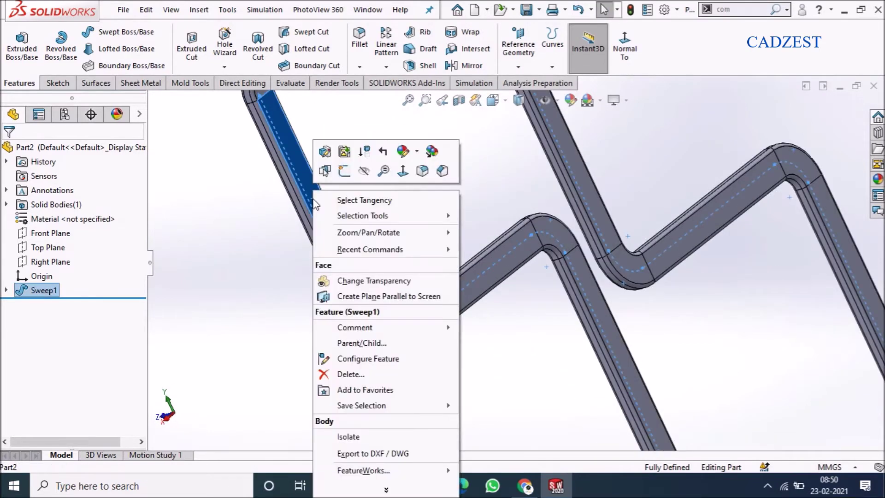
left_click(343, 172)
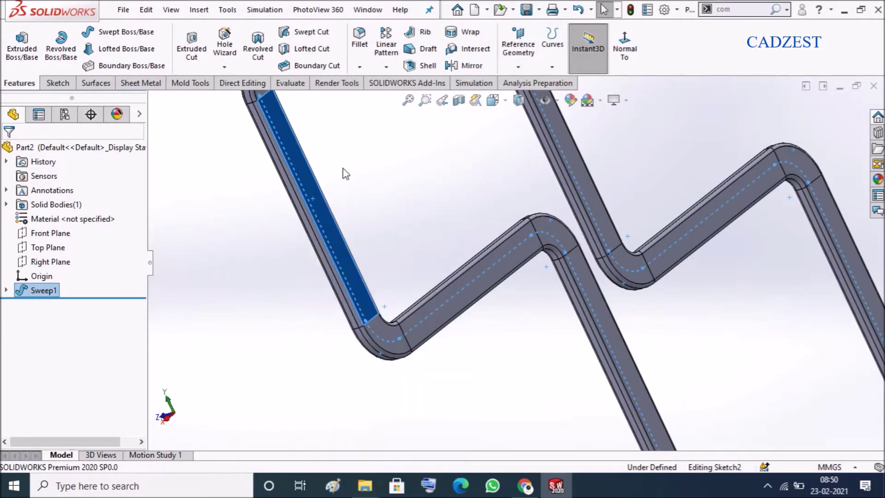
left_click(581, 58)
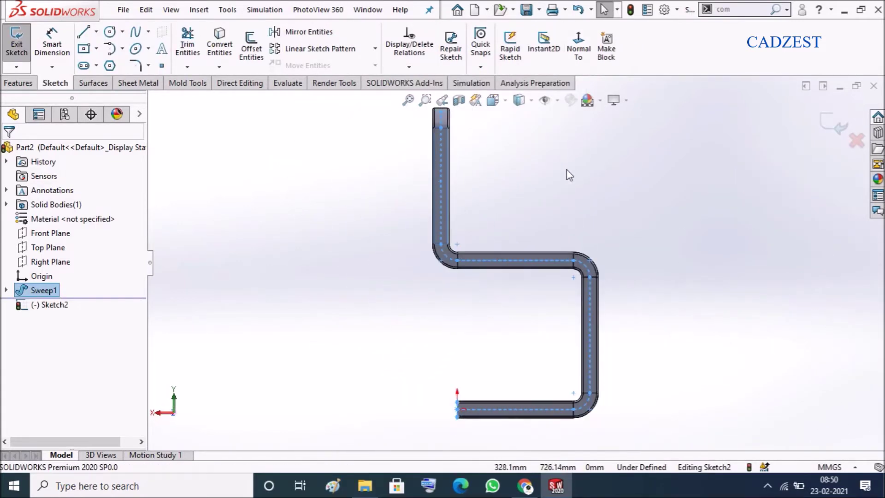
scroll(564, 171, "down", 4)
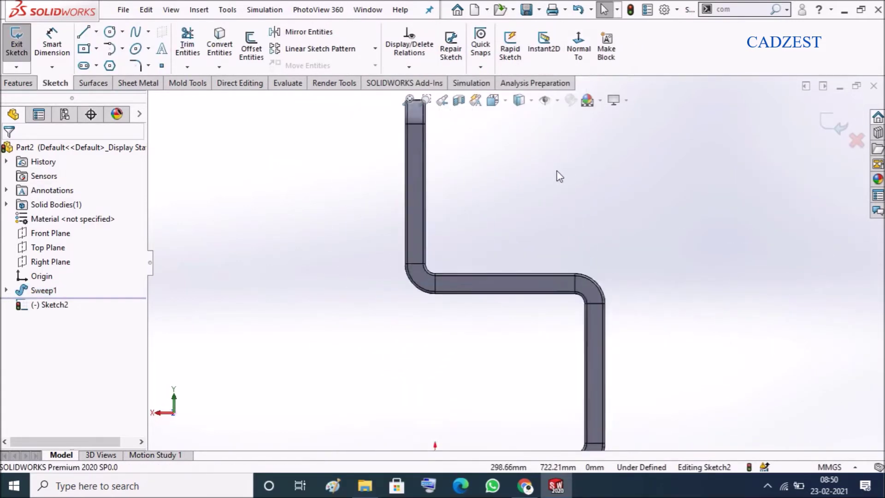
left_click(84, 49)
scroll(400, 140, "down", 3)
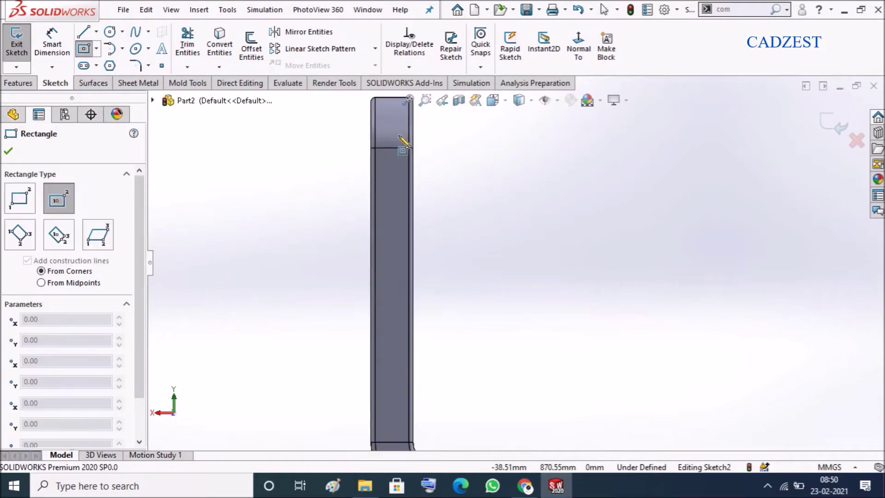
Step: Draw a vertical centerline from the top of the upright down to the bend
left_click(96, 31)
left_click(93, 65)
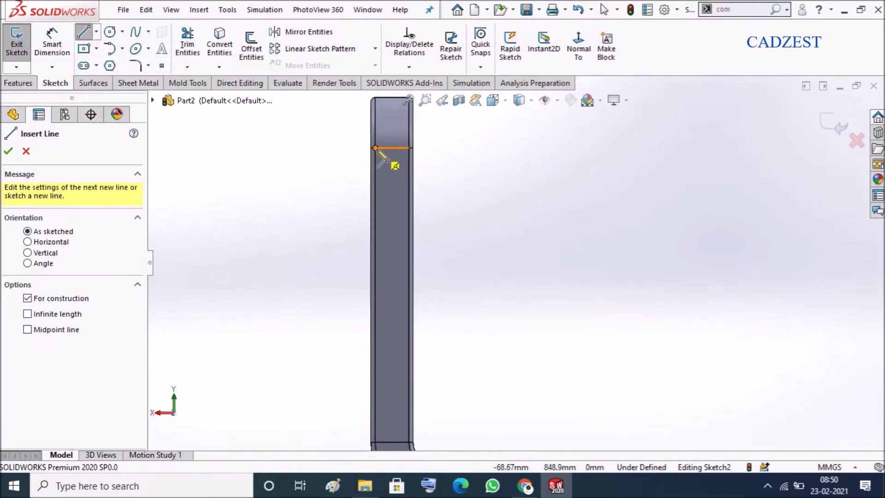
scroll(391, 148, "up", 3)
left_click(456, 208)
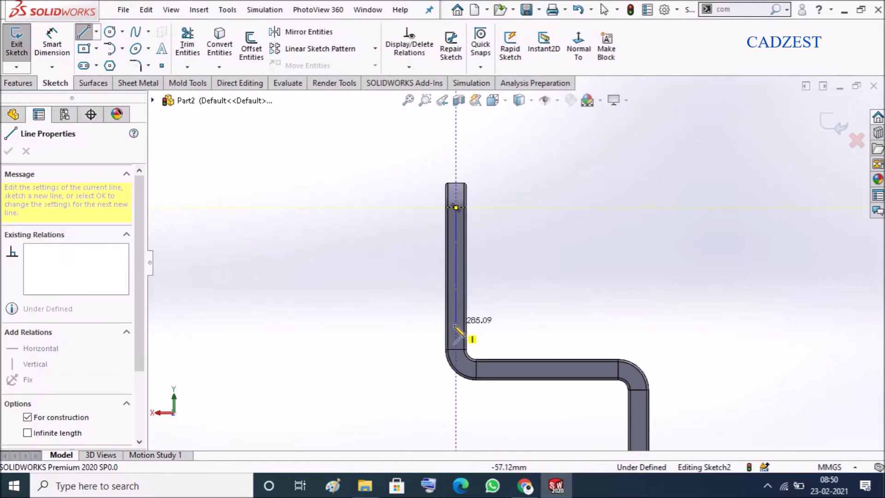
left_click(455, 349)
key("Escape")
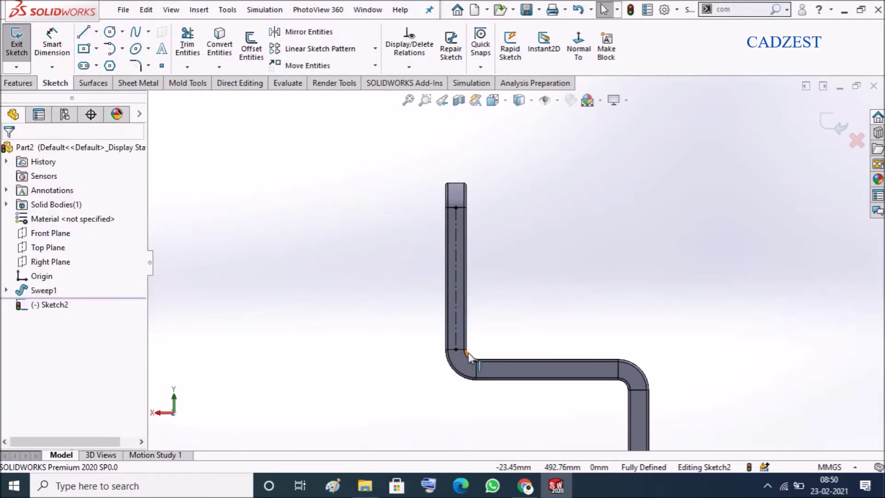
scroll(470, 345, "down", 2)
Step: Begin a center rectangle with its centre placed on the centerline
left_click(84, 48)
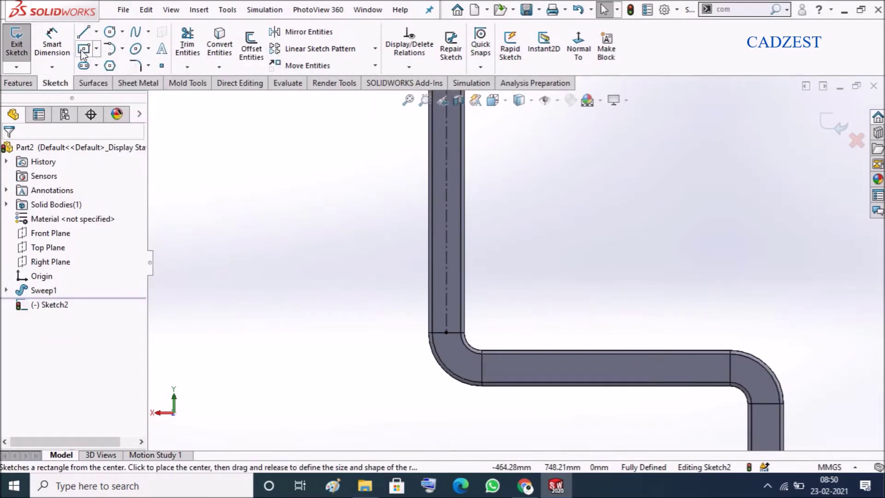
scroll(507, 248, "up", 2)
scroll(486, 203, "down", 2)
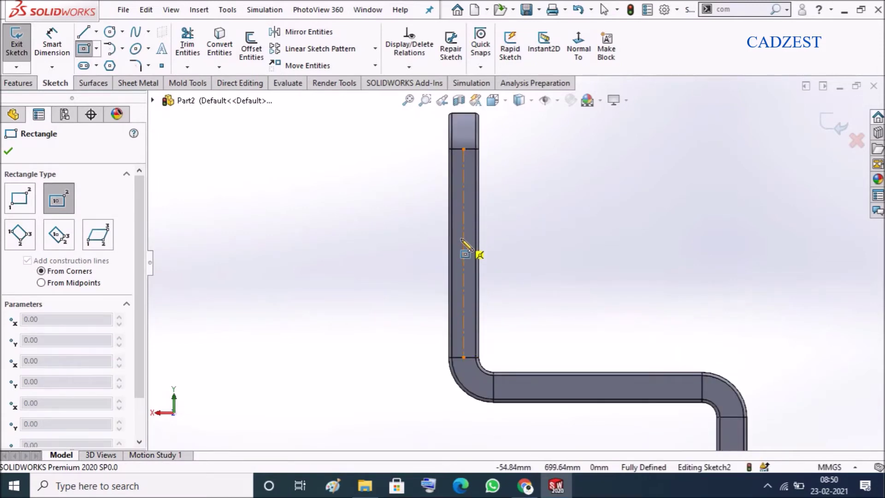
left_click(463, 180)
Step: Draw a centre rectangle on the centerline and dimension it 50 high and 20 wide
scroll(473, 195, "down", 2)
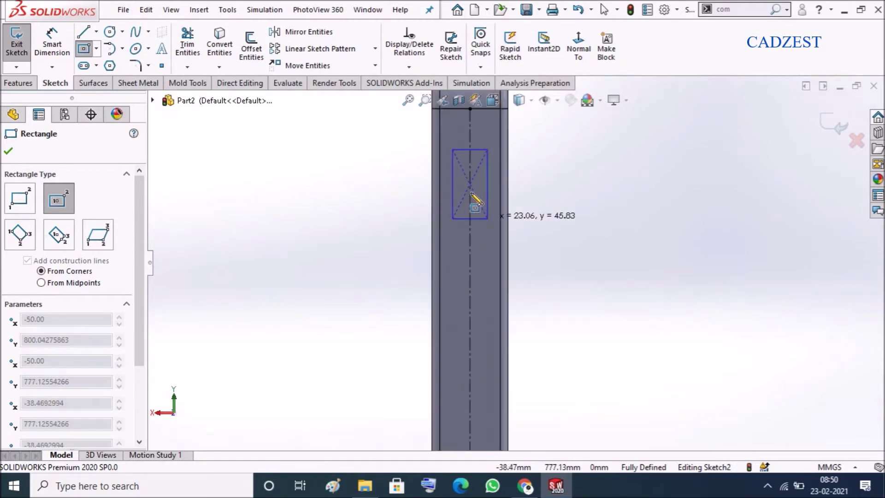
left_click(484, 217)
right_click_drag(549, 244, 500, 180)
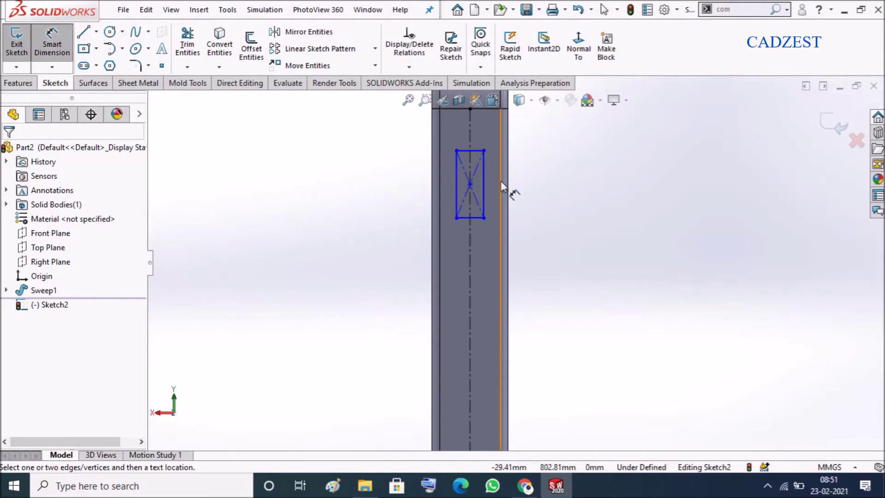
left_click(484, 193)
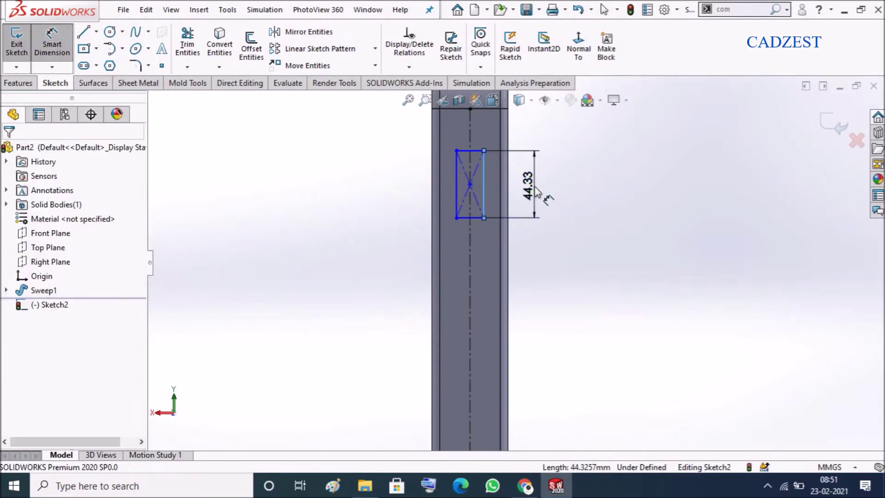
left_click(537, 193)
key("Return")
scroll(529, 240, "down", 2)
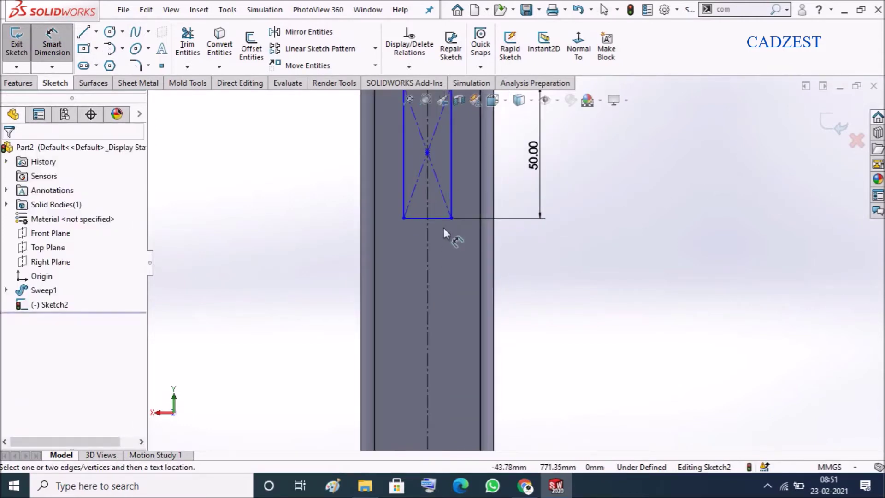
left_click(439, 220)
left_click(441, 252)
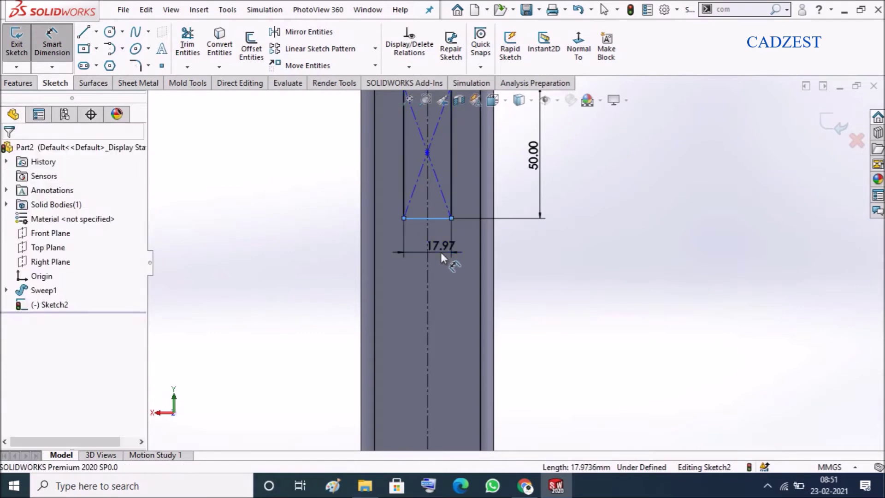
type("20")
key("Return")
Step: Place the rectangle's centre 87.50 (350/4) below the centerline's top endpoint
scroll(608, 255, "up", 3)
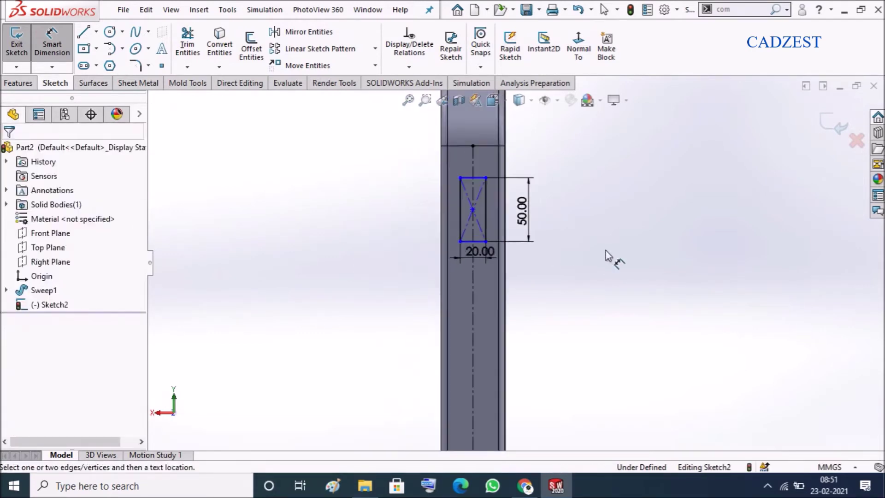
left_click(473, 168)
key("Escape")
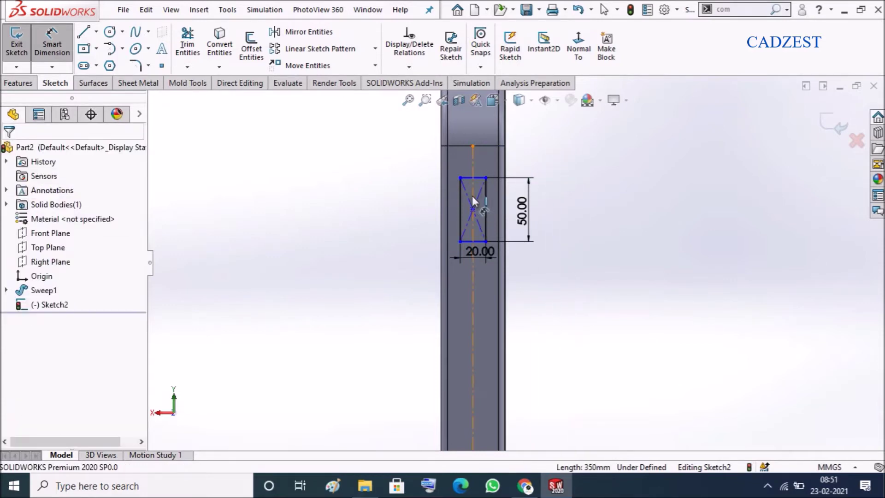
left_click(473, 210)
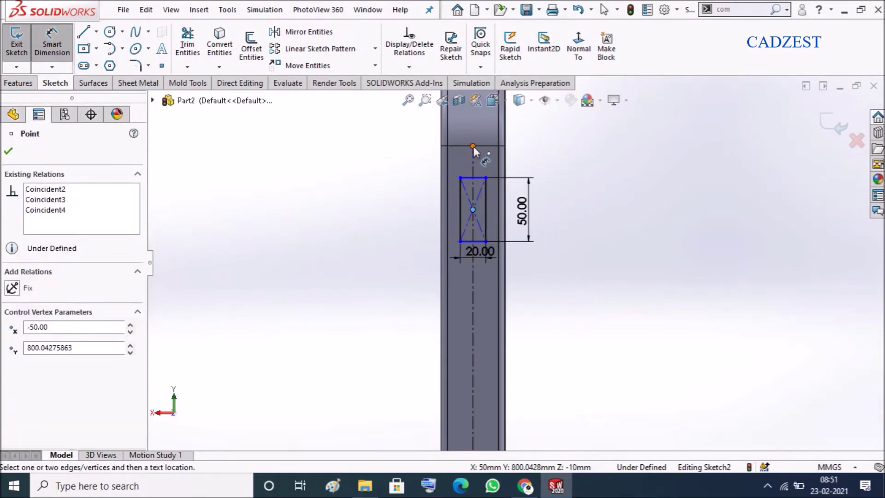
left_click(473, 148)
left_click(390, 186)
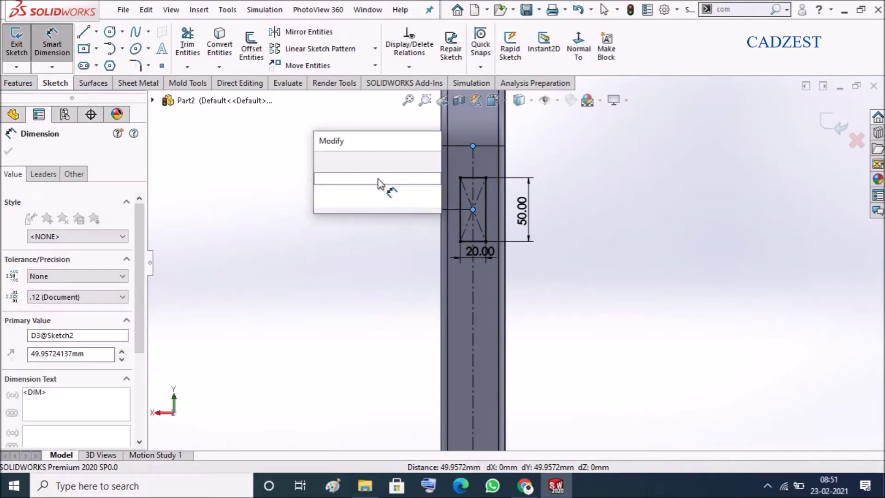
type("350")
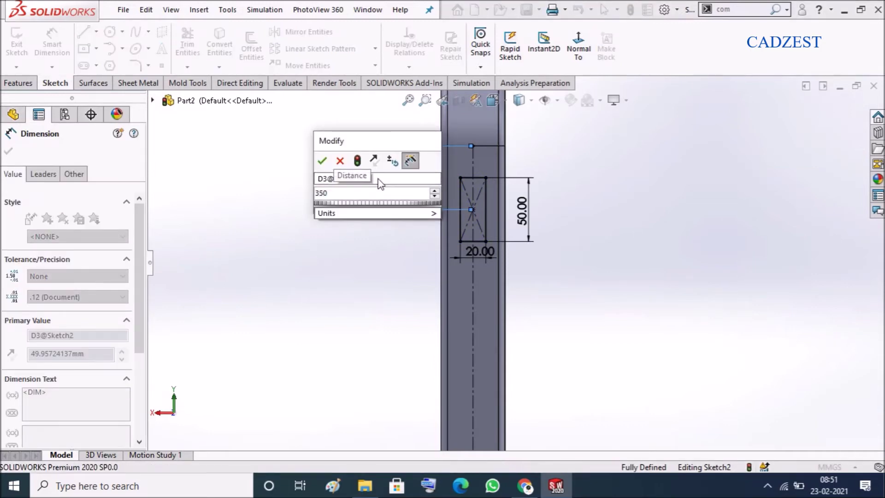
type("/4")
key("Return")
key("Escape")
Step: Draw a short horizontal centerline out from the vertical centerline
scroll(654, 257, "up", 3)
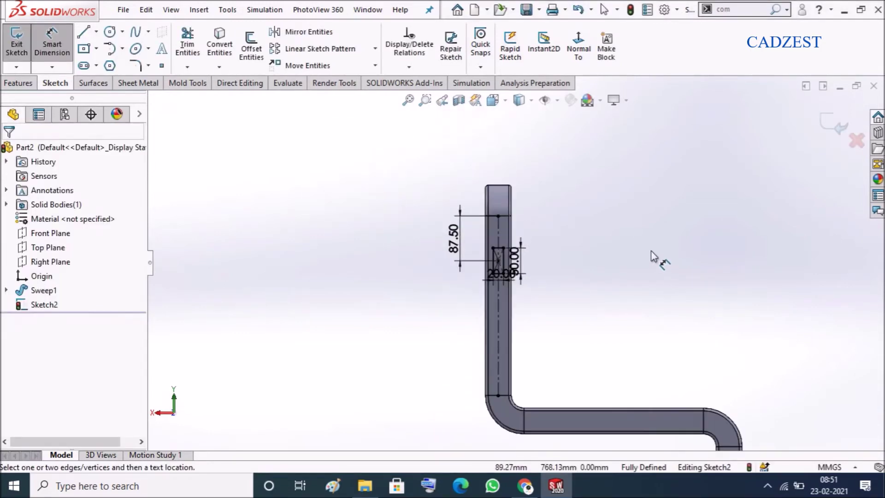
scroll(607, 332, "down", 1)
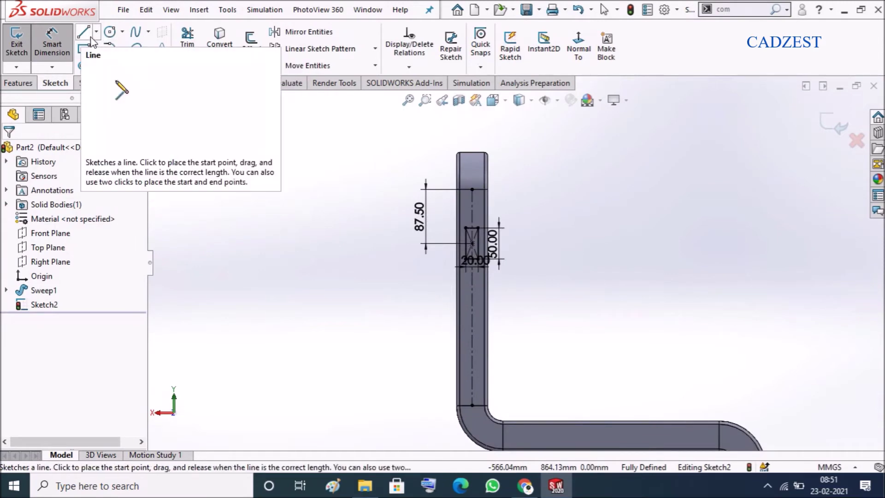
scroll(428, 205, "down", 3)
key("Escape")
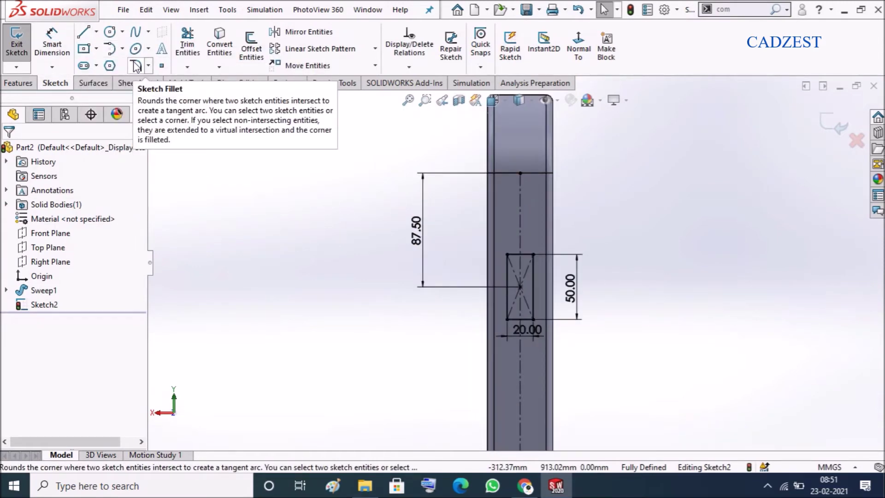
left_click(96, 31)
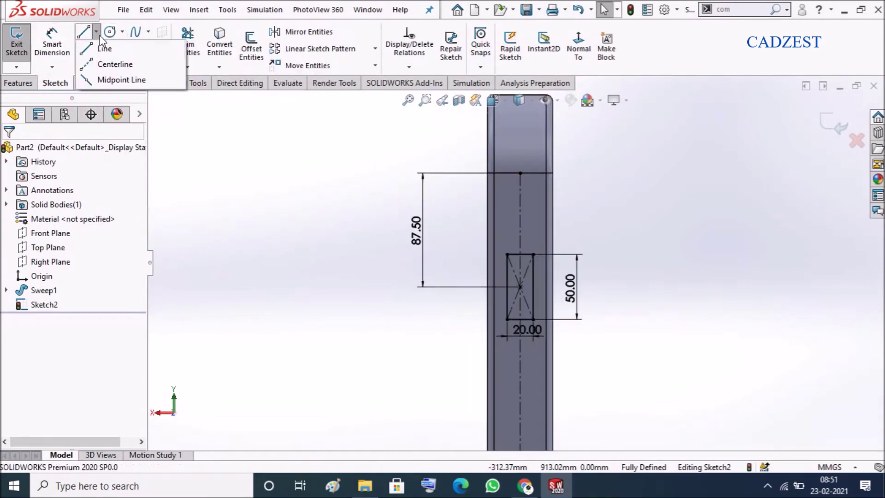
left_click(113, 63)
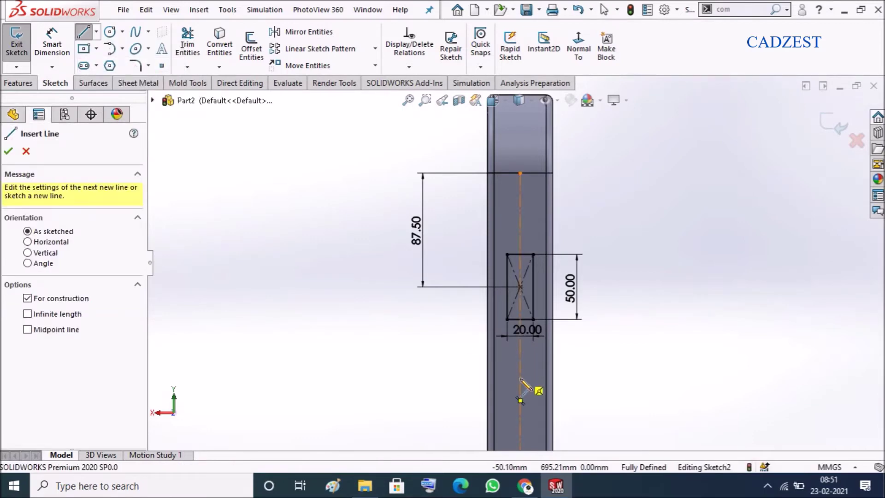
mouse_move(519, 400)
left_mouse_down()
mouse_move(612, 415)
mouse_move(602, 409)
mouse_move(628, 409)
mouse_move(616, 400)
left_mouse_up()
key("Escape")
Step: Mirror the rectangle, its dimensions and centre point about the horizontal centerline
scroll(609, 312, "up", 3)
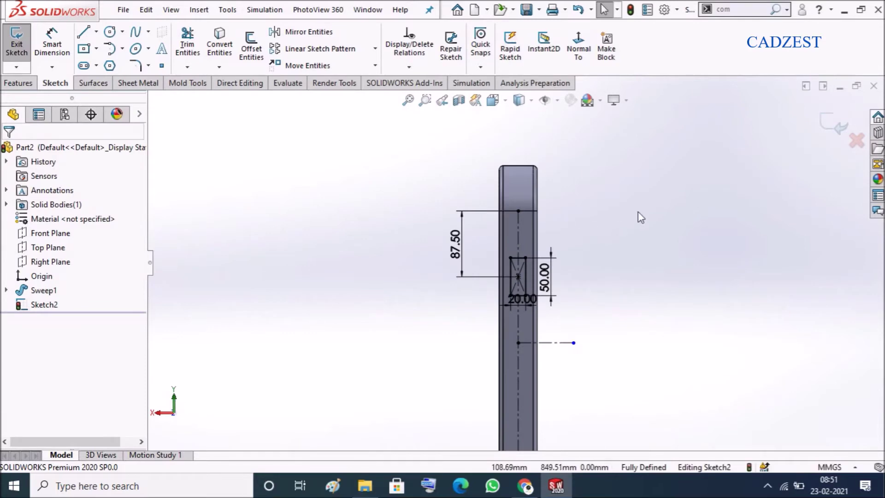
left_click_drag(640, 205, 597, 291)
left_click_drag(400, 218, 616, 375)
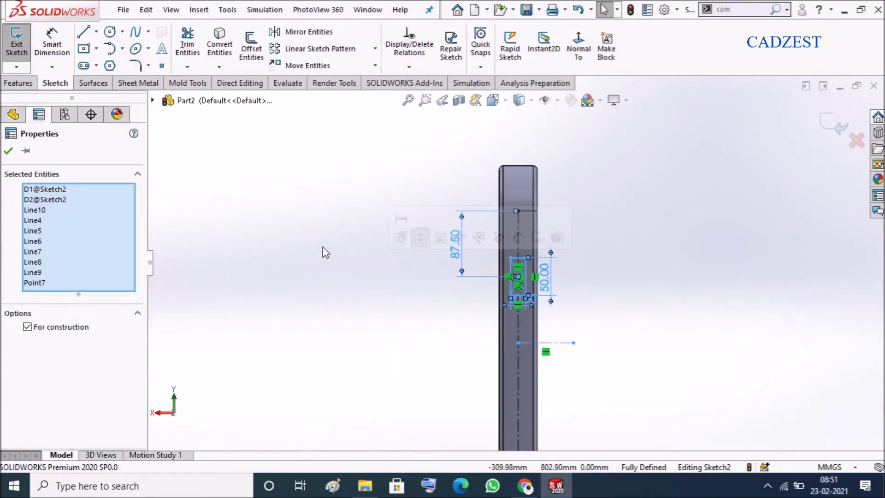
left_click(304, 35)
left_click(90, 379)
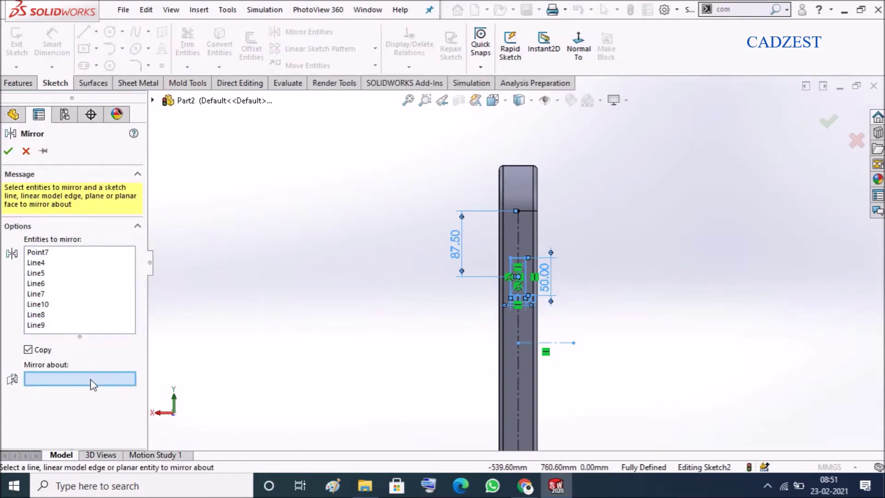
left_click(562, 343)
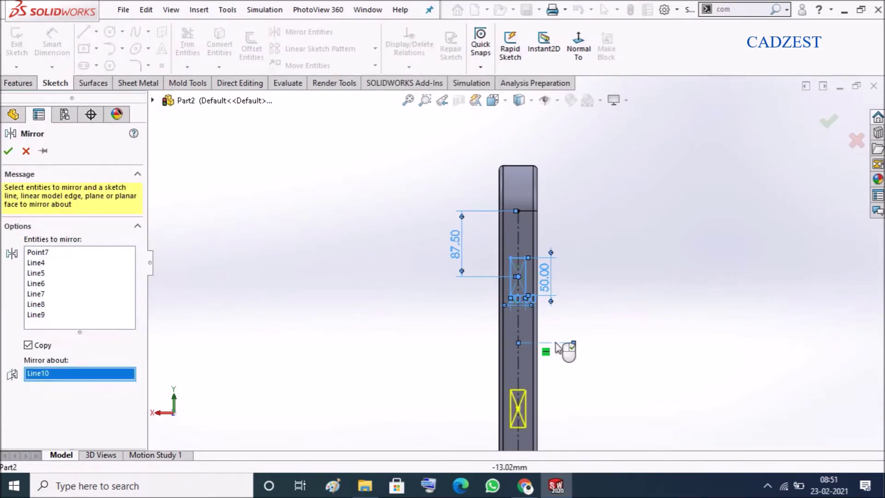
left_click(9, 151)
scroll(620, 364, "up", 2)
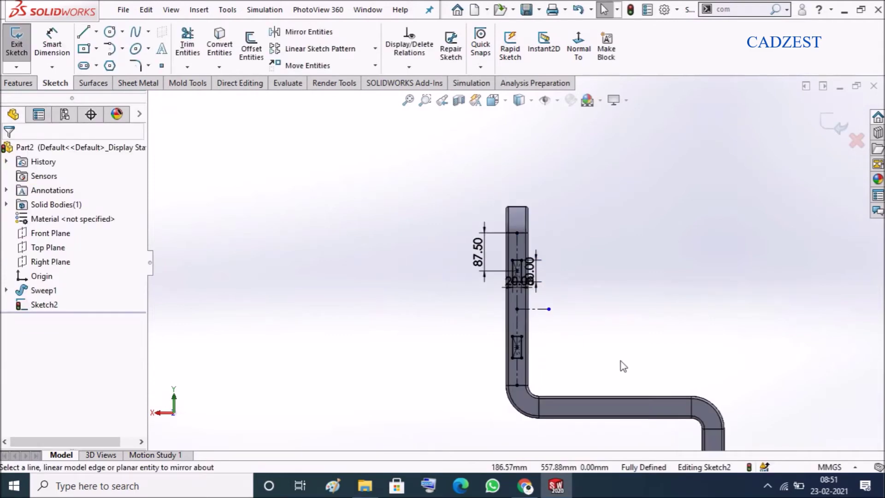
Step: Extrude the two back-slat rectangles with an Up To Surface end condition
mouse_move(557, 314)
middle_mouse_down()
mouse_move(322, 230)
mouse_move(58, 157)
middle_mouse_up()
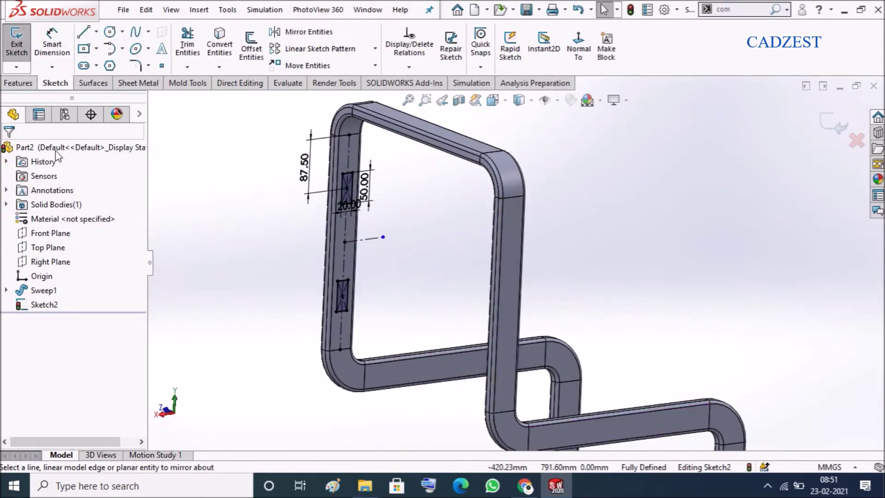
left_click(20, 84)
left_click(22, 47)
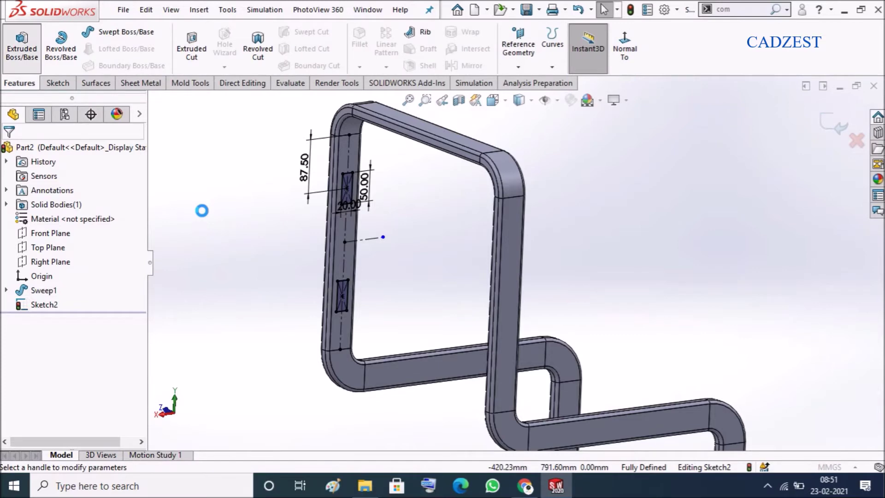
left_click(110, 230)
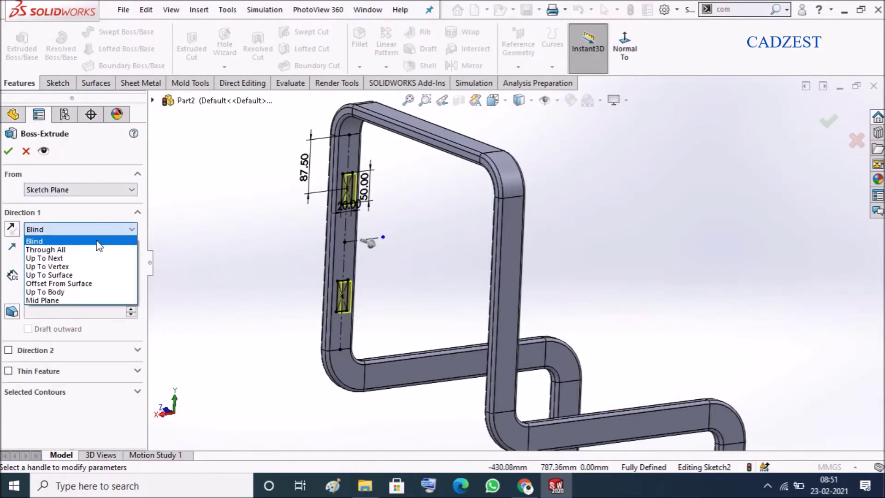
left_click(47, 275)
Step: Set the front upright's face (Face<1>) as the extrusion limit and accept Boss-Extrude1
middle_click_drag(437, 293, 517, 347)
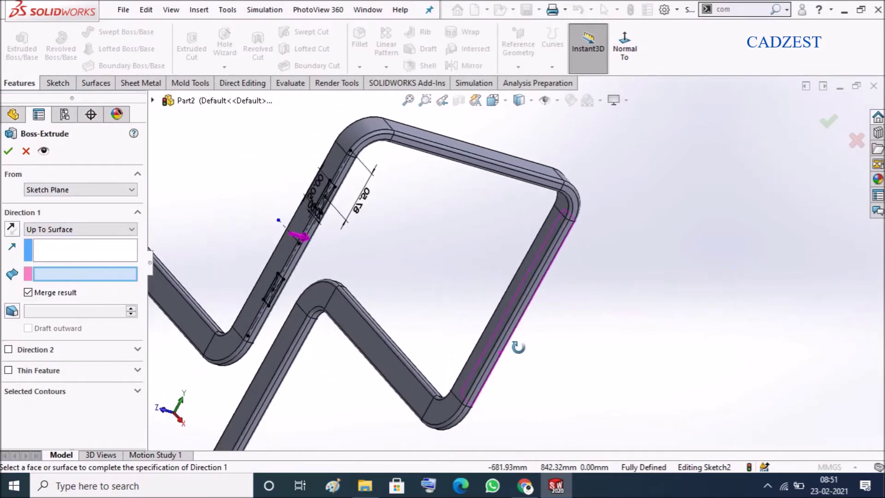
scroll(485, 285, "down", 5)
left_click(488, 279)
scroll(576, 313, "up", 5)
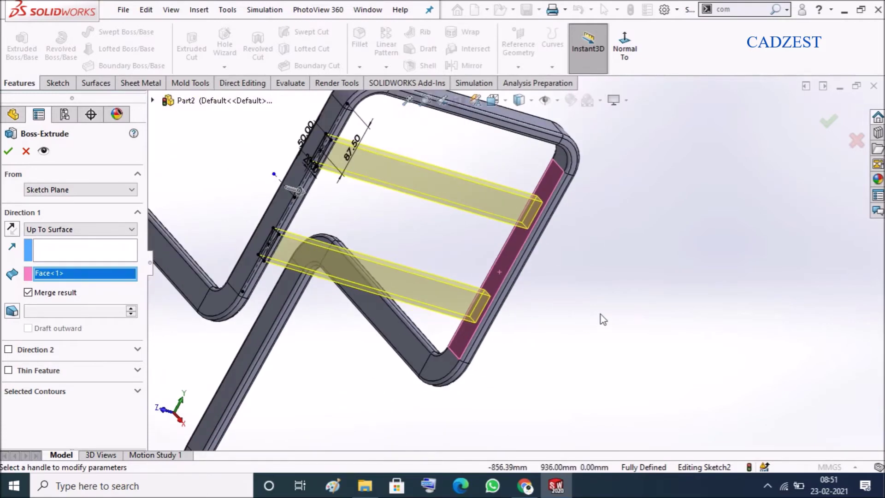
middle_click_drag(601, 314, 470, 309)
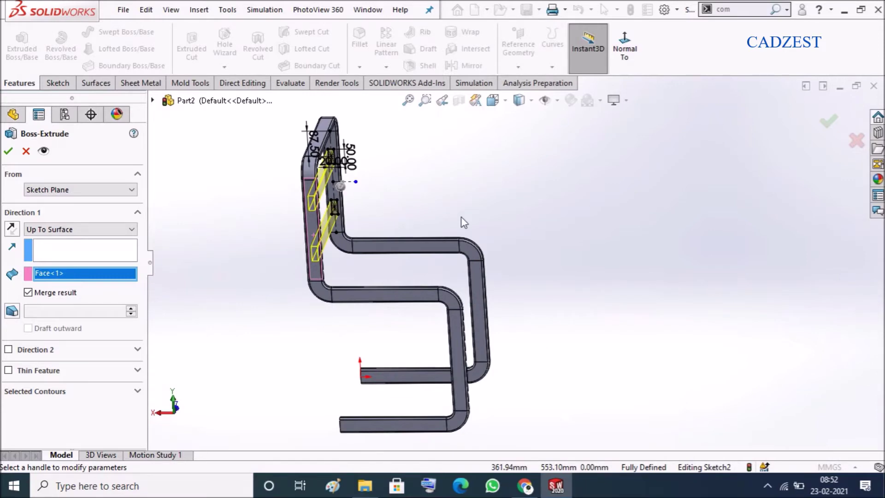
left_click(7, 155)
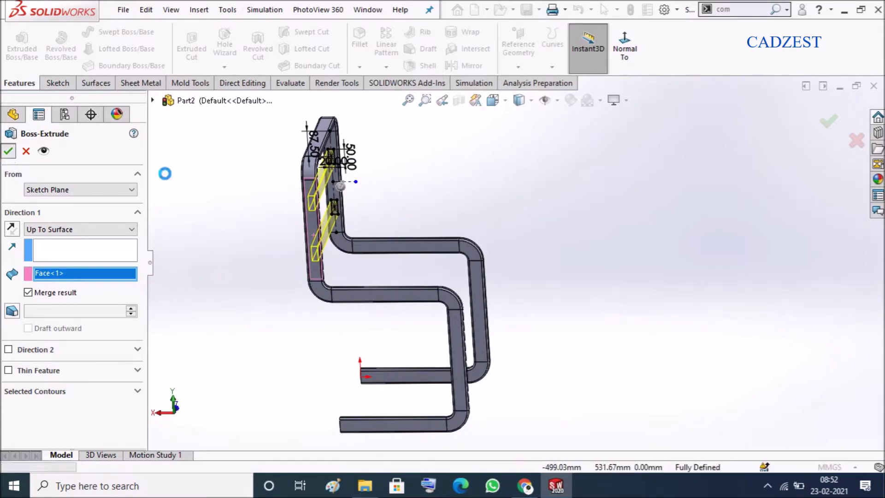
middle_click_drag(508, 189, 486, 203)
scroll(391, 284, "down", 5)
middle_click_drag(392, 284, 350, 297)
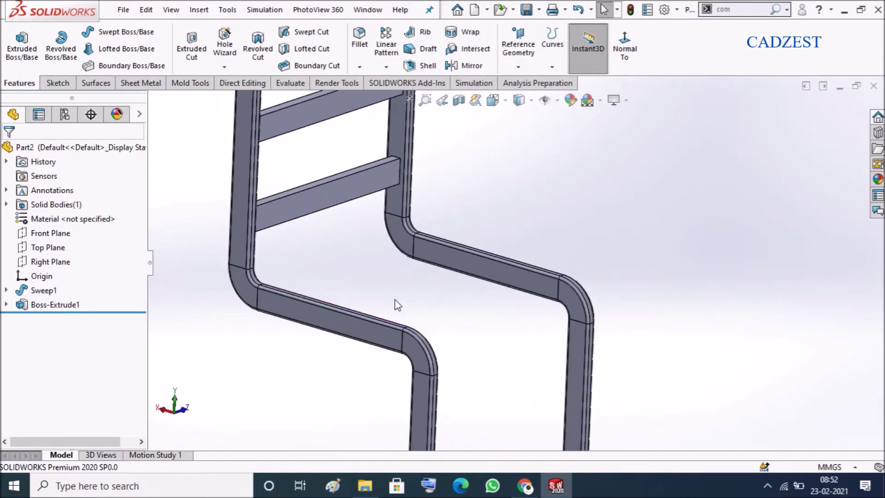
Step: Start a new sketch on the seat tube face, viewed normal to it
scroll(435, 310, "down", 3)
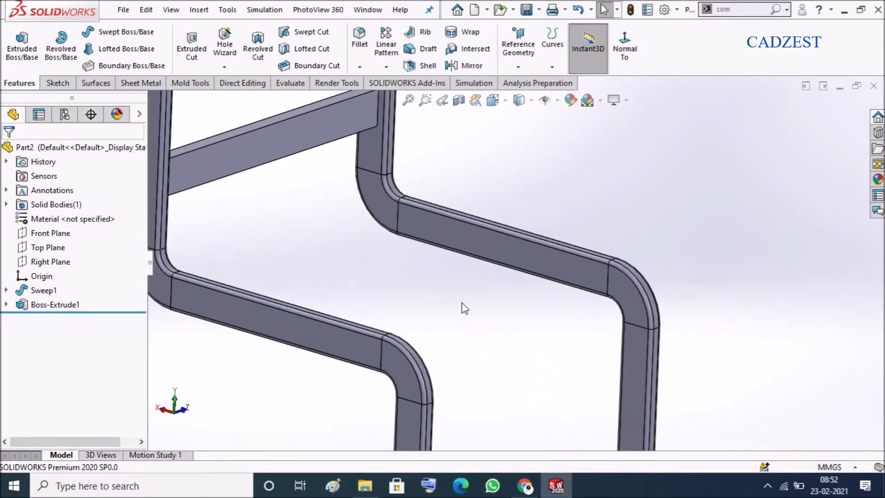
right_click(474, 241)
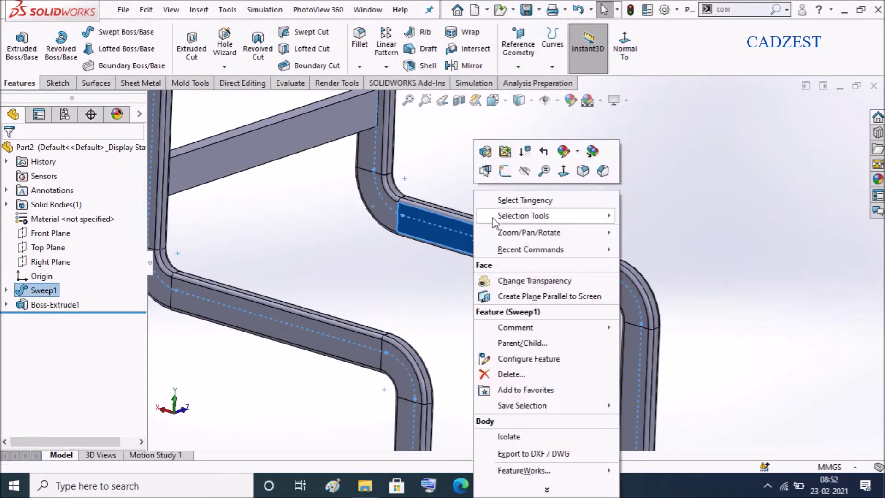
left_click(505, 172)
left_click(578, 46)
scroll(602, 296, "down", 3)
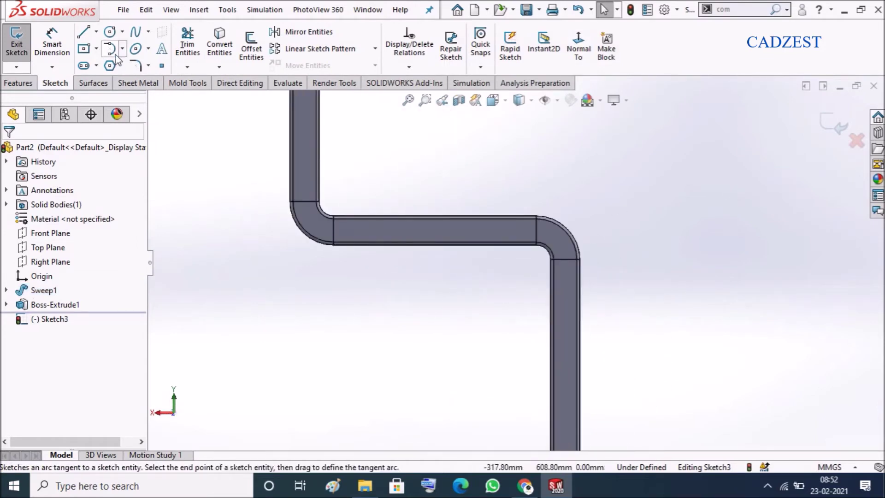
Step: Draw a horizontal centerline along the seat tube between its two bends
left_click(95, 31)
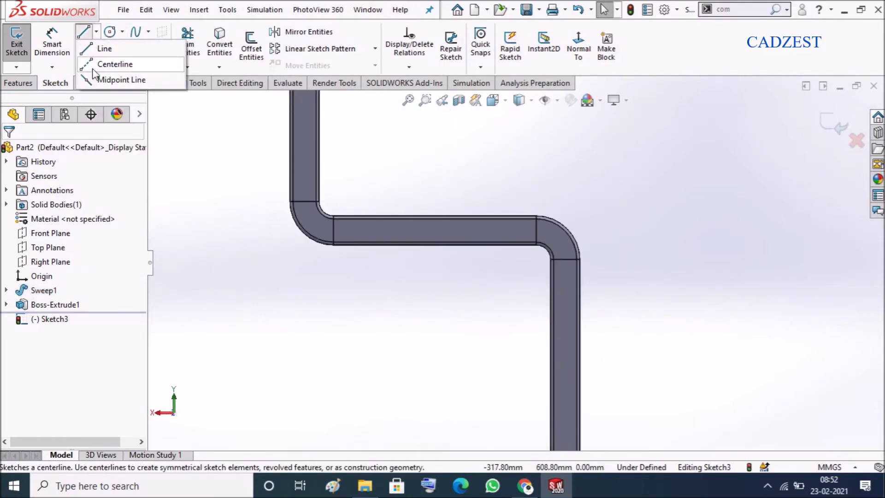
left_click(107, 65)
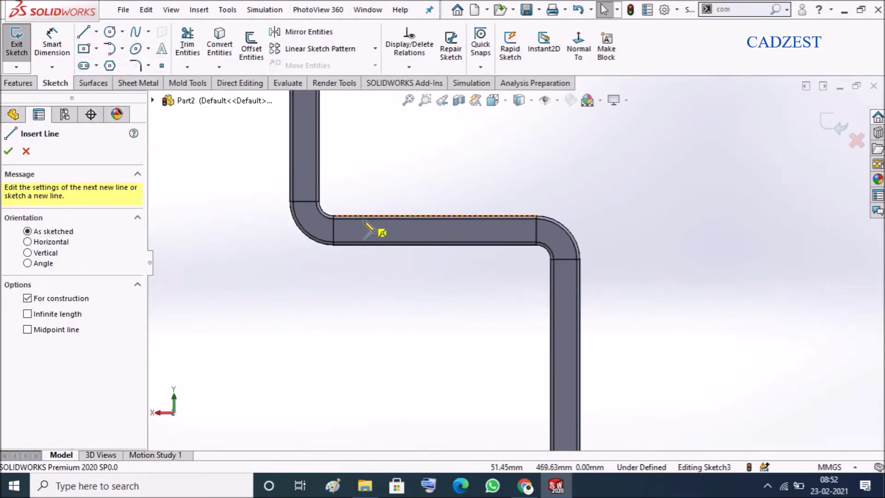
left_click(333, 230)
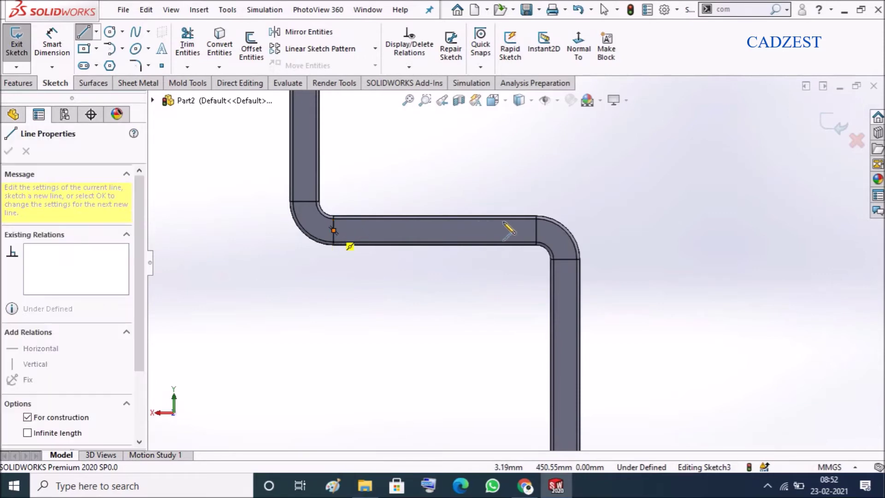
left_click(536, 230)
key("Escape")
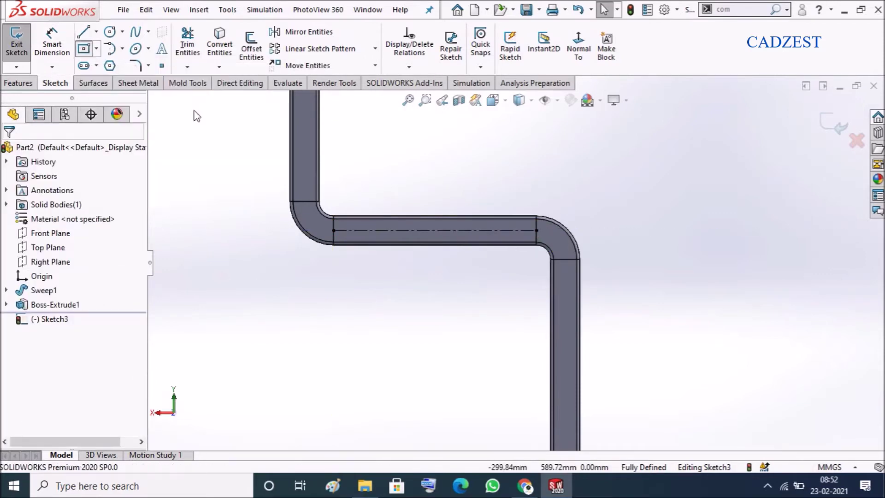
Step: Draw a centre rectangle centred on that centerline
key("r")
left_click(373, 229)
scroll(387, 243, "down", 3)
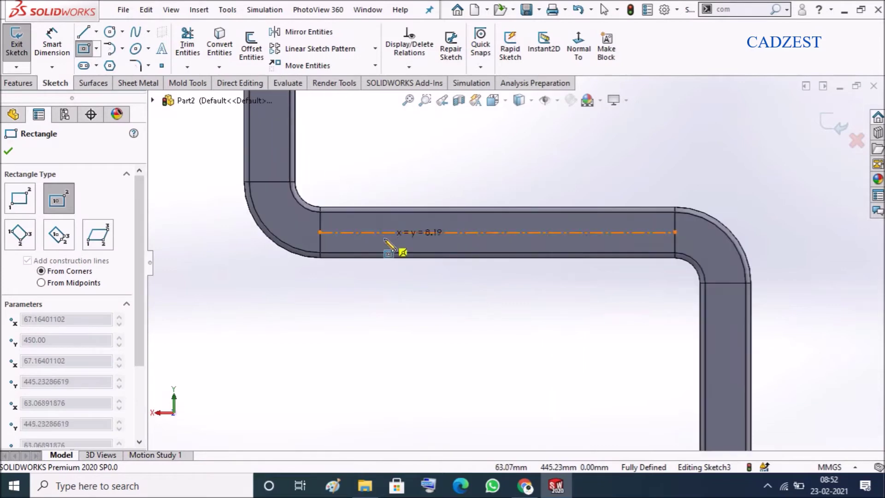
left_click(410, 243)
key("Escape")
Step: Dimension the rectangle 50 wide and 20 high
key("d")
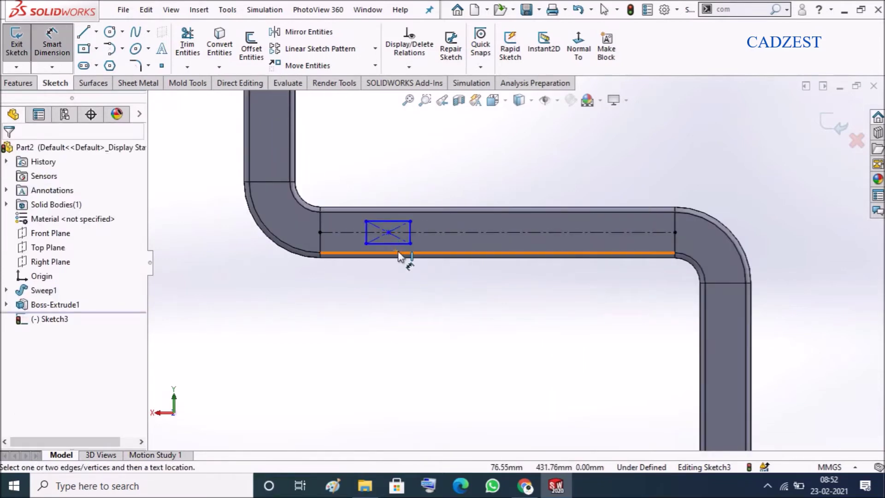
left_click(397, 243)
left_click(394, 301)
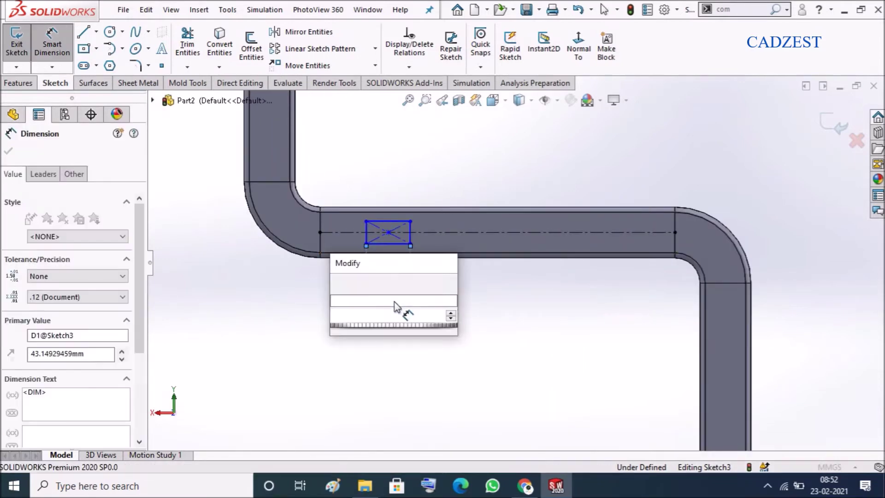
type("50")
key("Return")
key("Escape")
scroll(419, 225, "down", 2)
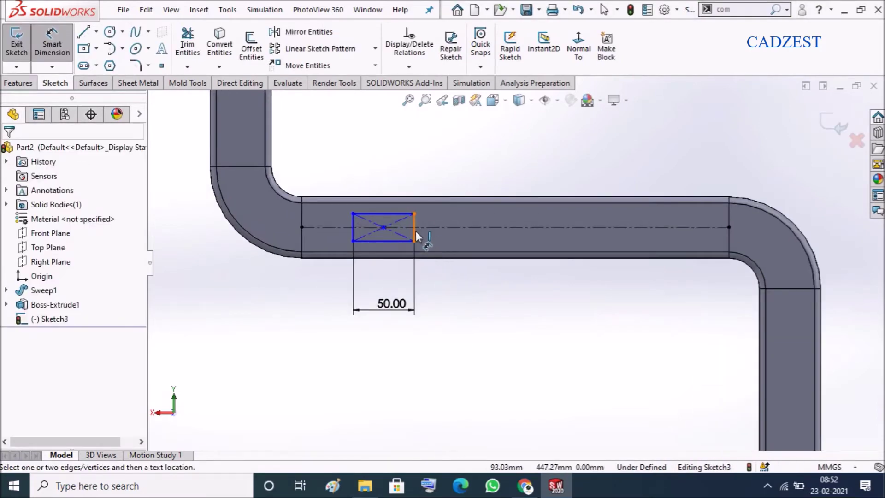
left_click(414, 234)
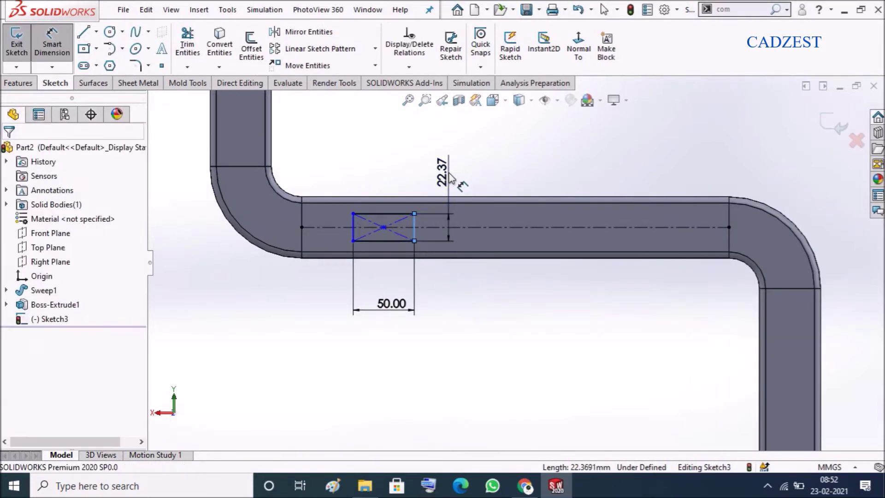
left_click(449, 177)
type("20")
key("Return")
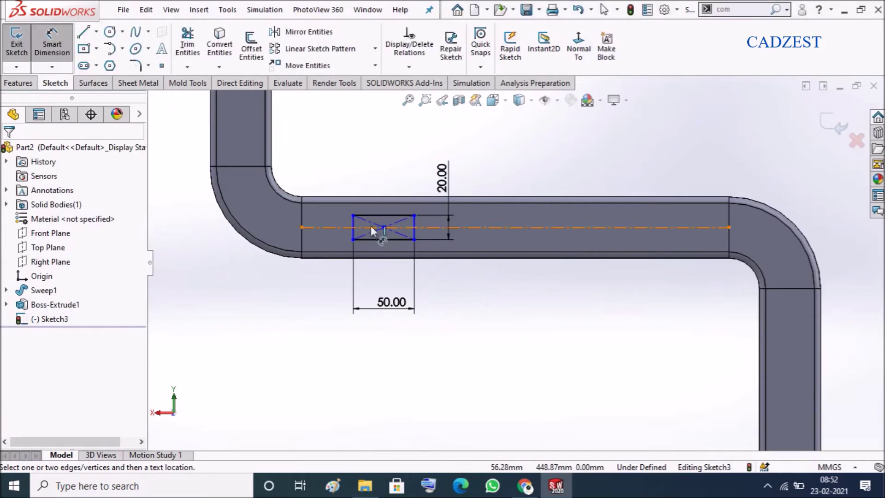
Step: Set the rectangle's centre 87.50 (350/4) from the centerline's left end
left_click(383, 226)
left_click(298, 230)
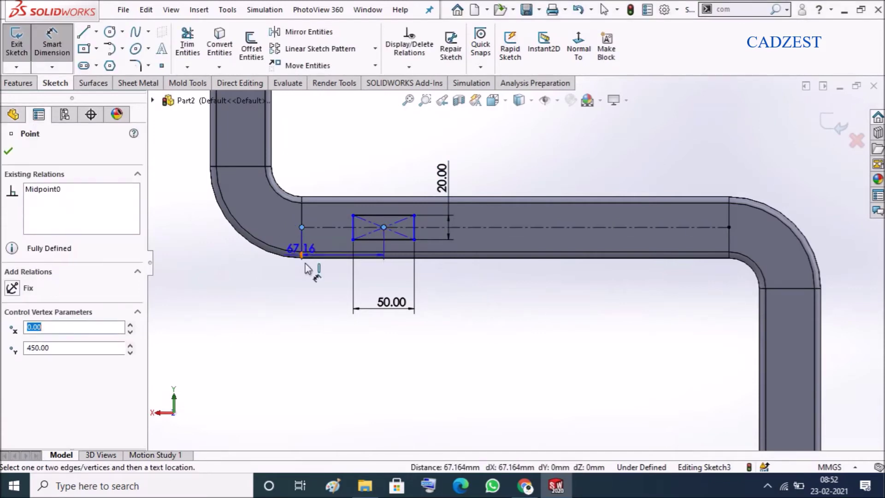
left_click(344, 378)
type("350/4")
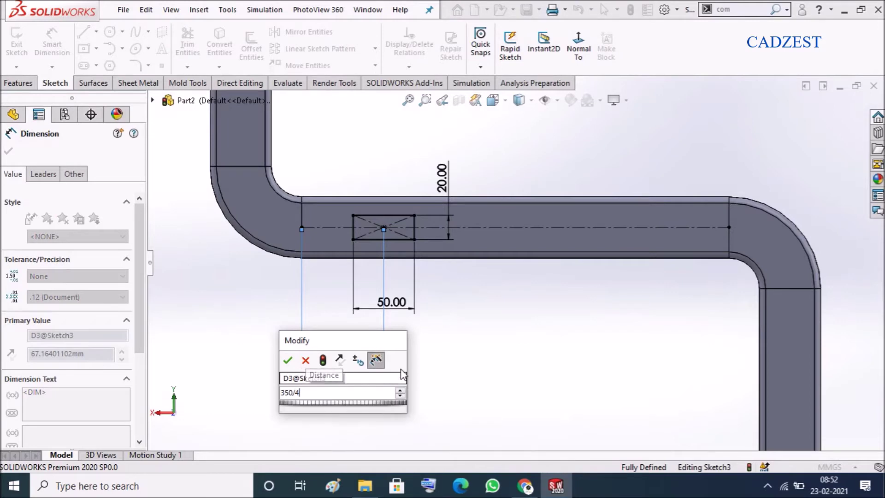
key("Return")
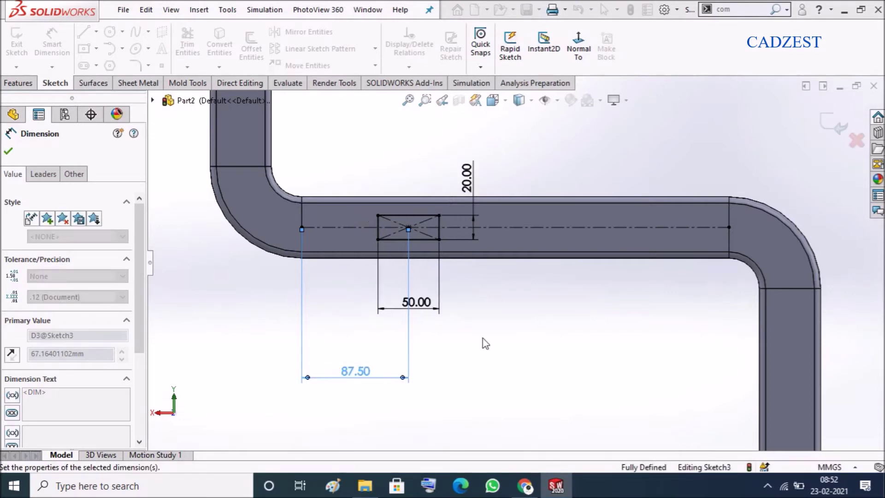
key("Escape")
Step: Draw a vertical centerline down from the seat tube's midpoint
left_click(96, 34)
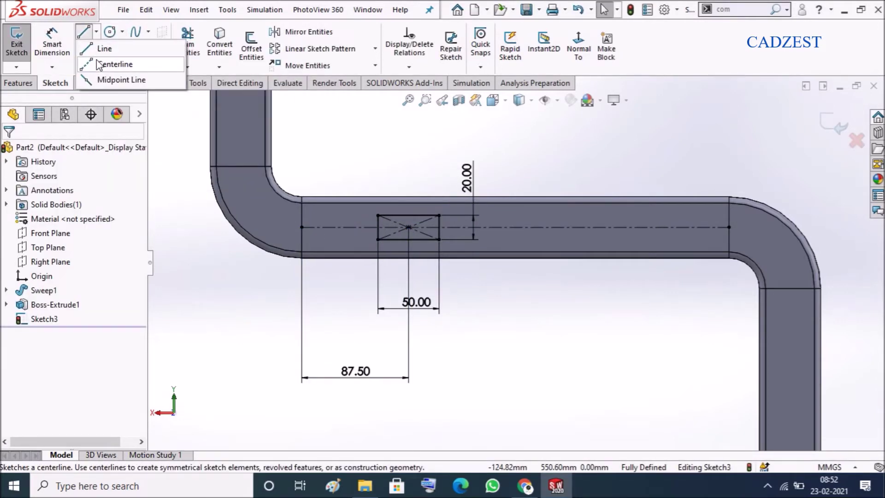
left_click(118, 61)
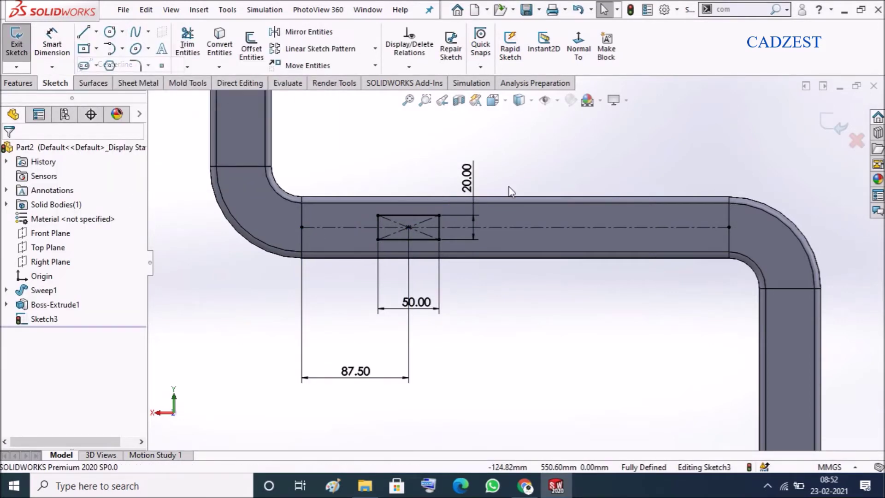
left_click(515, 226)
left_click(515, 302)
key("Escape")
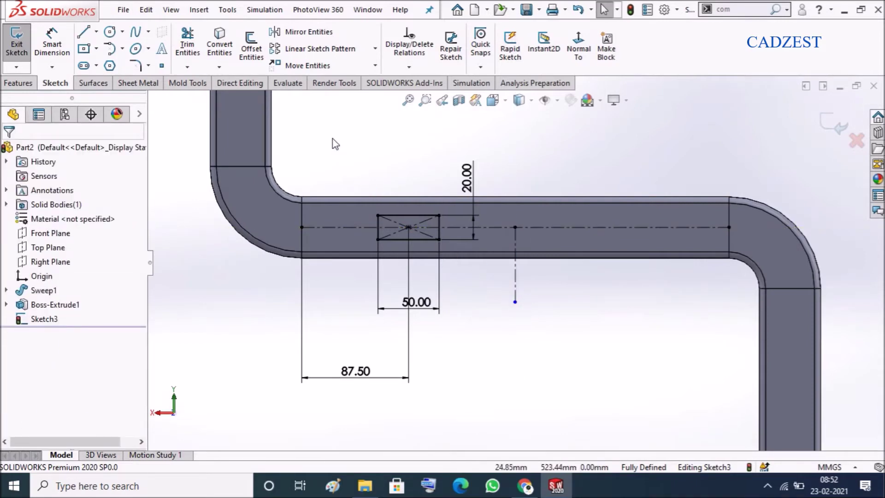
Step: Mirror the rectangle and its centre point about the vertical centerline (Line10)
left_click_drag(332, 139, 443, 281)
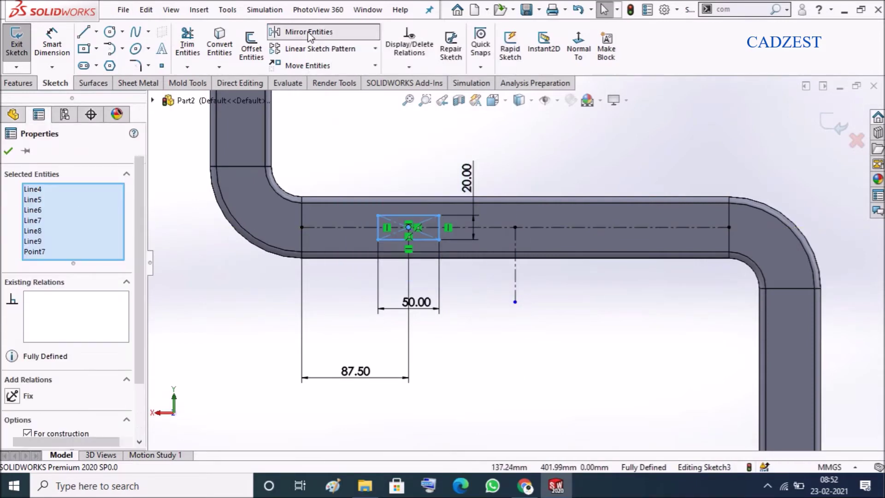
left_click(308, 32)
left_click(93, 372)
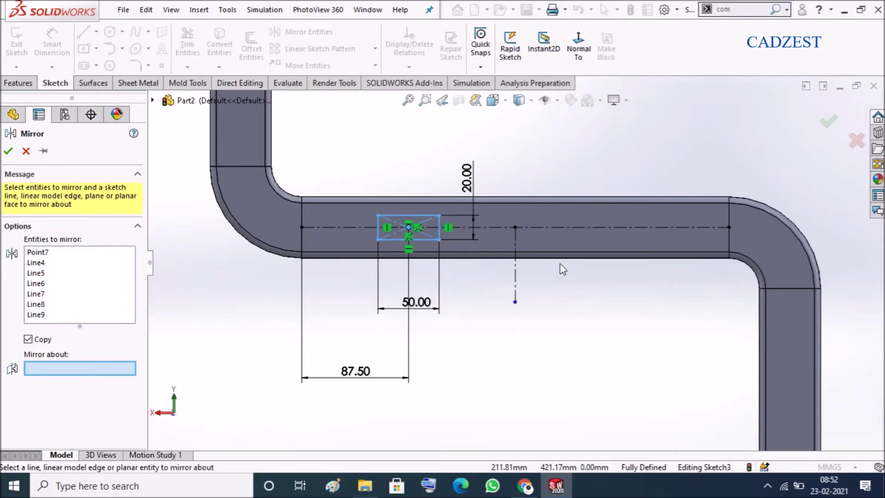
left_click(516, 280)
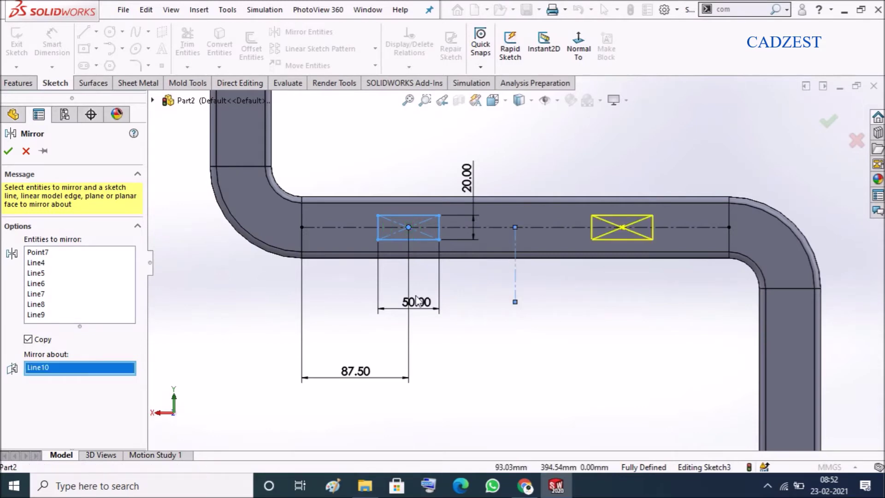
left_click(9, 152)
middle_click_drag(563, 318, 497, 323)
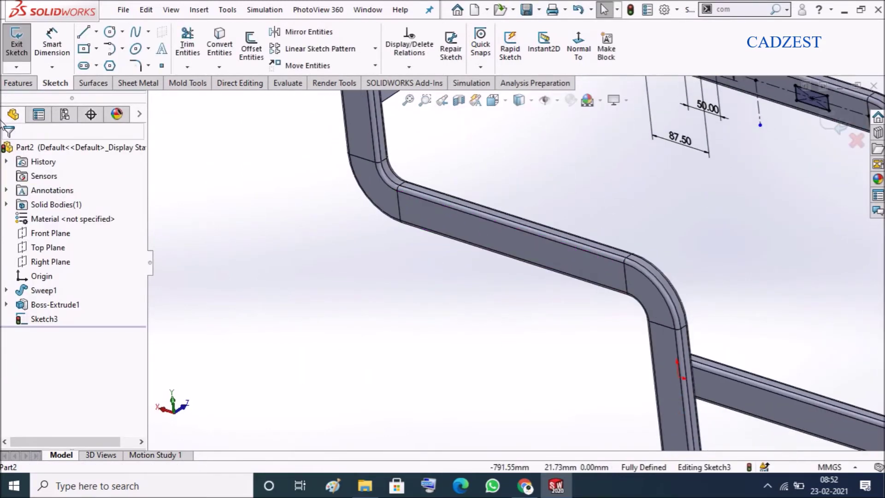
Step: Extrude Sketch3's two rectangles with an Up To Surface end condition
left_click(18, 86)
left_click(22, 46)
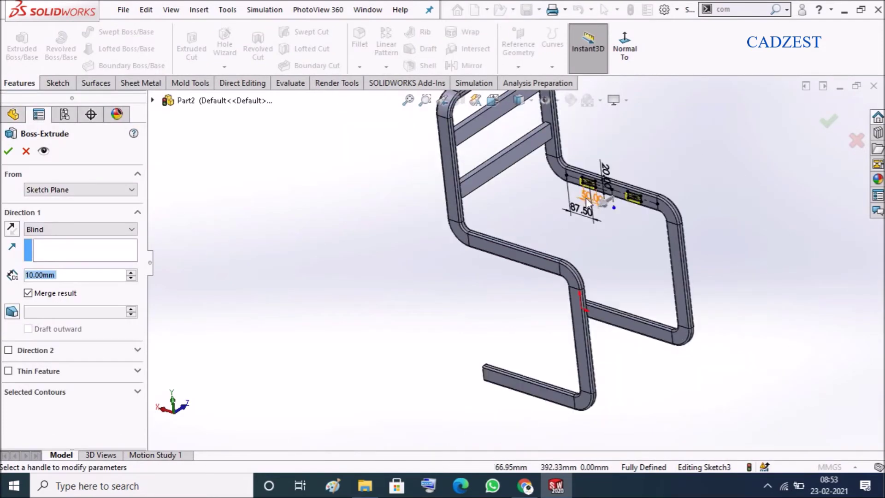
left_click(110, 231)
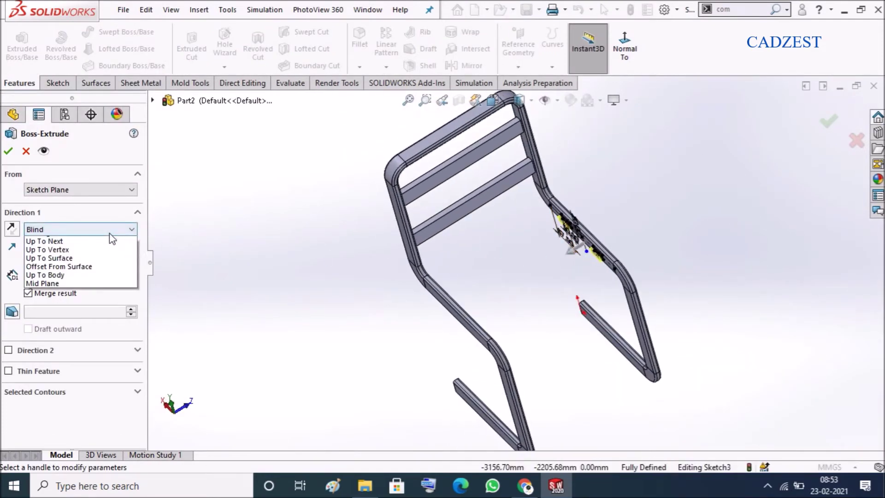
left_click(82, 274)
Step: End the extrusion at the opposite frame tube's face and accept Boss-Extrude2
scroll(499, 322, "down", 2)
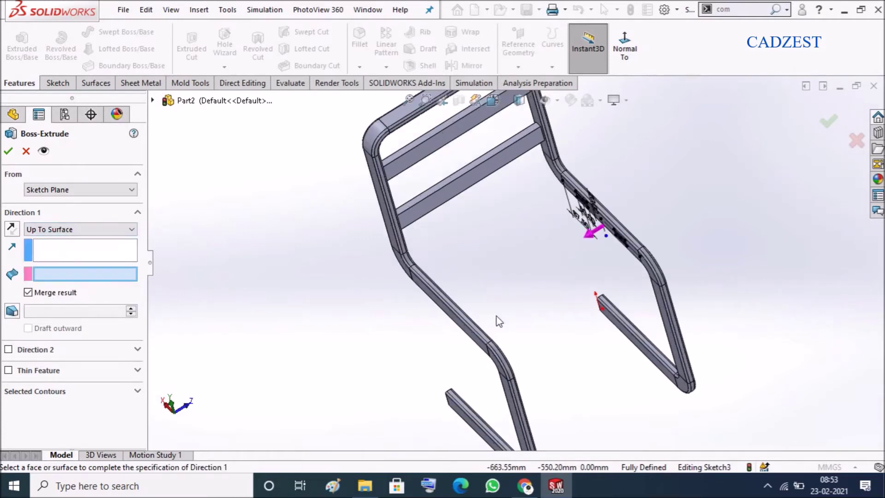
scroll(467, 345, "down", 5)
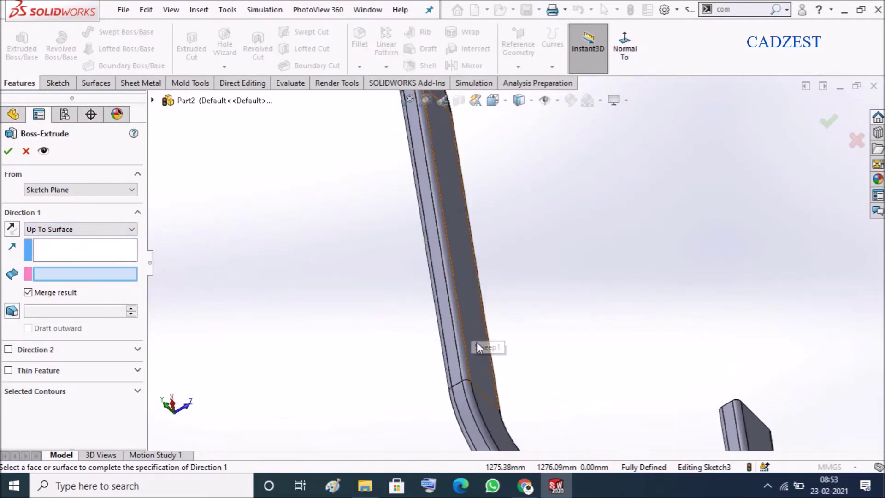
left_click(472, 325)
scroll(349, 306, "up", 5)
middle_click_drag(350, 300, 395, 231)
scroll(352, 267, "up", 4)
scroll(427, 271, "down", 2)
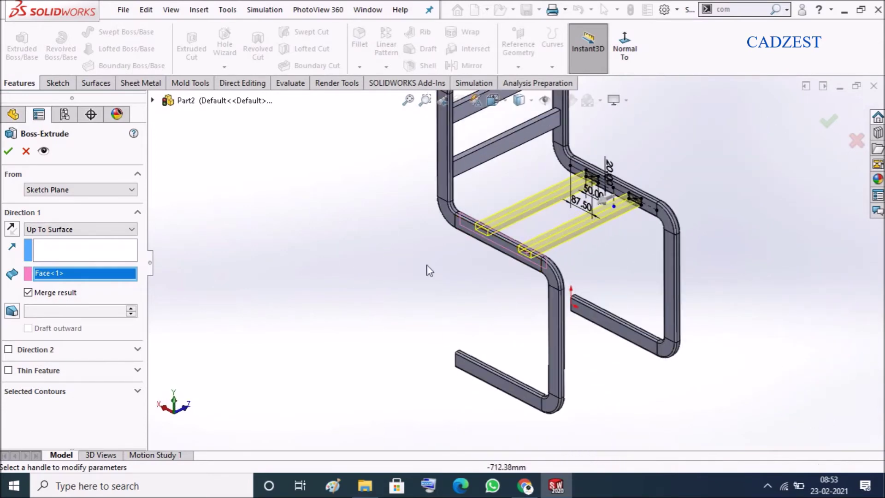
left_click(9, 151)
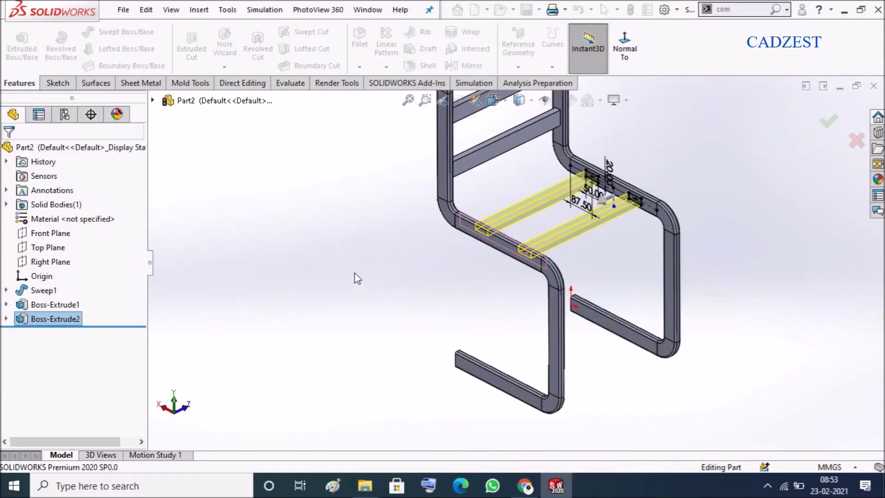
scroll(599, 282, "down", 5)
scroll(499, 300, "up", 4)
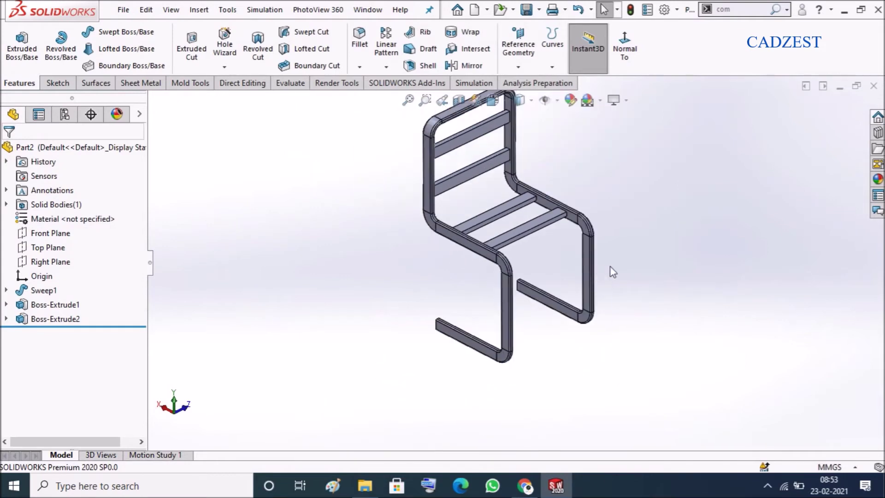
scroll(626, 270, "down", 3)
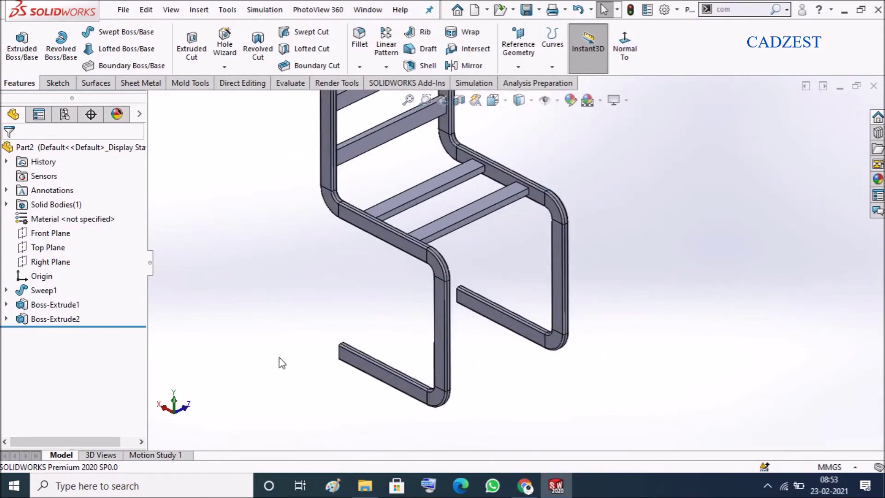
Step: Open 3DSketch1 under Sweep1 for editing
left_click(6, 290)
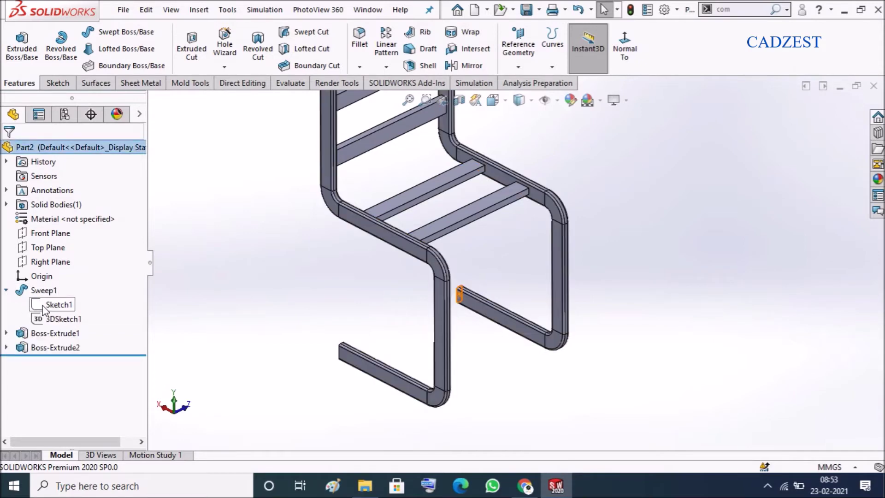
left_click(45, 318)
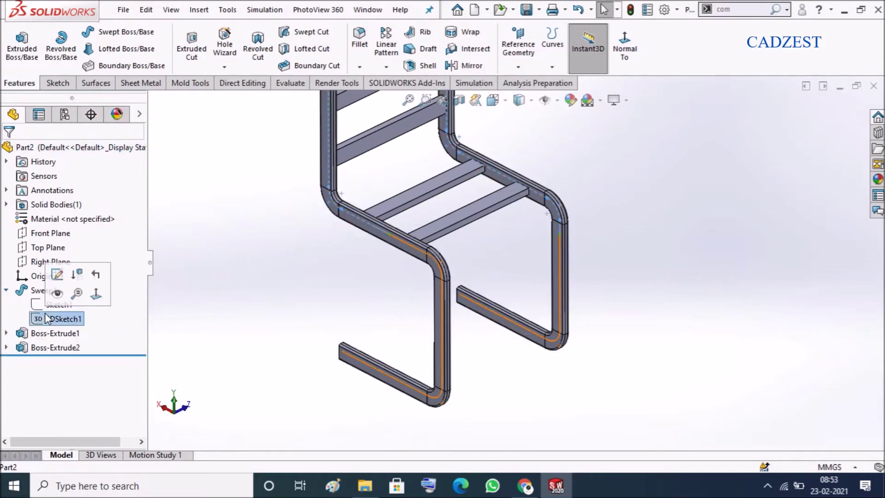
left_click(57, 276)
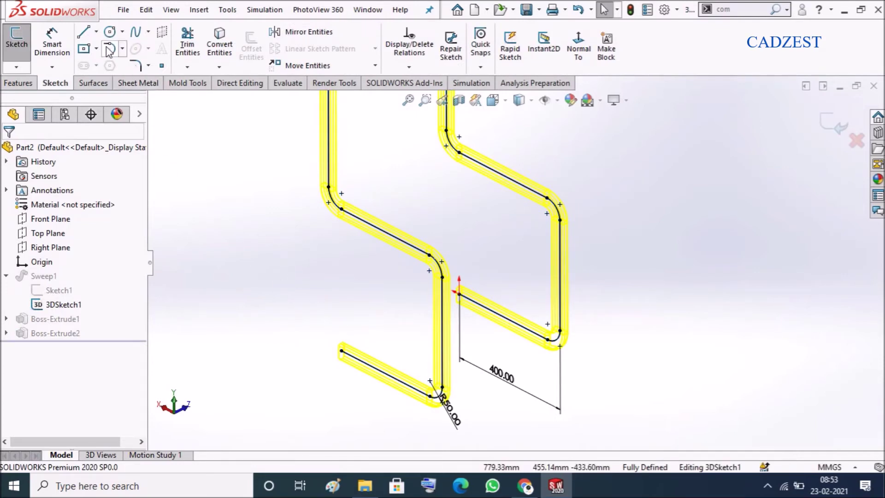
Step: Draw lines from the foot rail's free end across to the other rail's endpoint
left_click(83, 32)
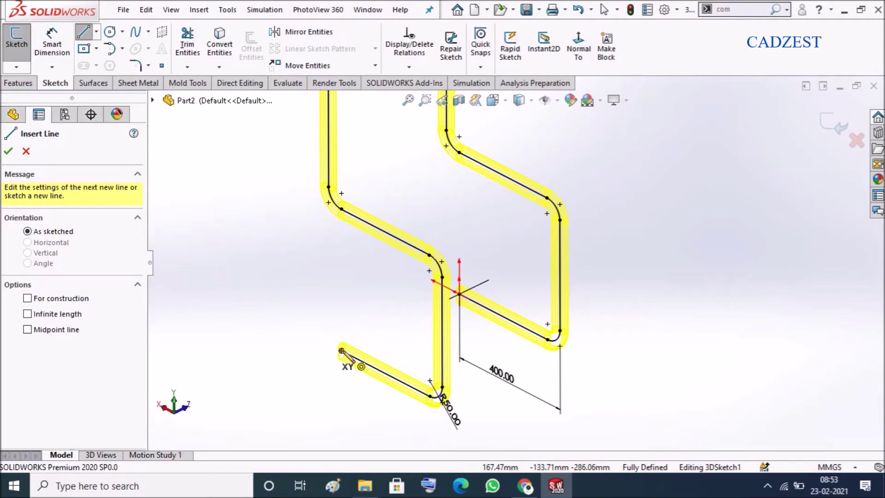
left_click(341, 350)
left_click(324, 342)
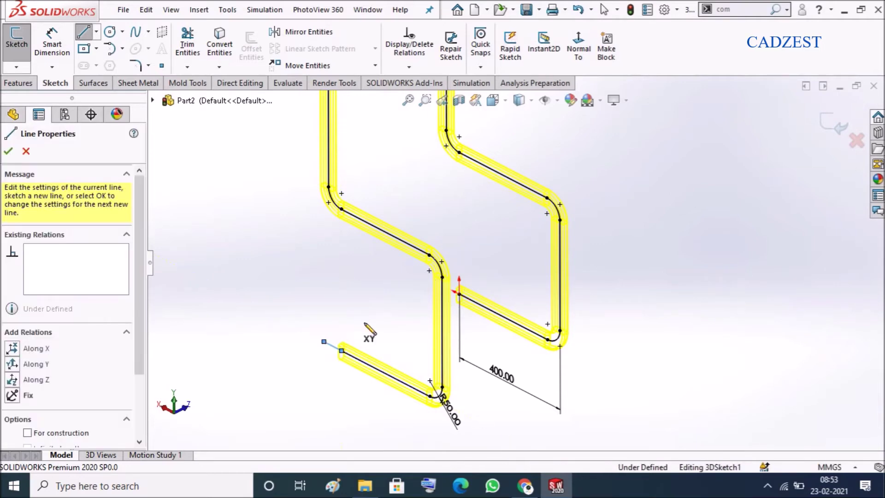
left_click(433, 281)
double_click(459, 293)
Step: Dimension the new diagonal line to 400 mm
key("Escape")
scroll(456, 293, "down", 3)
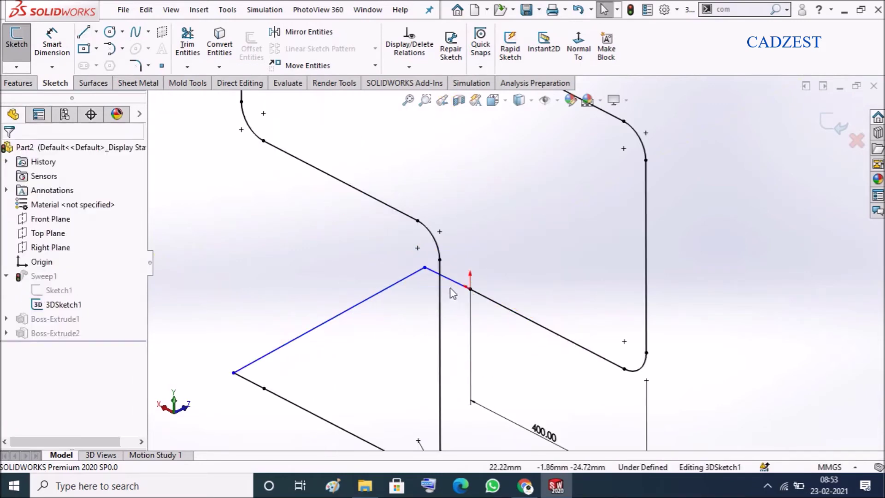
right_click_drag(381, 338, 346, 271)
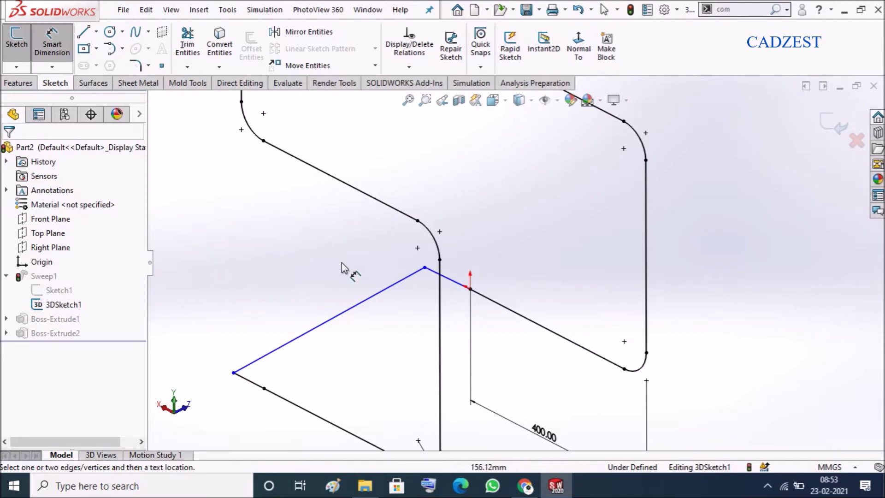
left_click(359, 302)
left_click(318, 291)
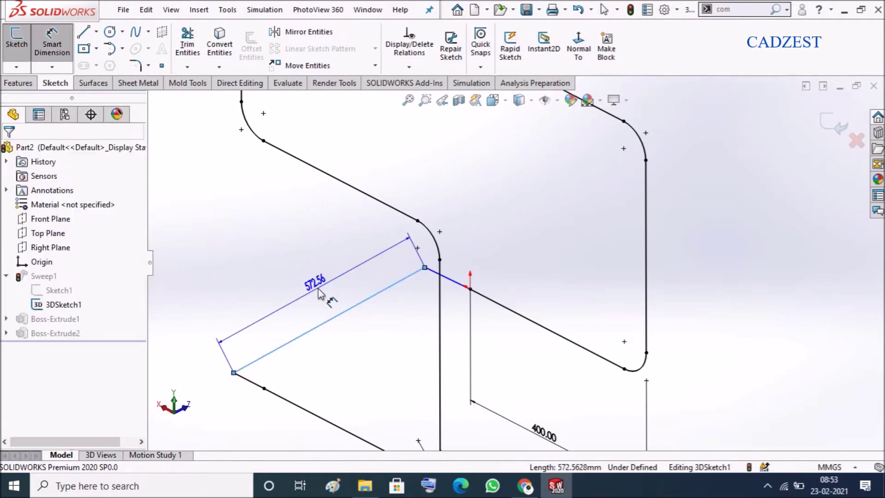
type("400")
key("Return")
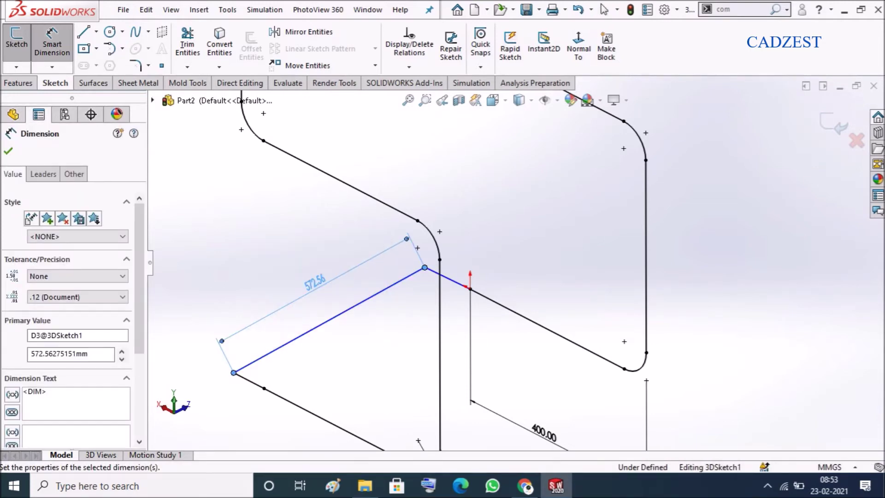
key("Escape")
Step: Constrain the dimensioned line along Z and drag its free endpoint toward the 400 mm line's end
mouse_move(443, 297)
middle_mouse_down()
mouse_move(458, 305)
mouse_move(496, 300)
mouse_move(480, 302)
middle_mouse_up()
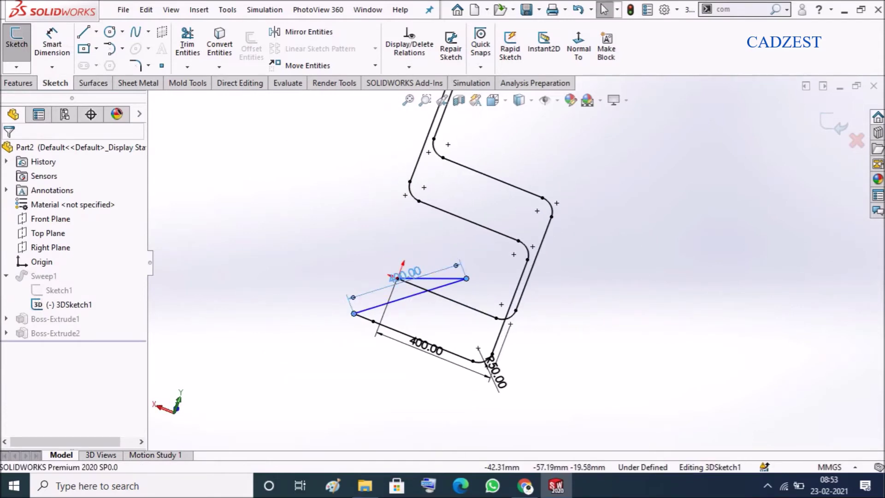
left_click(410, 319)
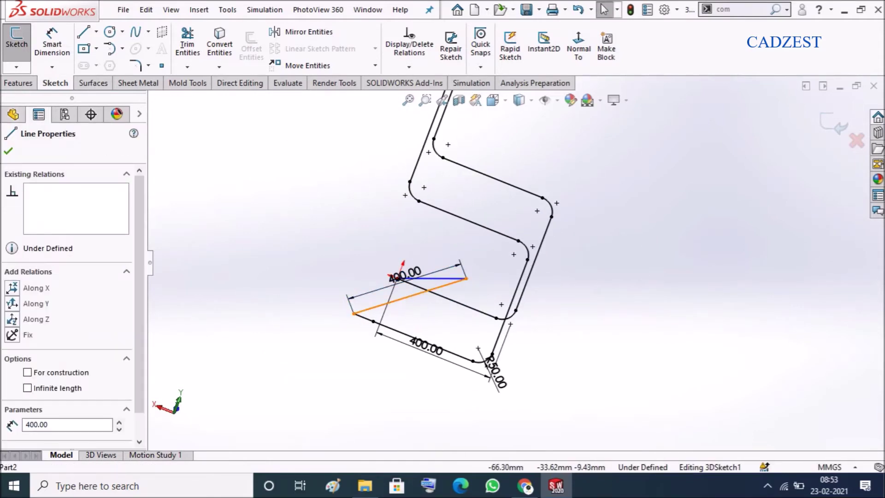
key("ctrl+7")
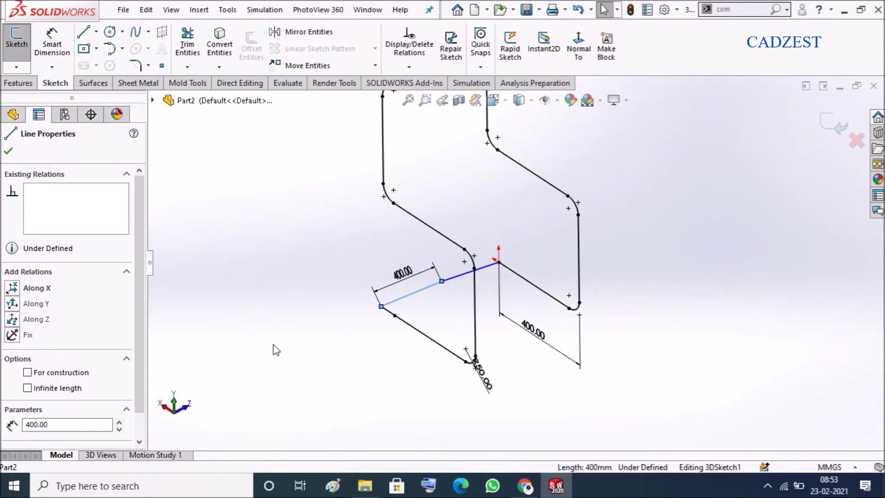
left_click(12, 319)
left_click(310, 273)
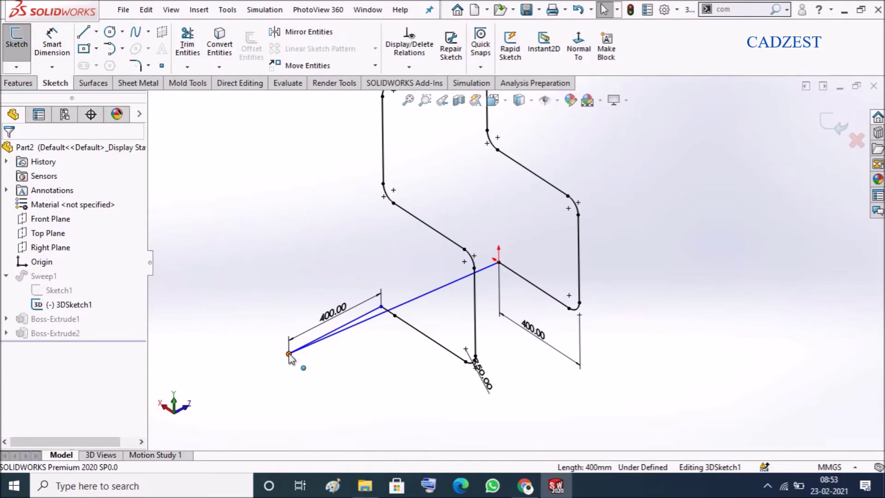
mouse_move(288, 353)
left_mouse_down()
mouse_move(421, 302)
mouse_move(445, 283)
mouse_move(397, 304)
left_mouse_up()
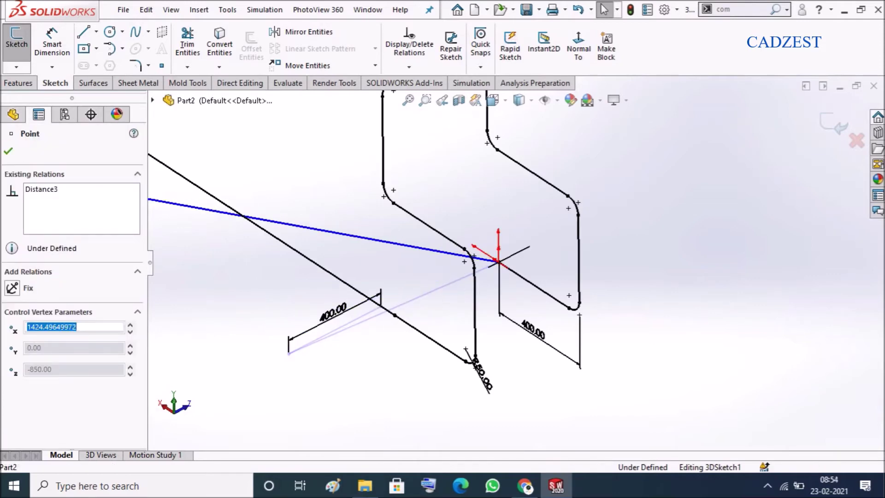
left_click(398, 305)
left_click(444, 322)
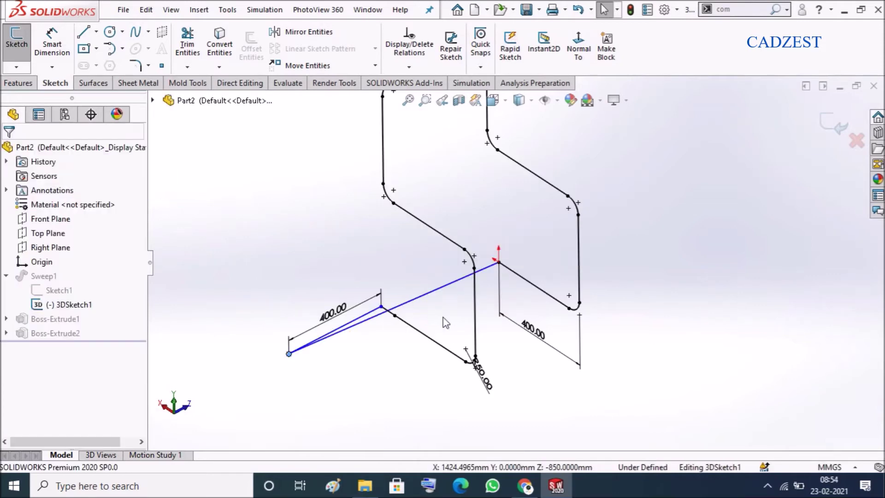
left_click(425, 295)
key("Escape")
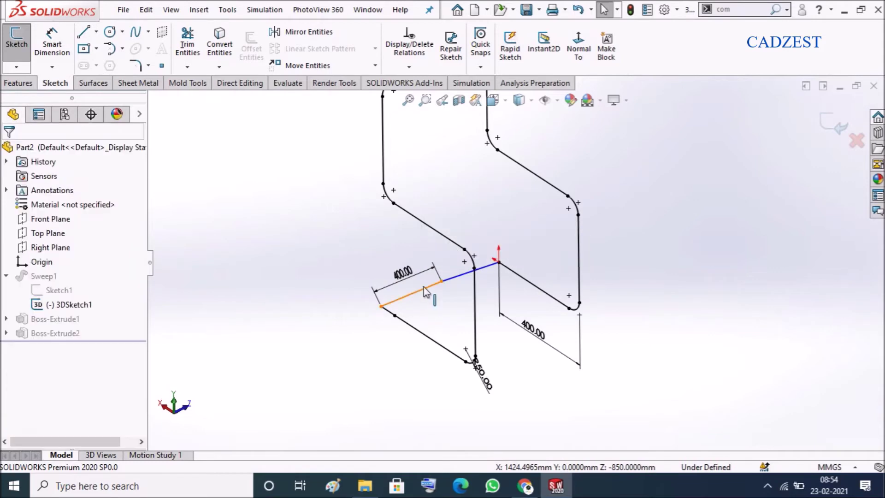
Step: Delete the 400 mm line from the 3D sketch
left_click(460, 275)
key("Escape")
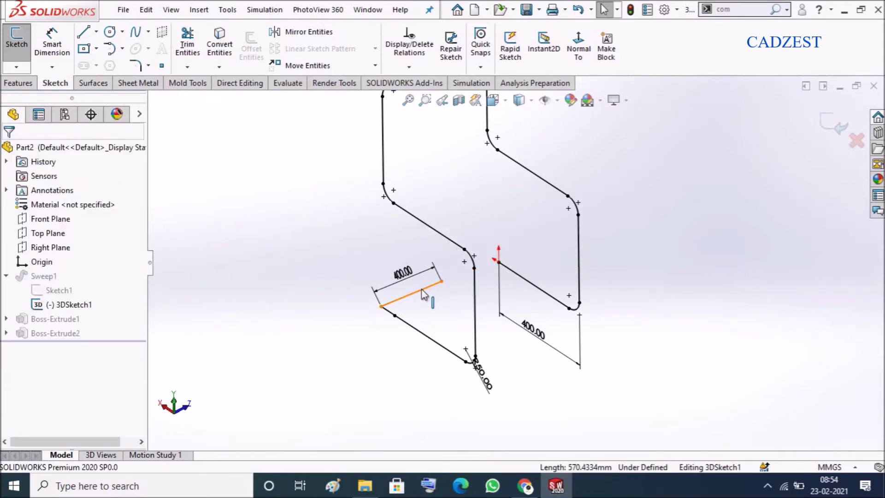
left_click(432, 285)
key("Delete")
left_click(379, 249)
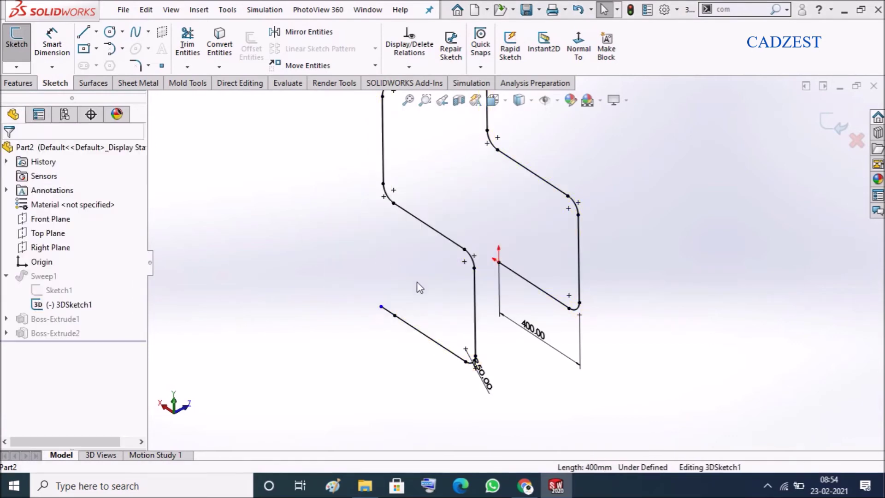
scroll(456, 309, "down", 3)
Step: Redraw connecting lines from the foot rail's free end, via a corner point, to the other rail's end
left_click(83, 32)
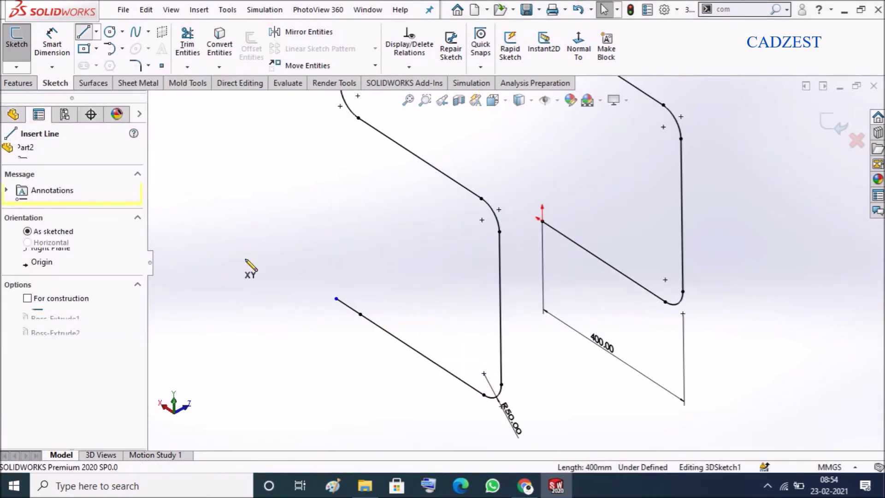
left_click(336, 298)
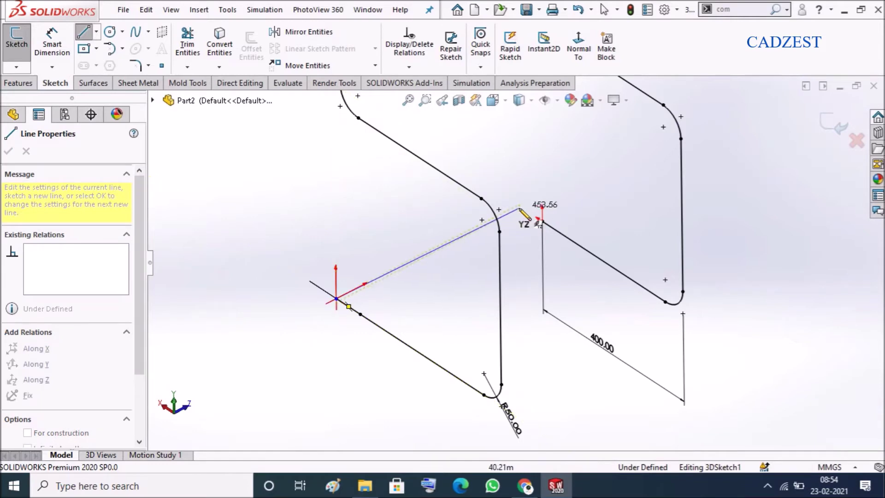
middle_click_drag(516, 233, 523, 243)
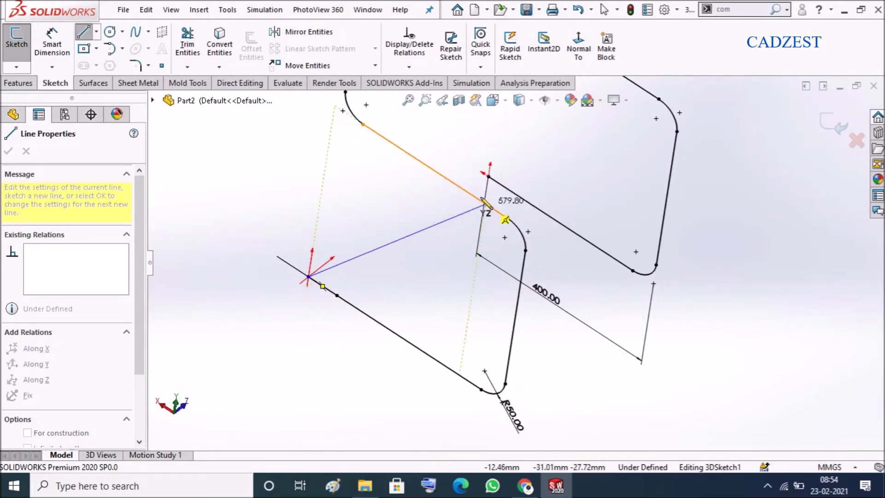
left_click(465, 160)
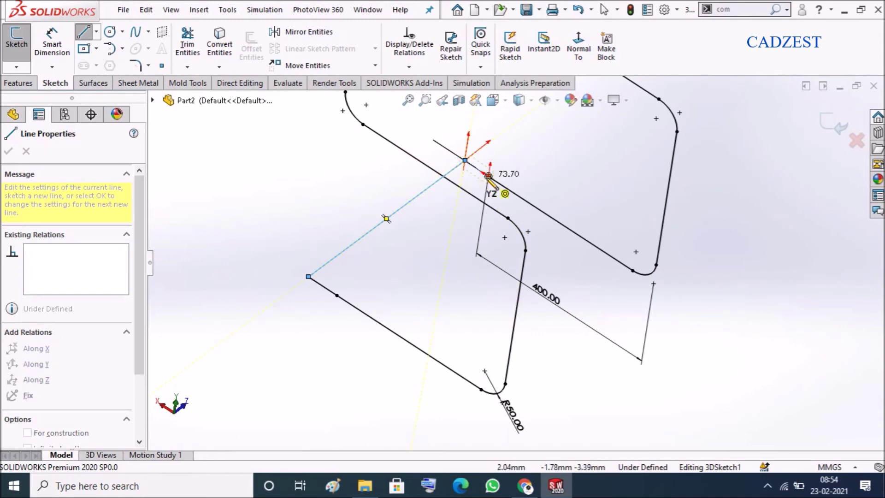
left_click(488, 176)
key("Escape")
scroll(481, 177, "down", 3)
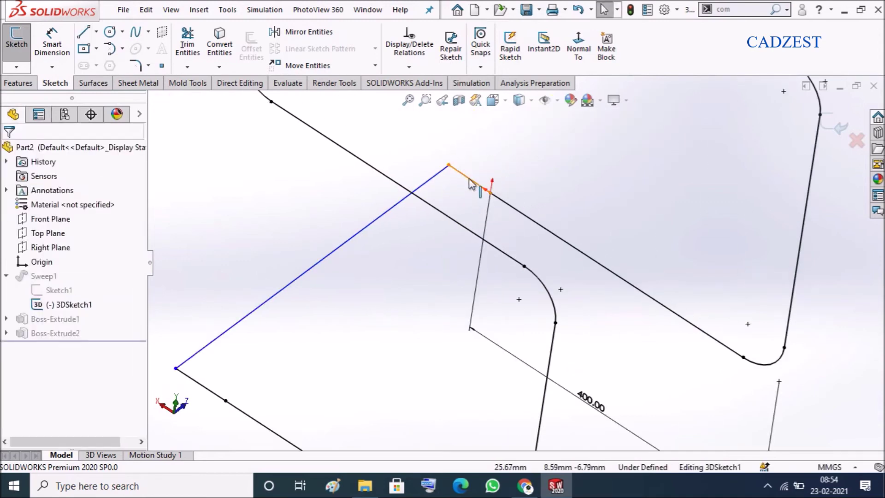
Step: Constrain the short connecting segment along X and slide the long line's endpoint along the lower rail
left_click(469, 179)
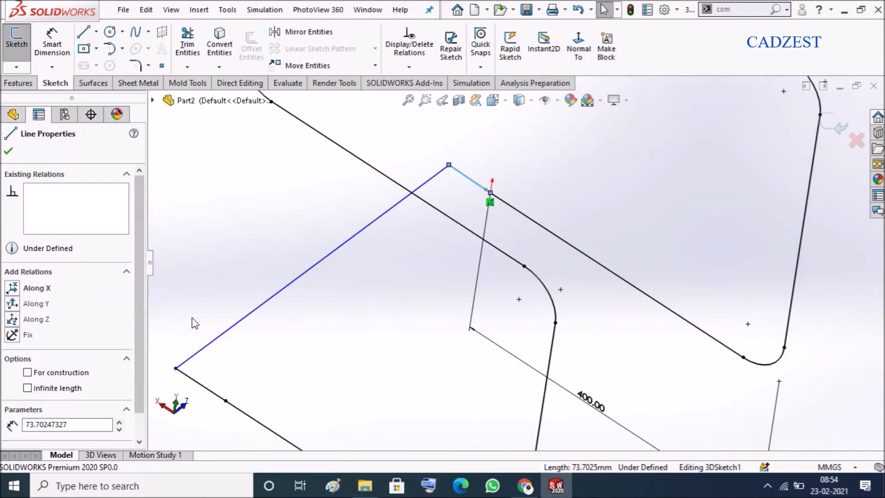
left_click(13, 288)
left_click(182, 300)
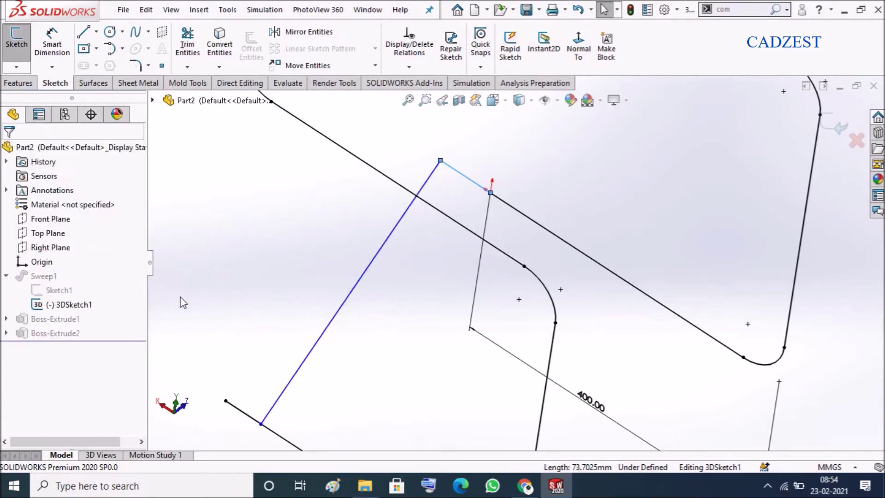
left_click_drag(262, 426, 190, 348)
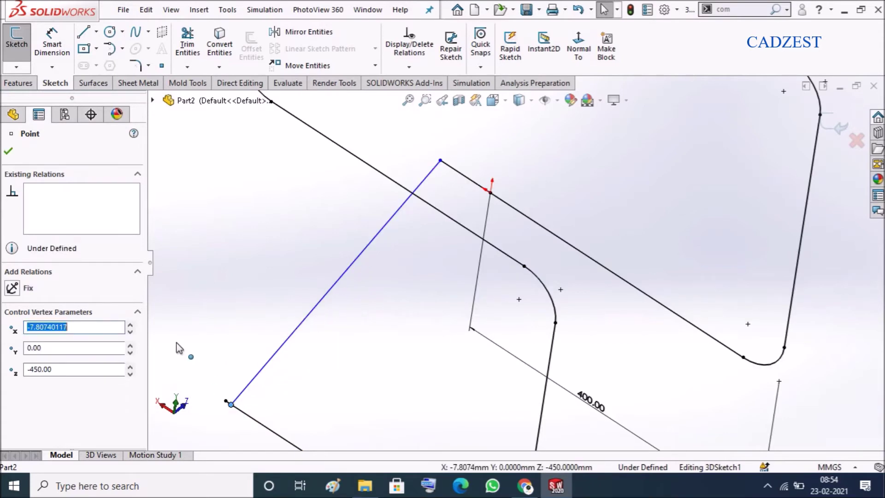
left_click(338, 401)
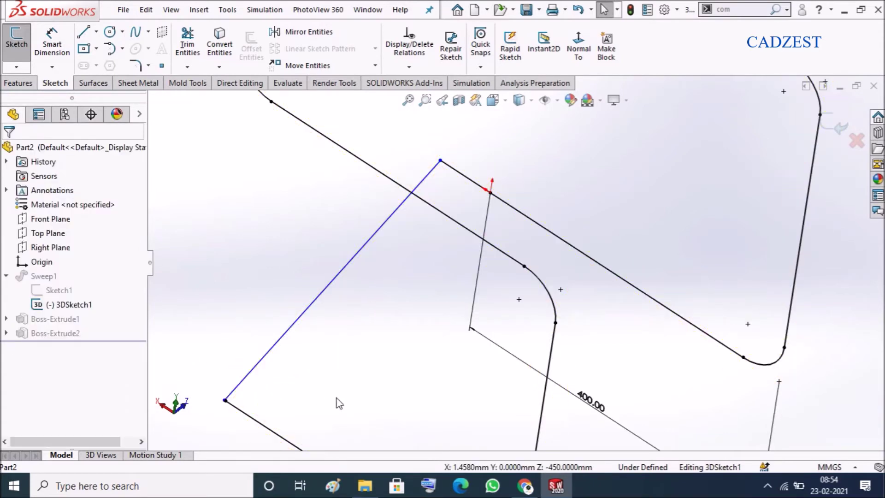
Step: Constrain the long new line along Z and finish it as the 450 mm seat line
left_click(288, 331)
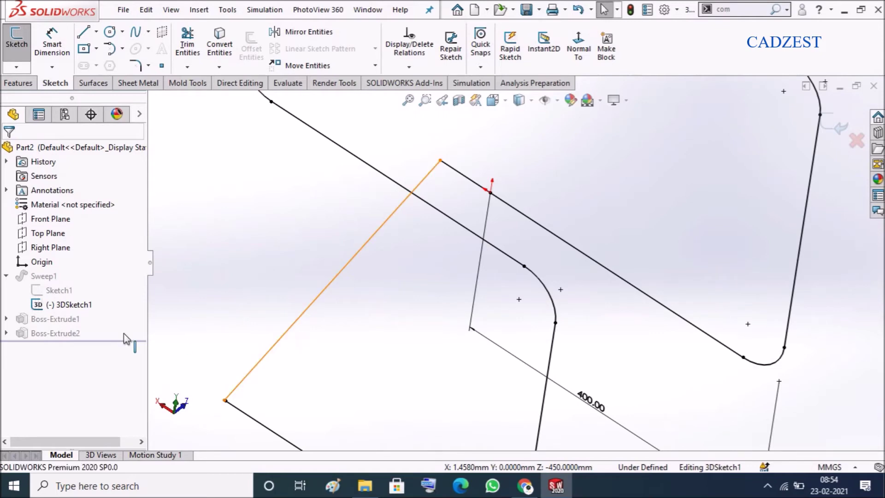
left_click(12, 319)
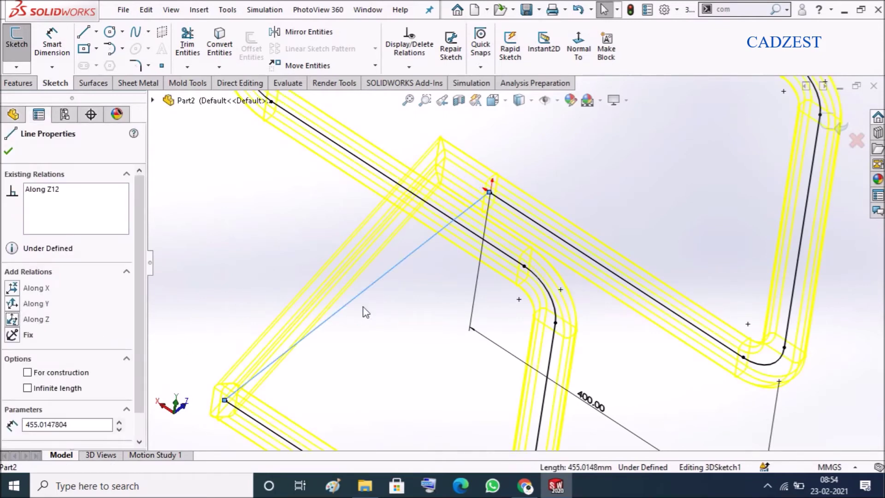
left_click(405, 314)
mouse_move(384, 291)
left_mouse_down()
mouse_move(319, 253)
mouse_move(347, 273)
left_mouse_up()
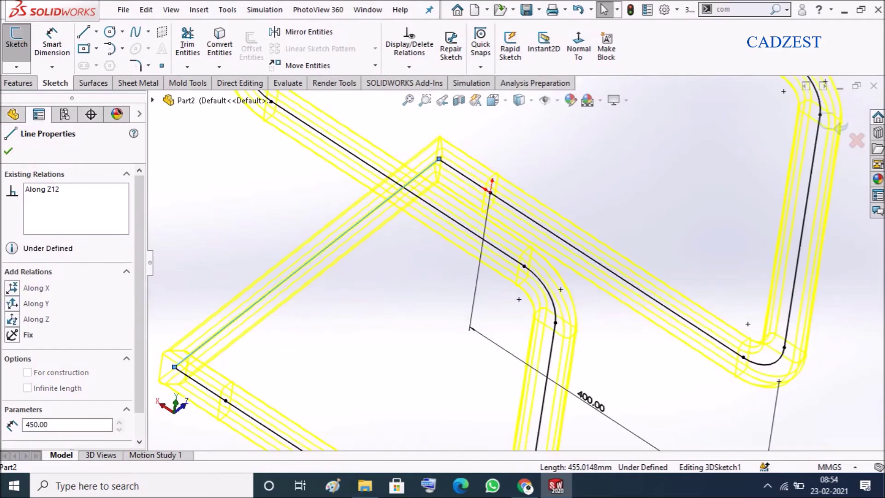
scroll(346, 272, "down", 3)
left_click(443, 325)
scroll(444, 325, "down", 2)
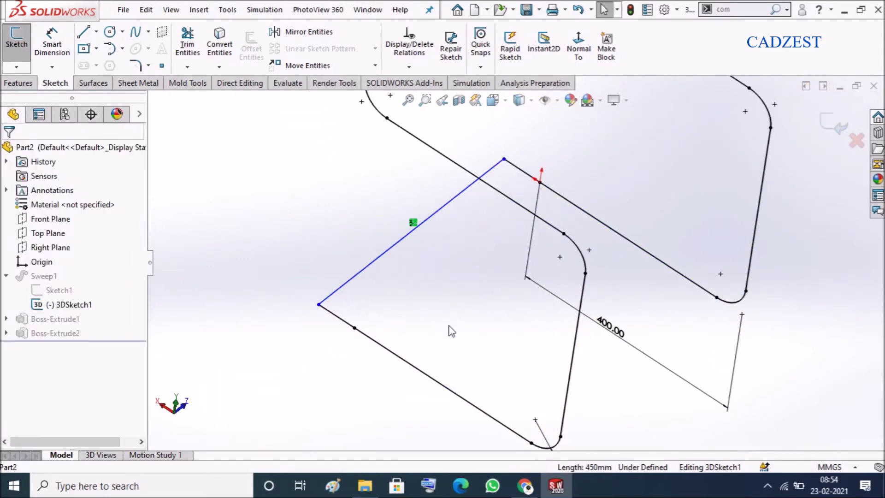
scroll(454, 331, "up", 4)
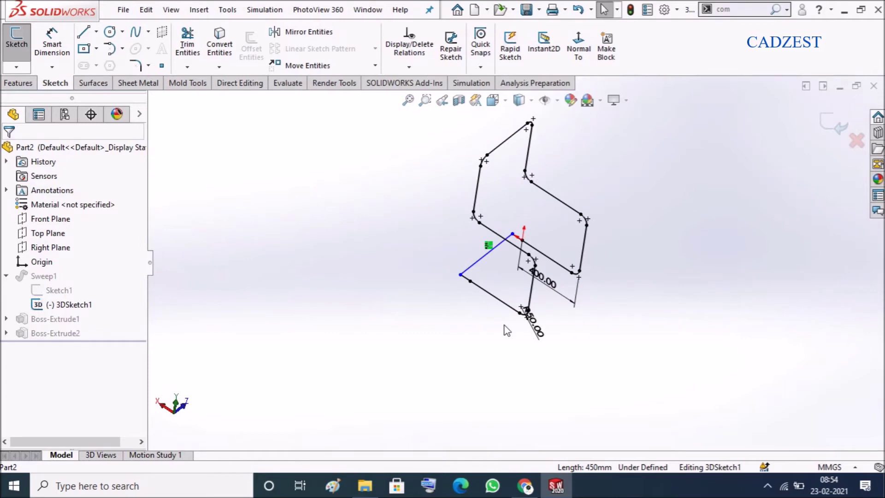
scroll(506, 326, "down", 2)
scroll(498, 301, "down", 3)
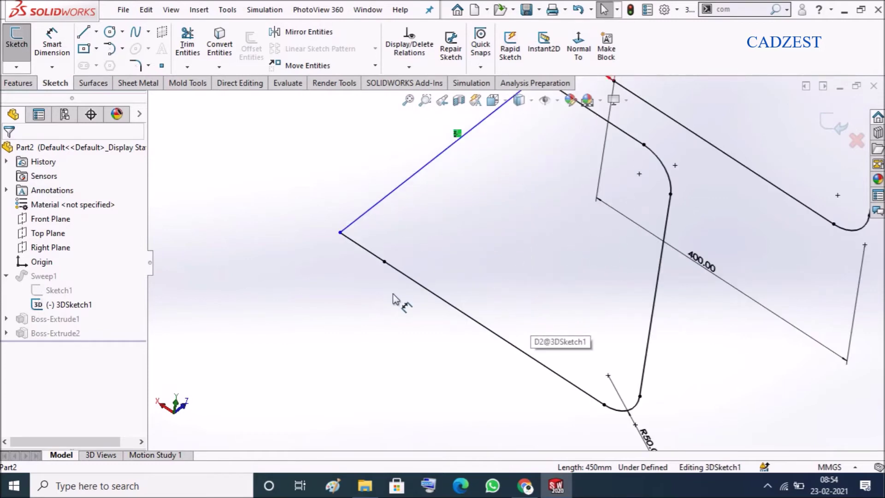
Step: Dimension the short end line to 50 mm
right_click_drag(363, 249, 366, 211)
left_click(361, 251)
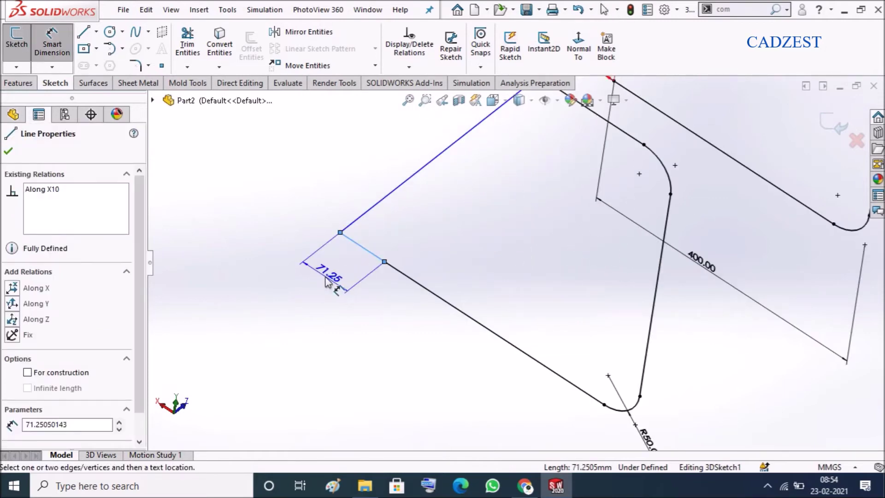
left_click(327, 281)
type("50")
key("Return")
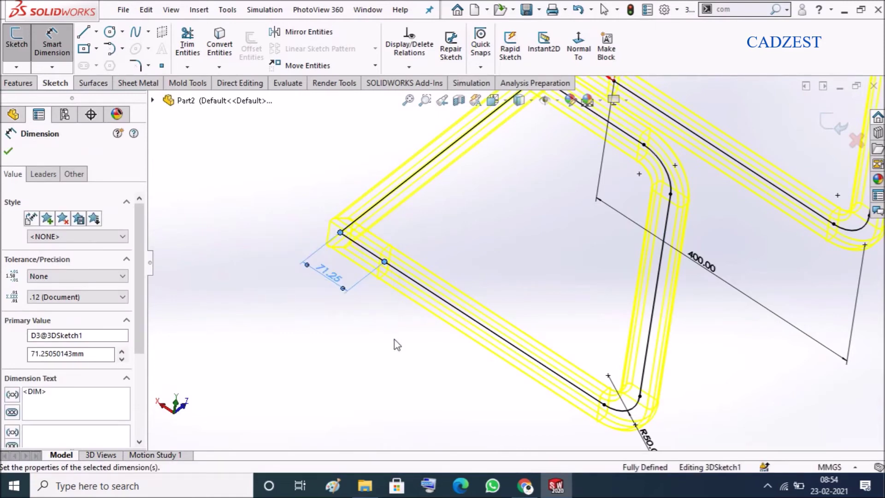
key("Escape")
key("Escape")
scroll(408, 240, "down", 3)
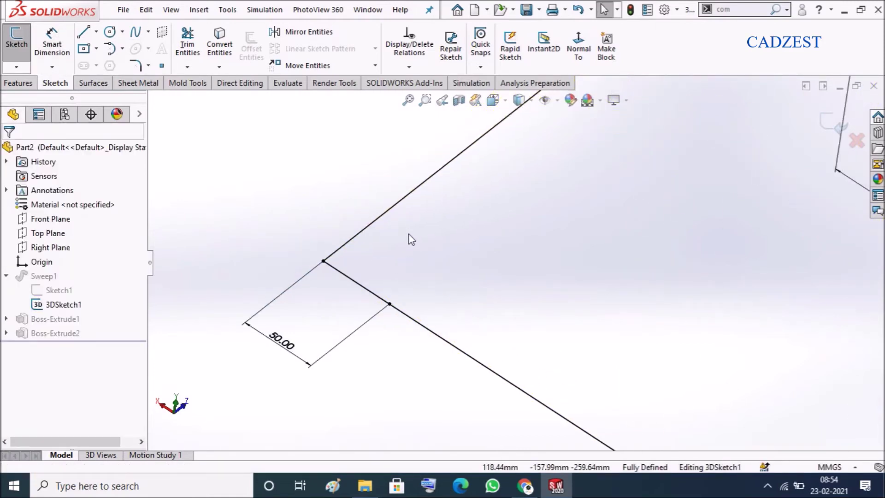
Step: Set the sketch fillet radius to 50 mm and round the corner between the lower and upper lines
left_click(135, 66)
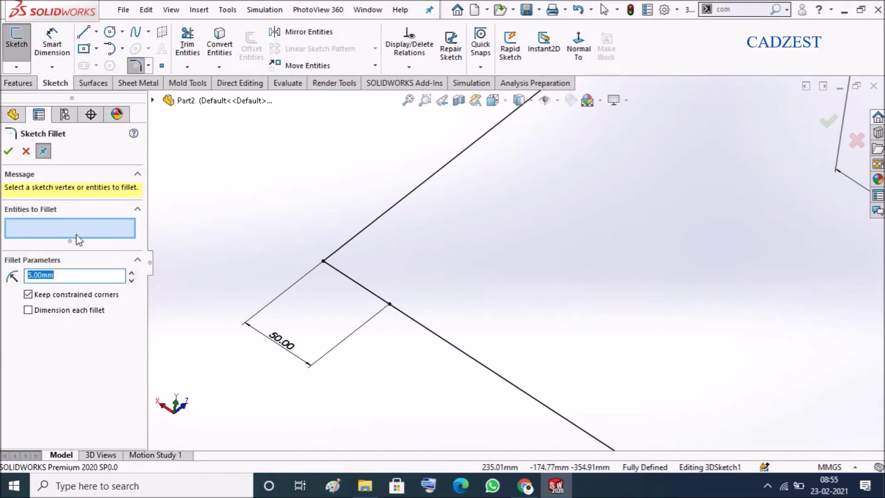
type("50")
key("Return")
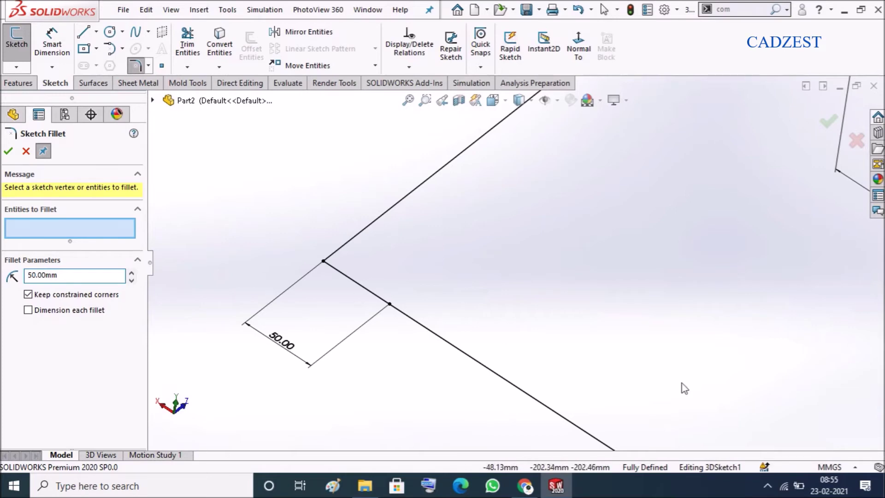
left_click(767, 485)
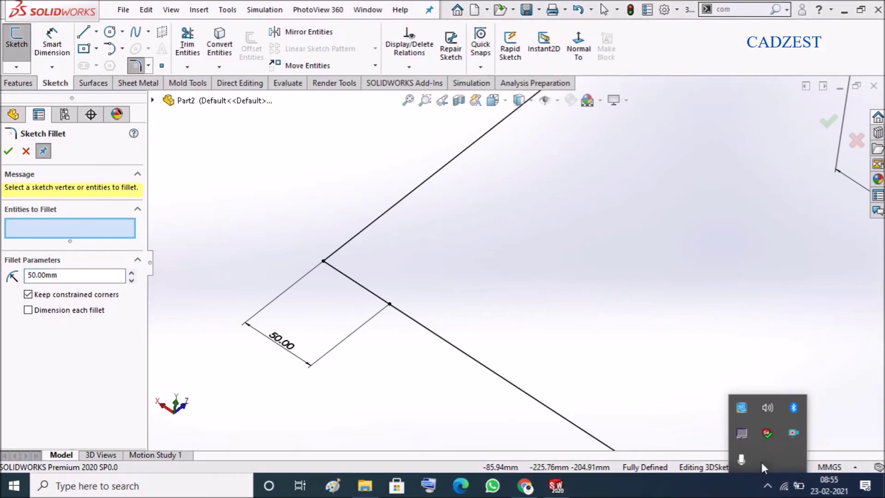
right_click(793, 432)
left_click(647, 308)
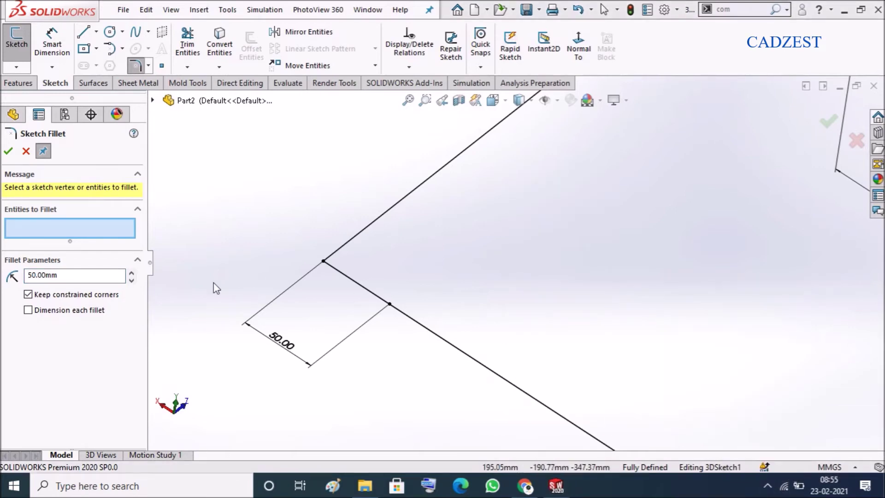
left_click(414, 318)
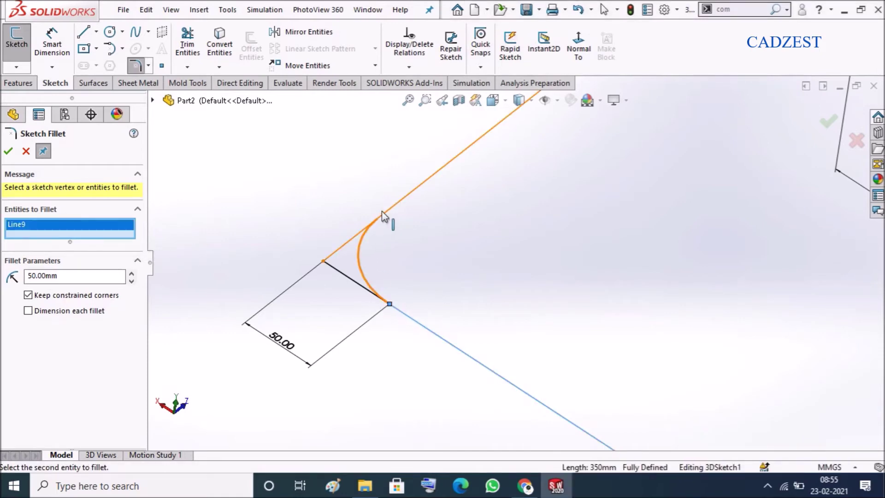
left_click(391, 212)
left_click(472, 252)
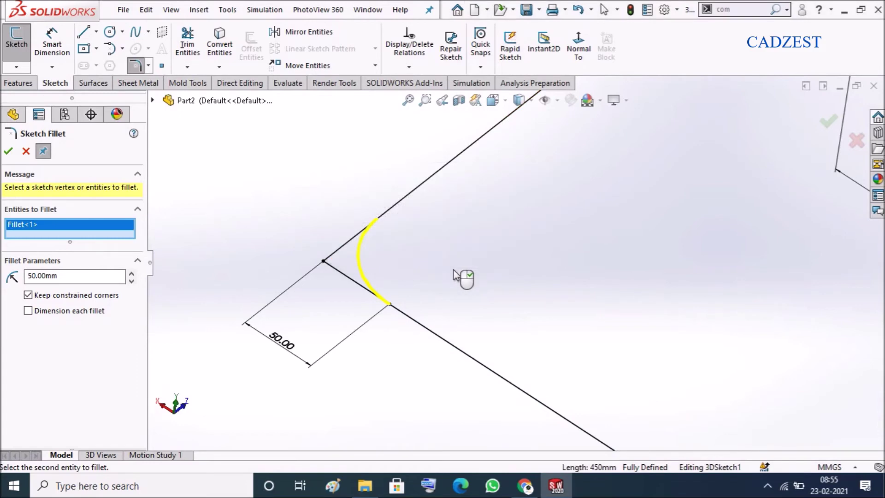
Step: Round the corner between the long seat line and the crossing line with the same R50 fillet
scroll(726, 110, "down", 3)
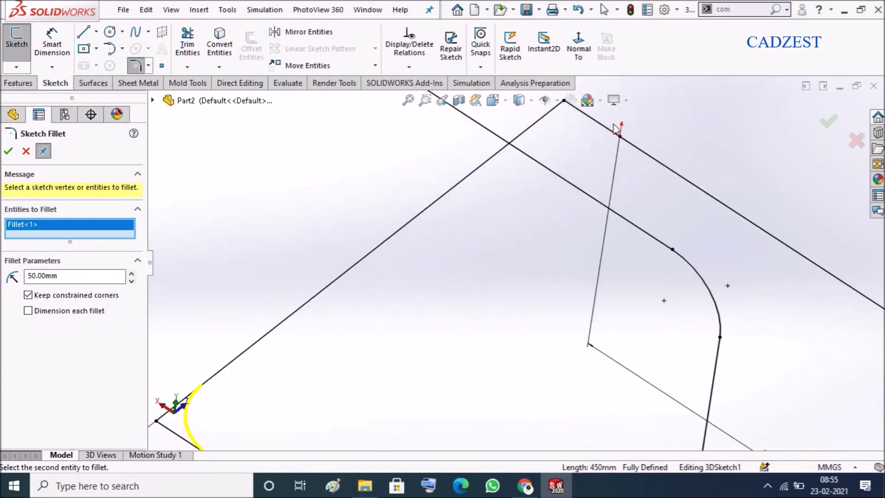
left_click(537, 122)
left_click(637, 151)
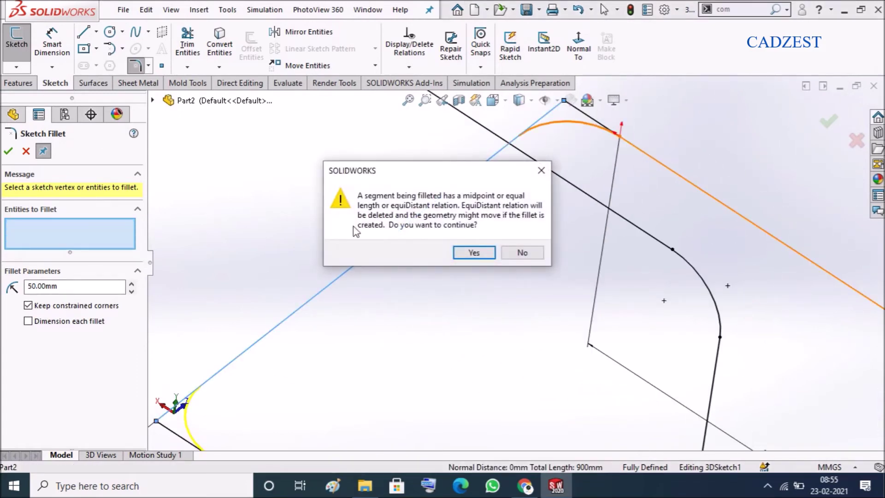
left_click(475, 253)
left_click(9, 151)
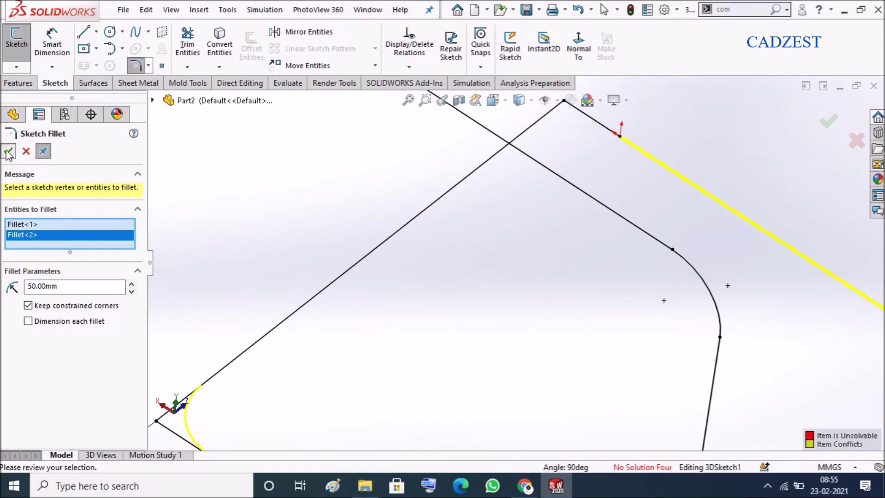
Step: Delete the leftover stub lines at the top and lower-left fillets
scroll(489, 249, "up", 2)
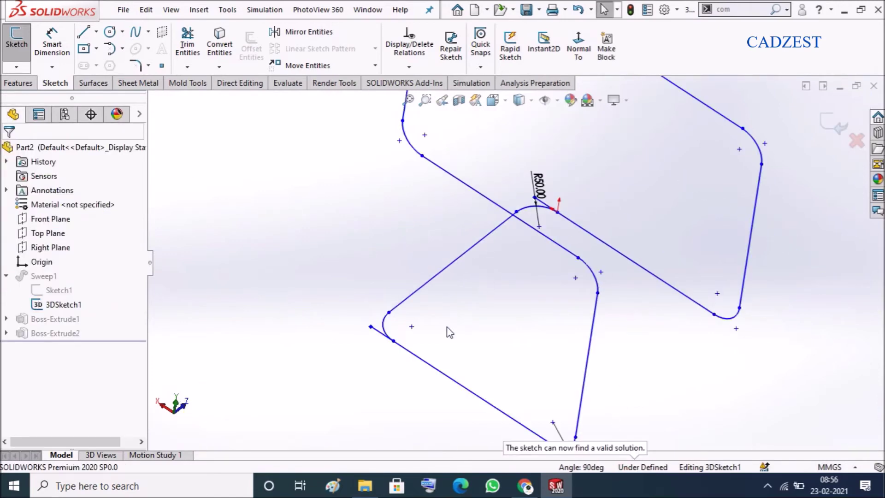
scroll(553, 225, "down", 3)
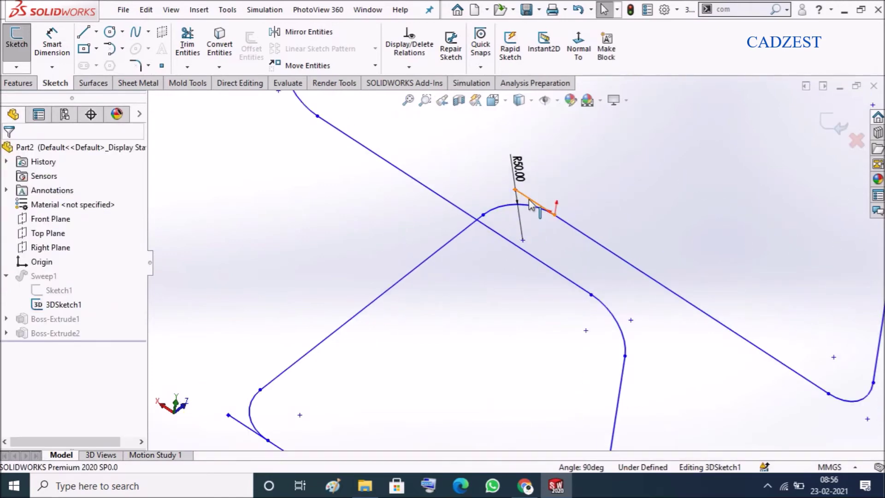
left_click(530, 203)
key("Delete")
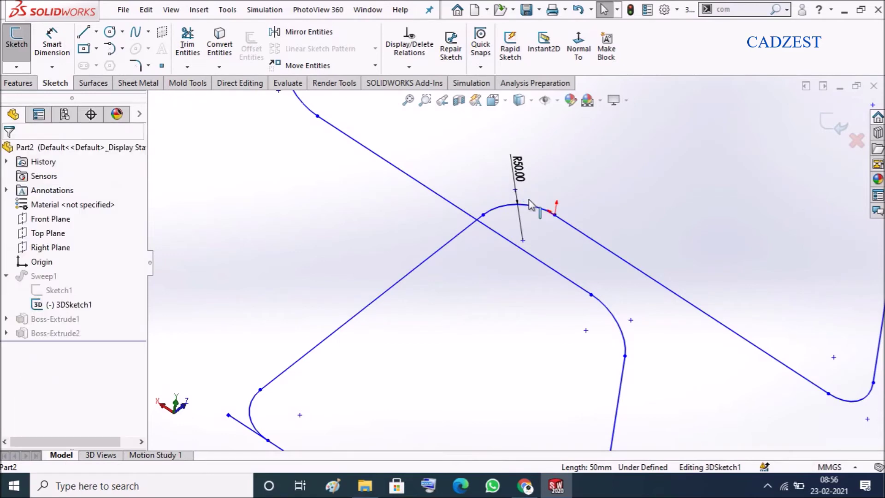
left_click(240, 428)
key("Delete")
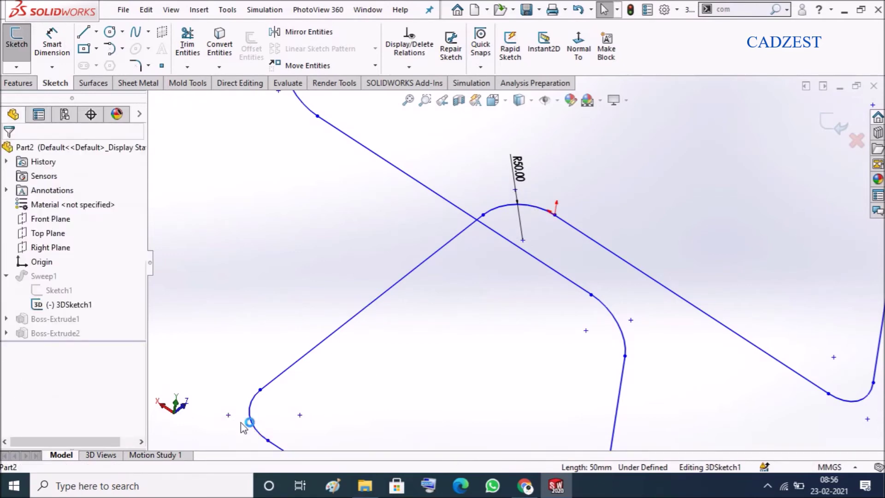
scroll(360, 293, "up", 5)
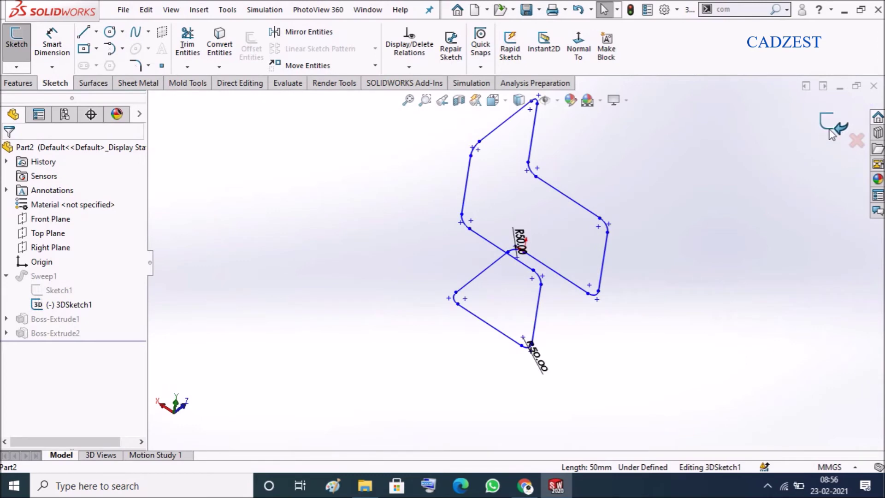
Step: Exit the 3D sketch so Sweep1 rebuilds, then orbit and zoom to inspect the closed base loop
key("ctrl+b")
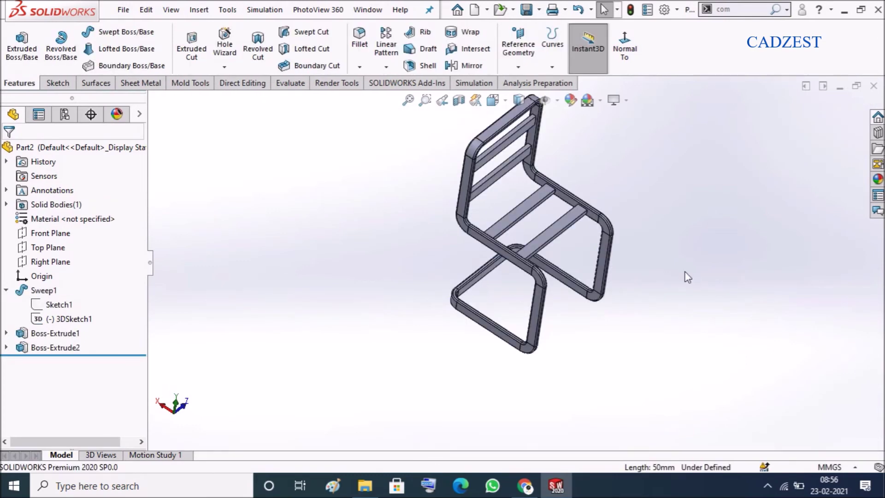
mouse_move(622, 278)
middle_mouse_down()
mouse_move(634, 176)
mouse_move(638, 253)
mouse_move(620, 298)
mouse_move(620, 277)
middle_mouse_up()
scroll(565, 300, "down", 3)
scroll(610, 337, "down", 2)
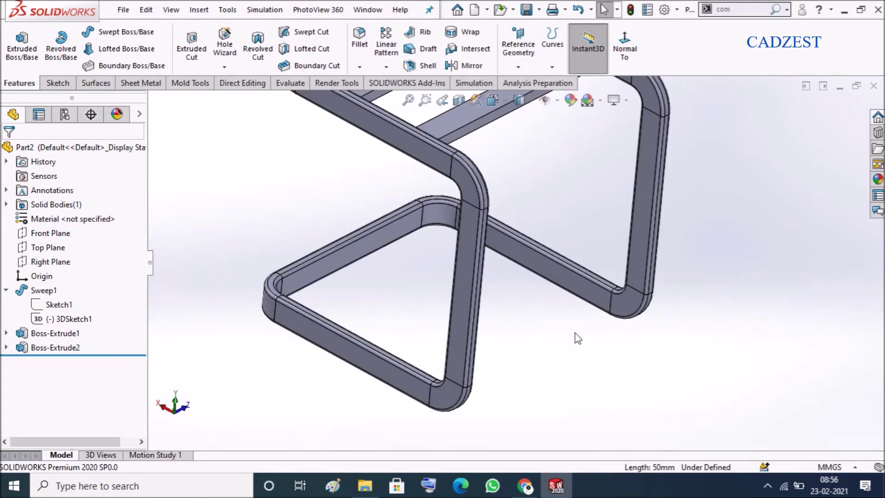
scroll(540, 313, "up", 3)
mouse_move(539, 312)
middle_mouse_down()
mouse_move(520, 322)
mouse_move(529, 314)
middle_mouse_up()
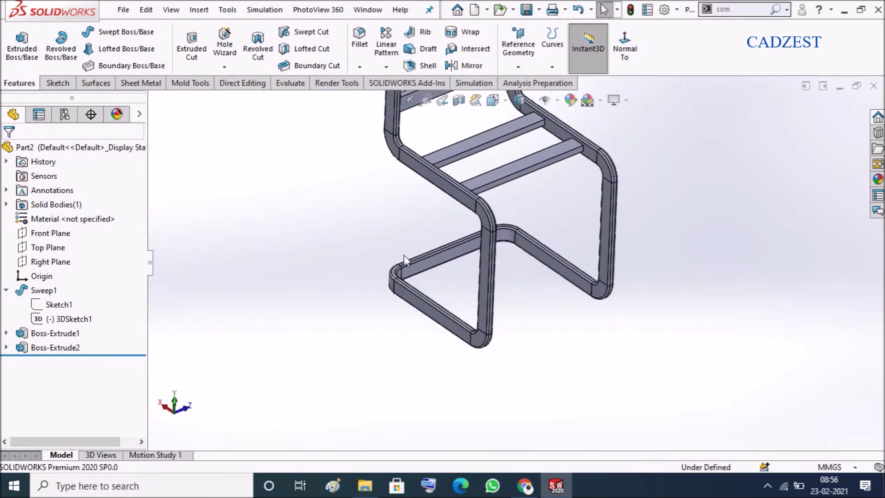
scroll(449, 281, "down", 2)
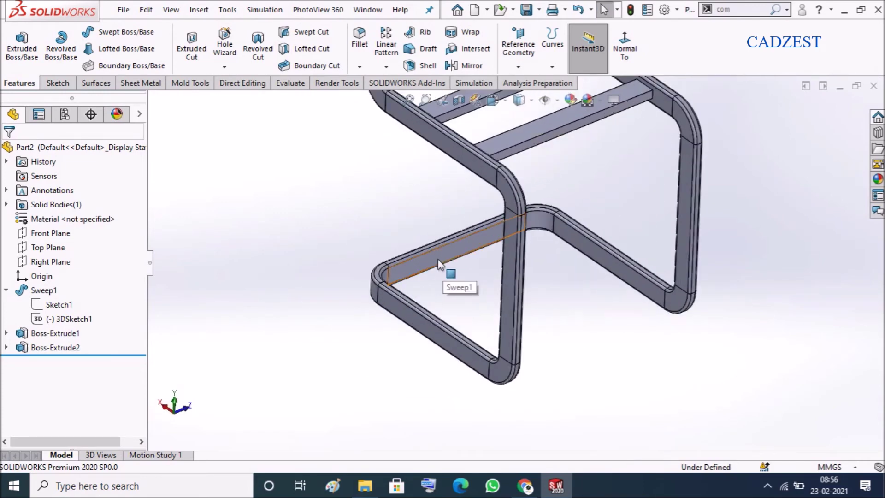
scroll(440, 265, "up", 5)
middle_click_drag(618, 357, 580, 217)
scroll(579, 218, "down", 3)
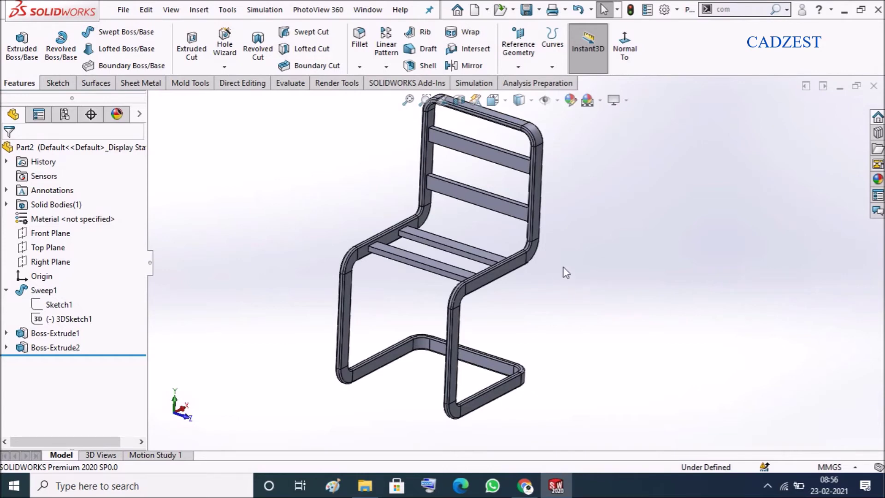
scroll(426, 235, "down", 3)
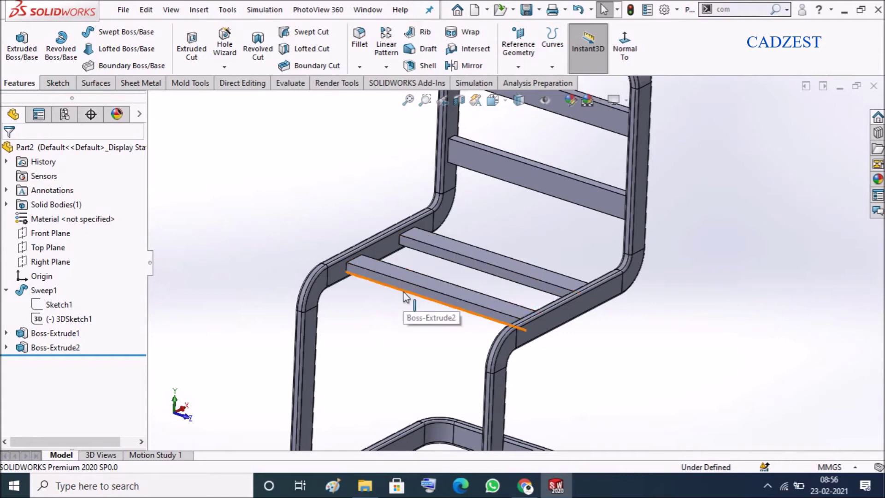
scroll(403, 296, "down", 3)
scroll(358, 275, "down", 3)
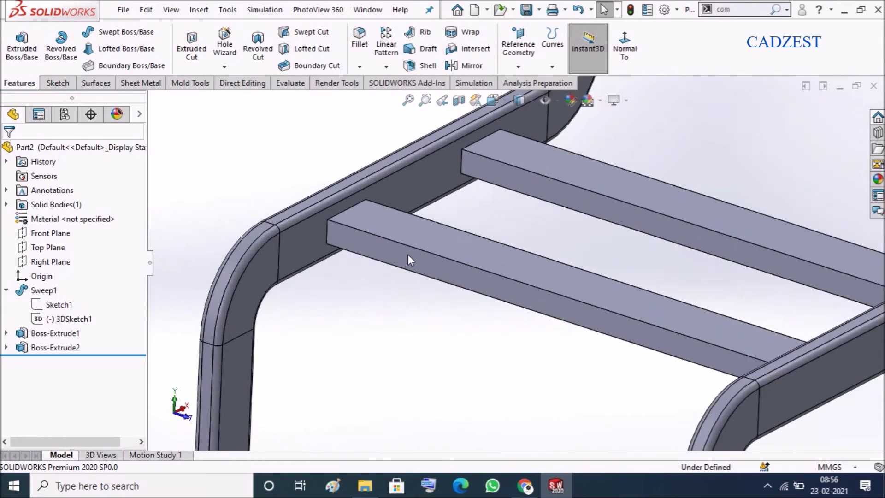
Step: Start a new sketch on the front seat slat face and view it face-on
right_click(403, 262)
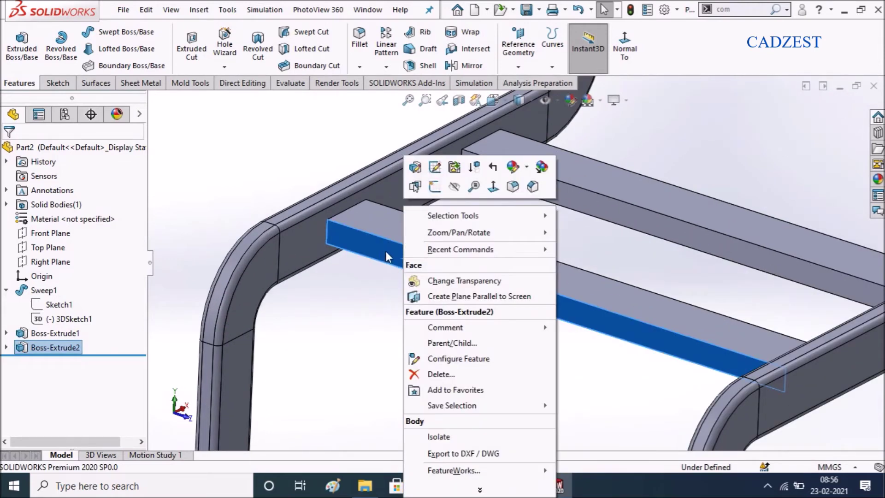
left_click(434, 186)
left_click(579, 51)
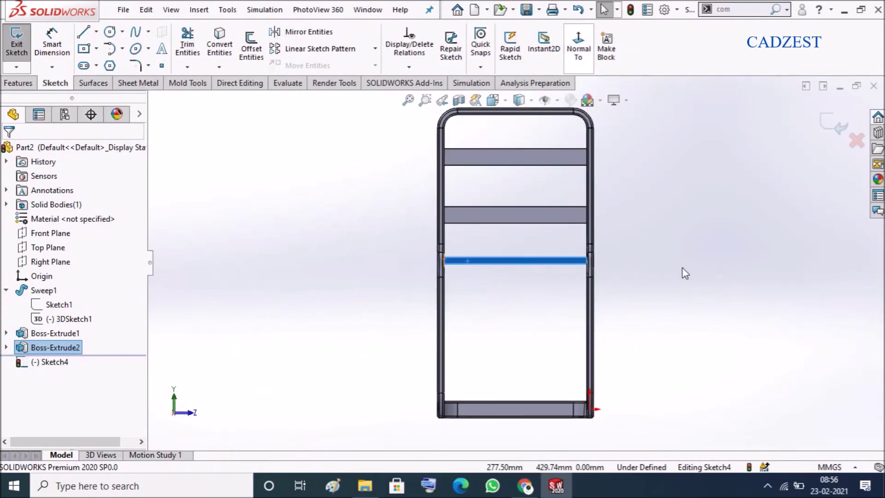
left_click(682, 268)
Step: Project the left post's top edge into the sketch with Convert Entities
scroll(507, 293, "down", 3)
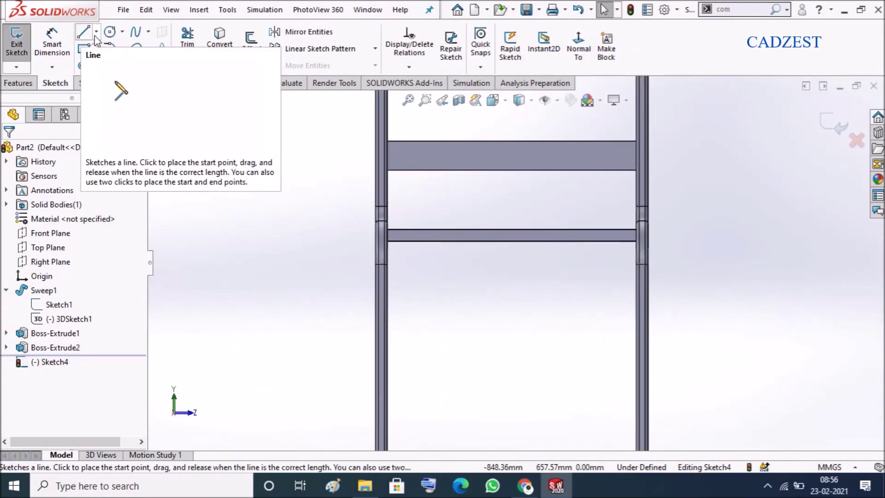
scroll(405, 216, "down", 5)
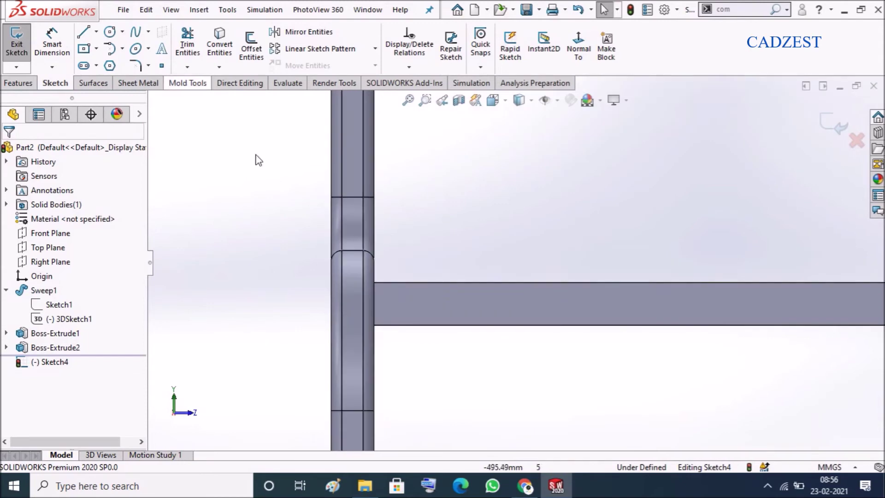
left_click(356, 252)
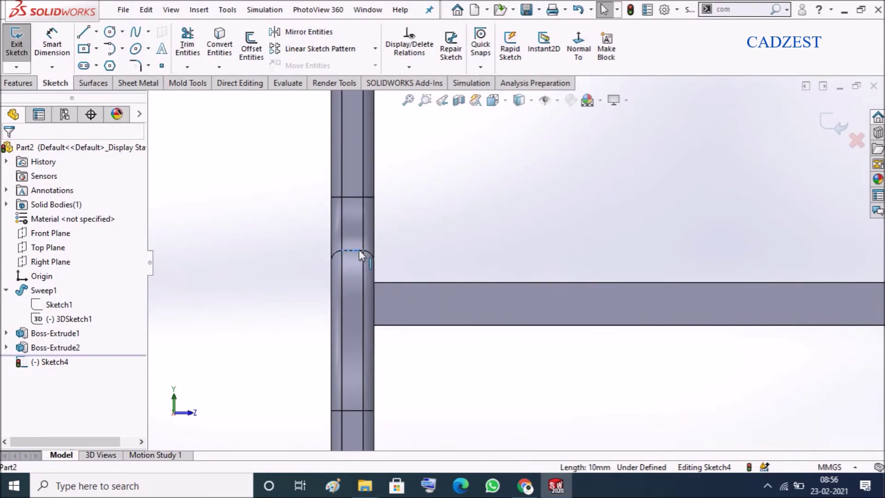
left_click(220, 42)
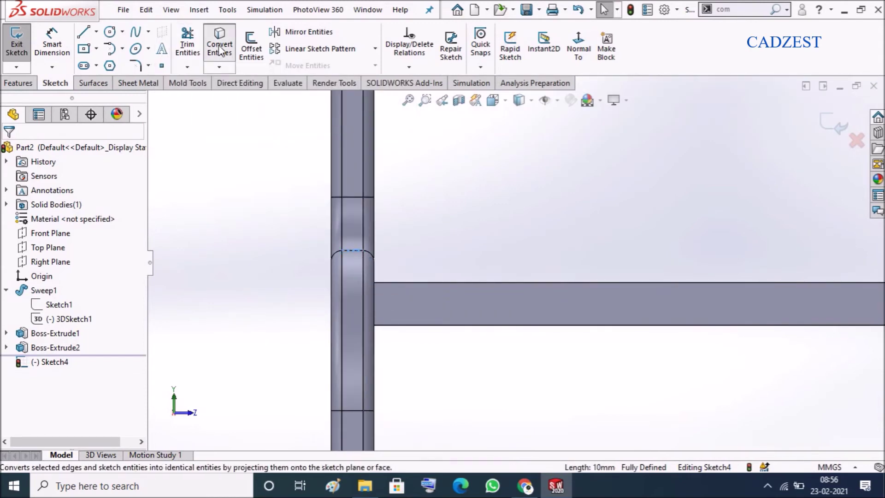
scroll(278, 228, "up", 5)
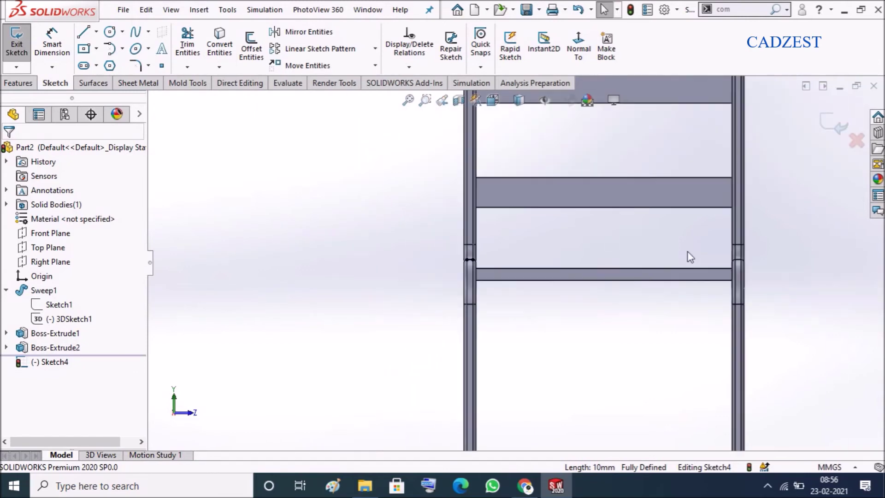
Step: Convert the right post's top edge and the 430 mm lower bar's top edge into sketch lines
scroll(726, 278, "down", 5)
scroll(728, 283, "down", 1)
left_click(656, 277)
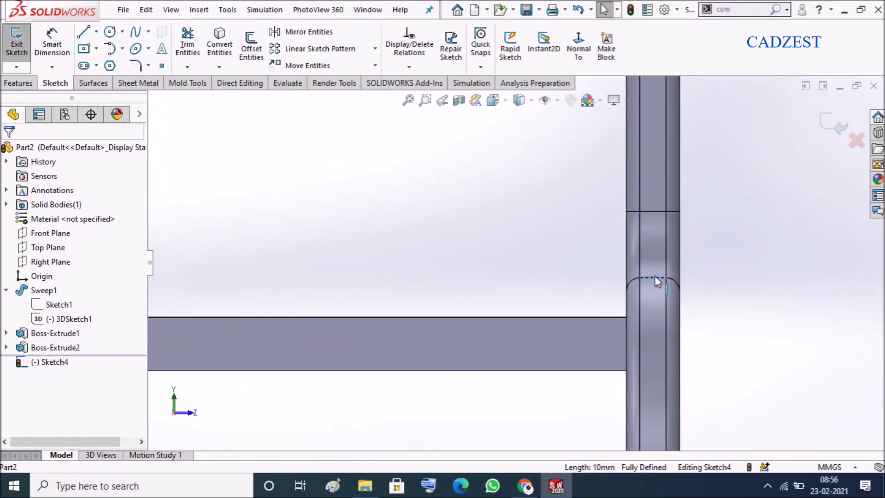
scroll(577, 304, "up", 5)
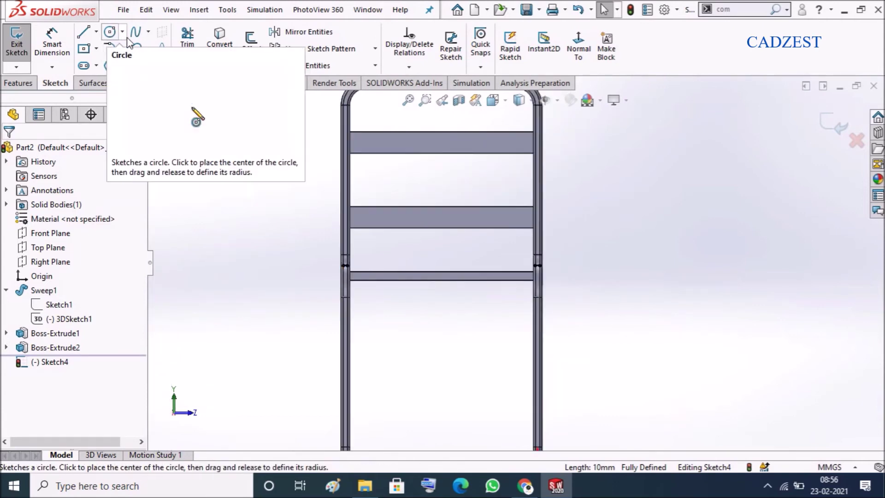
scroll(424, 261, "down", 3)
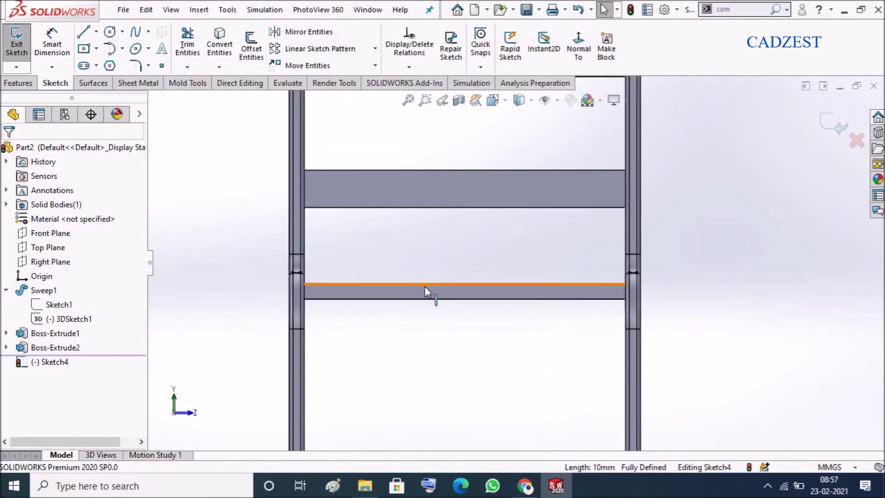
left_click(423, 286)
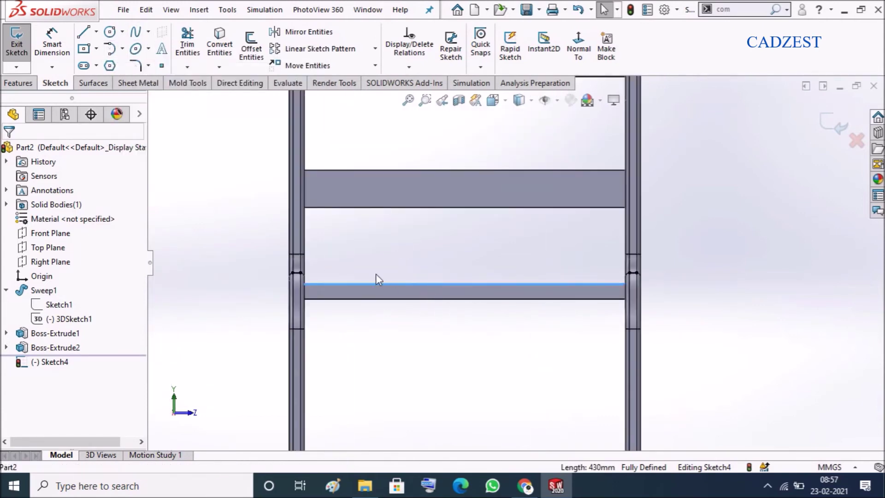
left_click(219, 47)
scroll(407, 270, "down", 2)
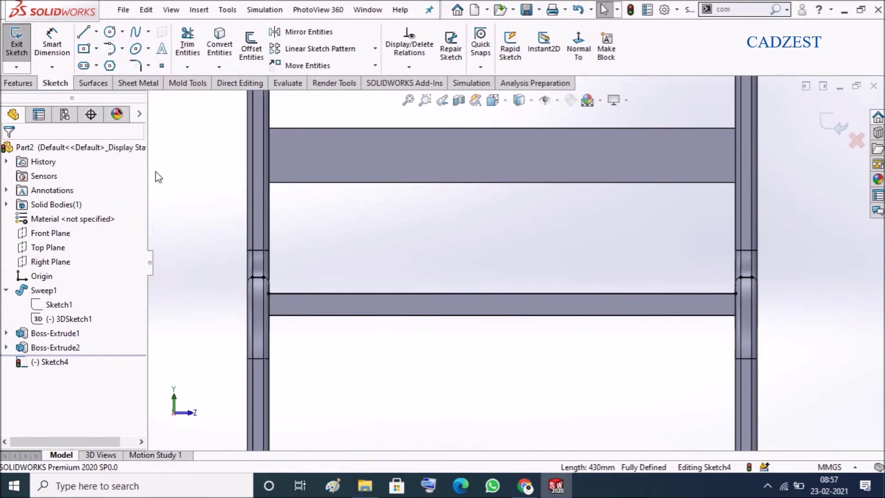
left_click(122, 31)
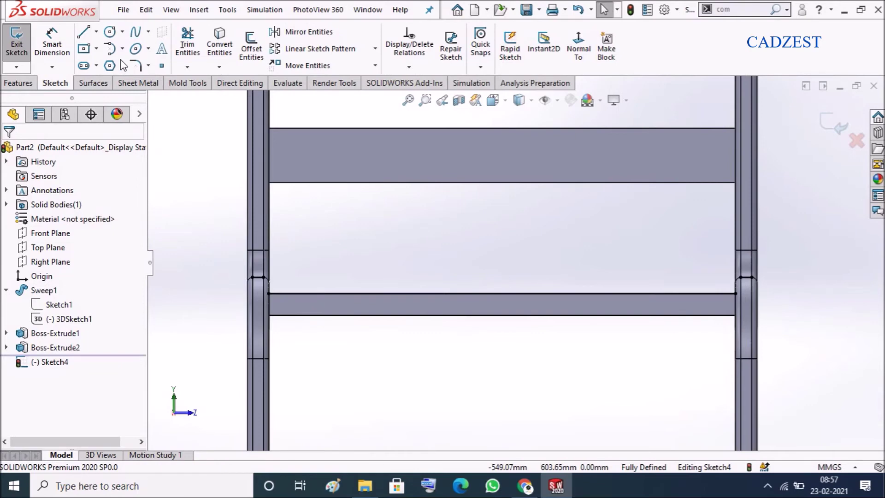
Step: Draw a 3 Point Arc from the left post's edge end down onto the bar line
left_click(123, 50)
left_click(138, 97)
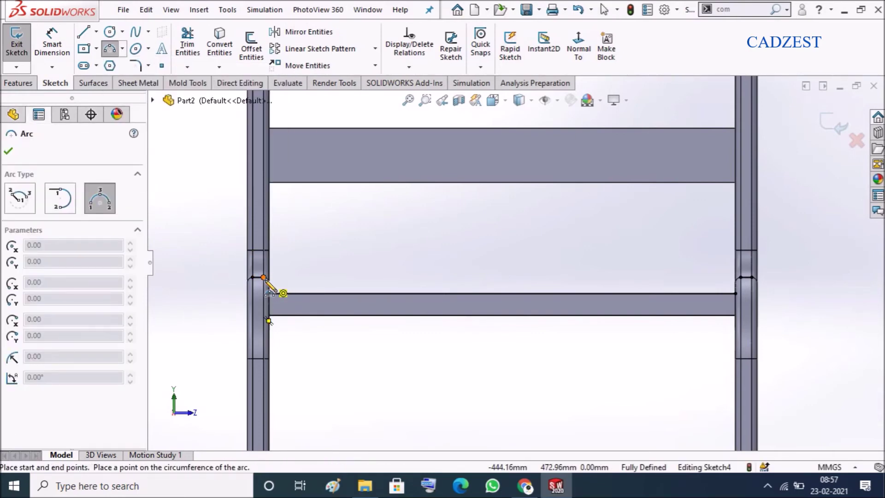
scroll(264, 278, "down", 2)
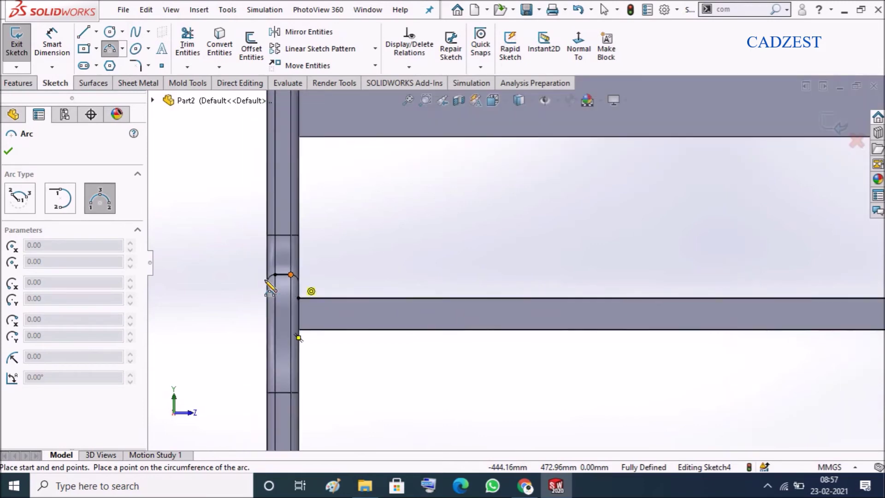
left_click(309, 272)
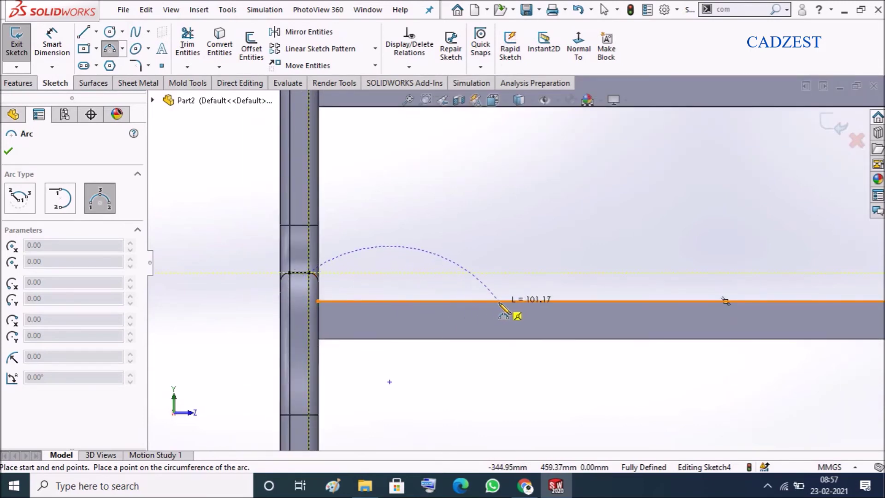
left_click(467, 302)
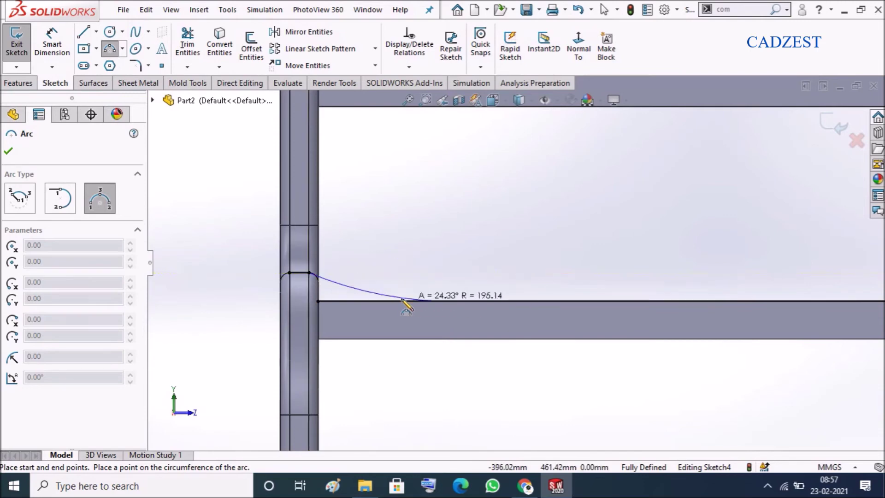
left_click(395, 297)
scroll(365, 303, "down", 2)
key("Escape")
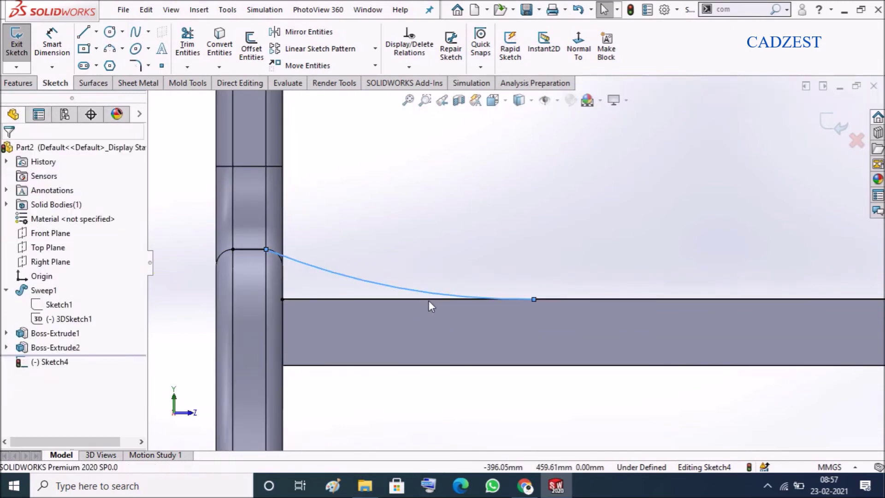
Step: Make the arc tangent to the bar line
left_click(525, 297)
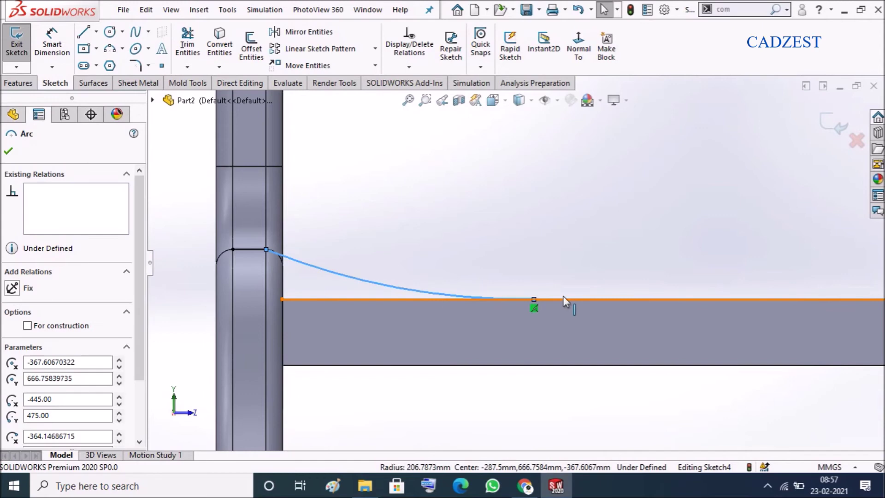
left_click(565, 298, "ctrl")
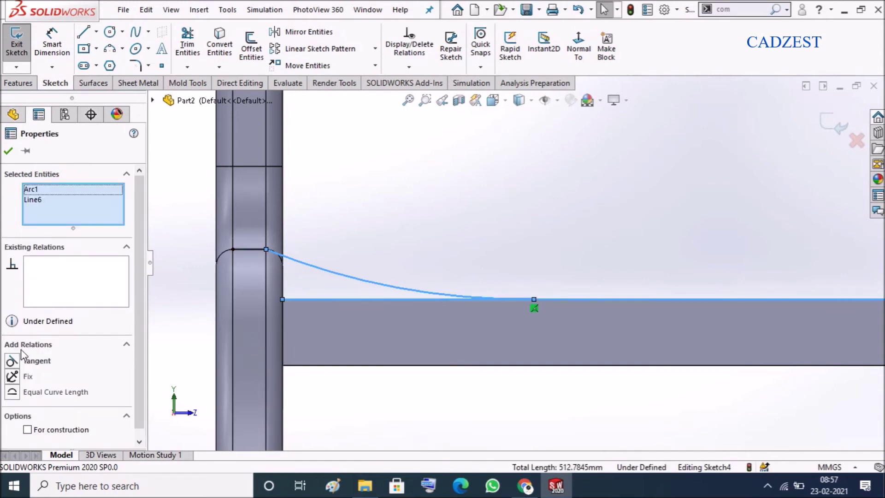
left_click(12, 362)
key("Escape")
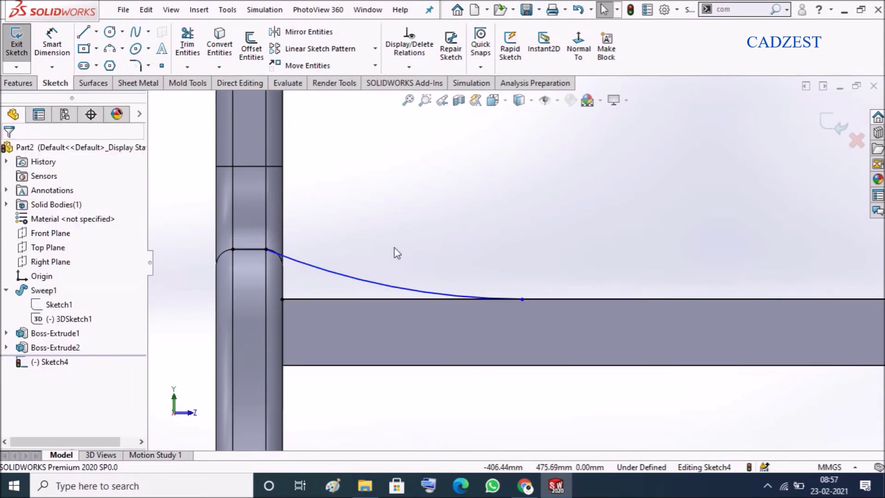
Step: Dimension the arc's radius to 200 mm
right_click_drag(394, 247, 392, 196)
left_click(355, 279)
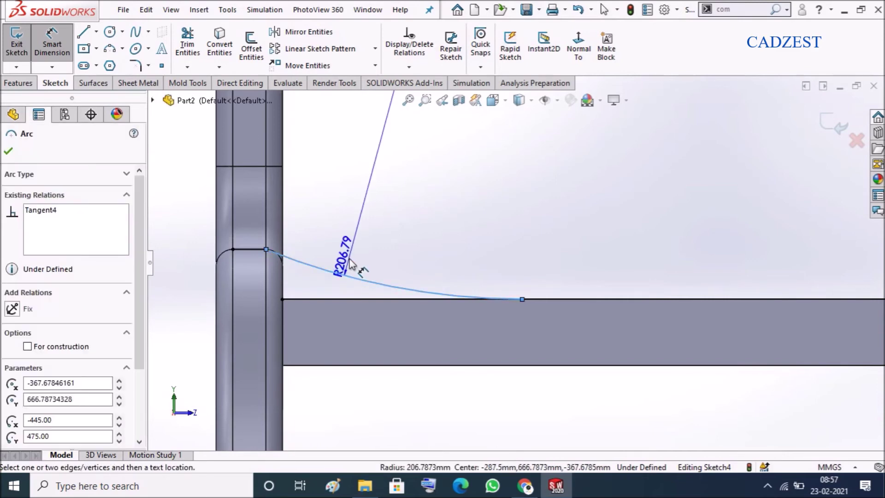
left_click(351, 262)
type("200")
key("Return")
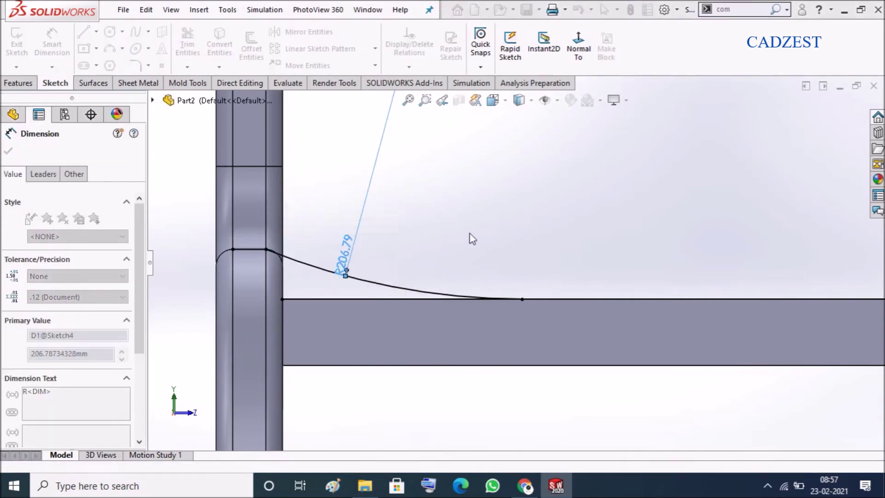
left_click(500, 231)
scroll(499, 233, "up", 5)
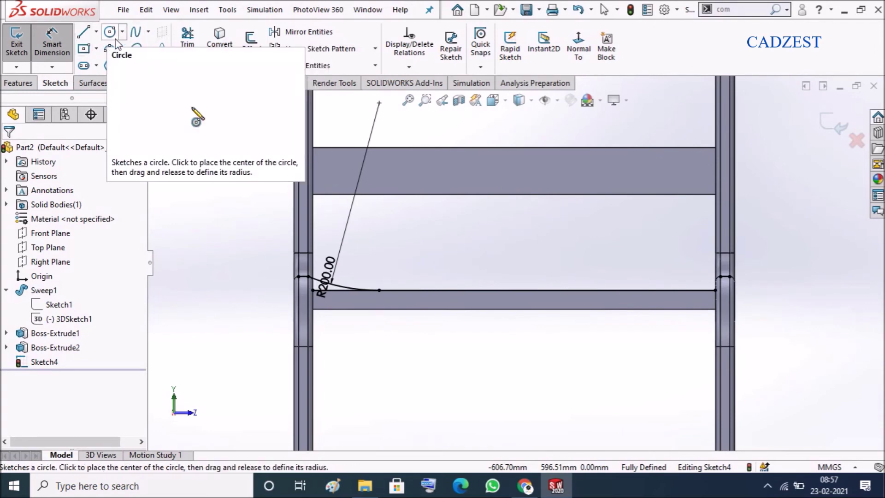
Step: Draw a vertical centerline upward from the bar line's midpoint
left_click(96, 31)
left_click(110, 64)
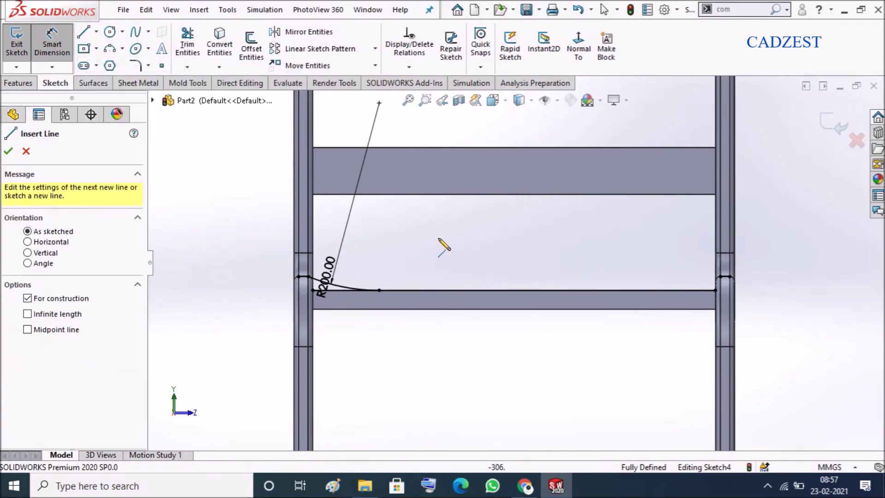
left_click(513, 290)
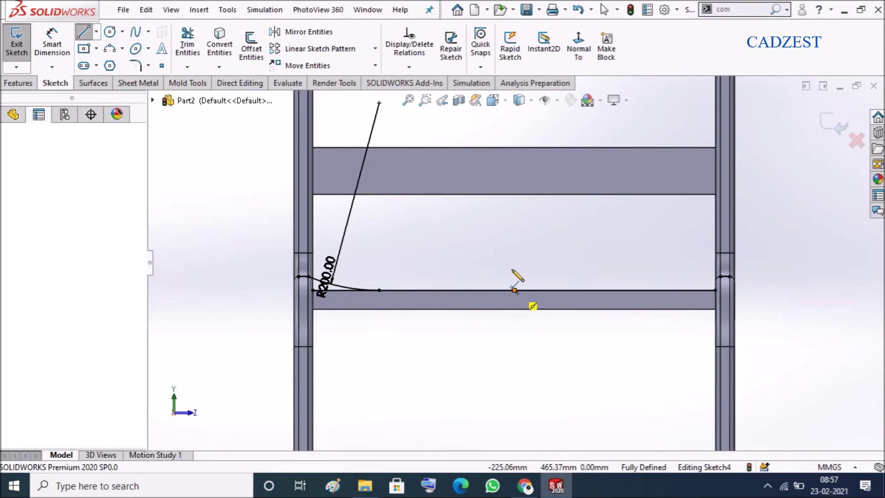
left_click(514, 253)
key("Escape")
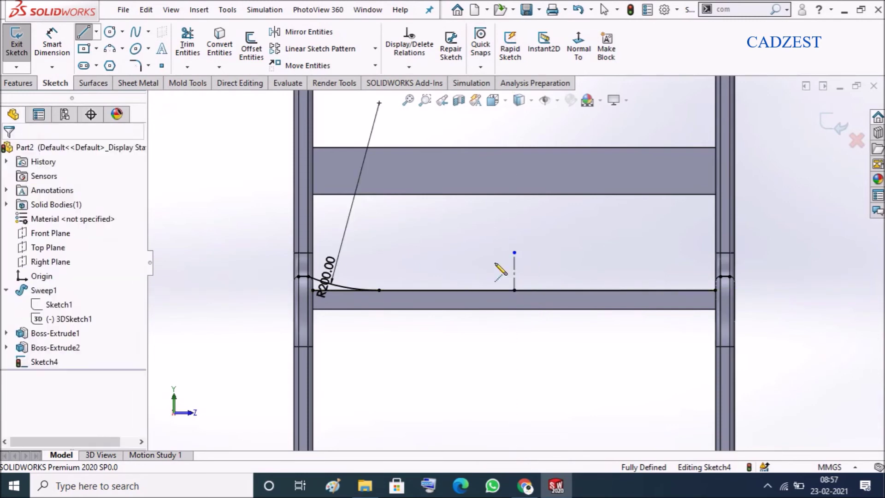
Step: Mirror the left R200 arc about the vertical centerline to the right side
left_click(339, 286)
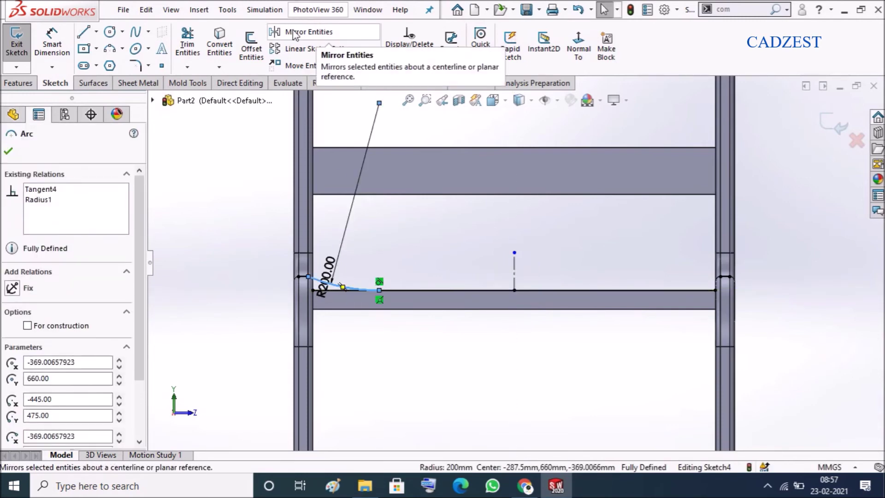
left_click(308, 32)
left_click(65, 318)
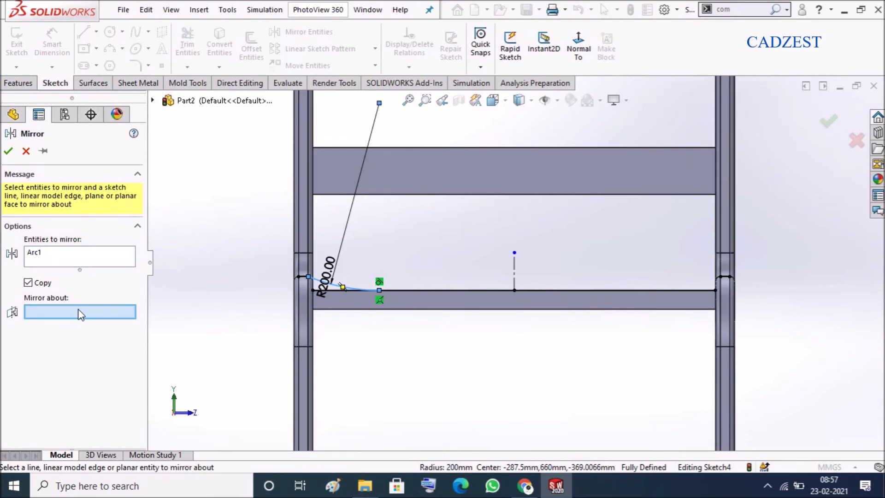
left_click(514, 274)
left_click(13, 155)
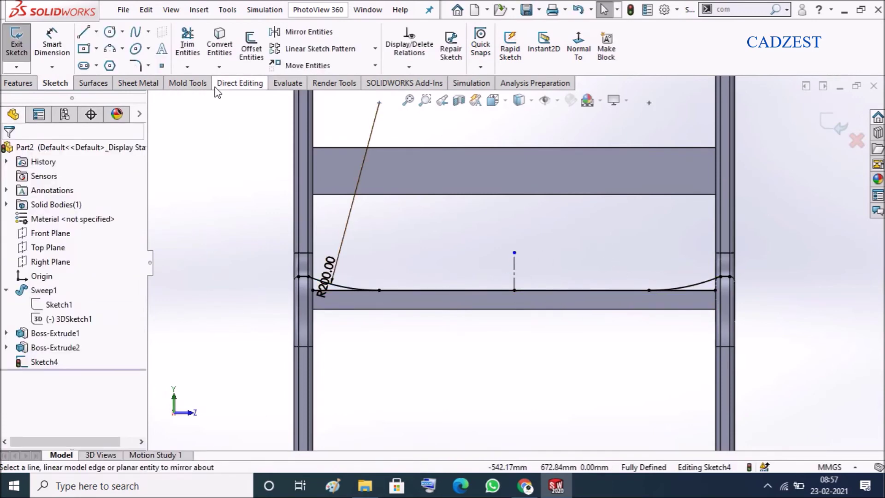
Step: Trim away the bar line segments under the left and right arcs
left_click(187, 43)
scroll(341, 331, "down", 4)
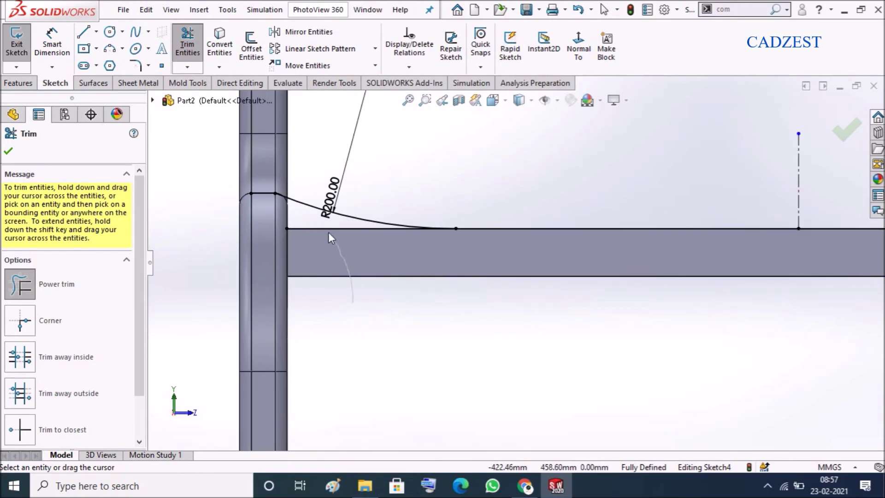
left_click_drag(329, 233, 320, 222)
scroll(507, 262, "up", 3)
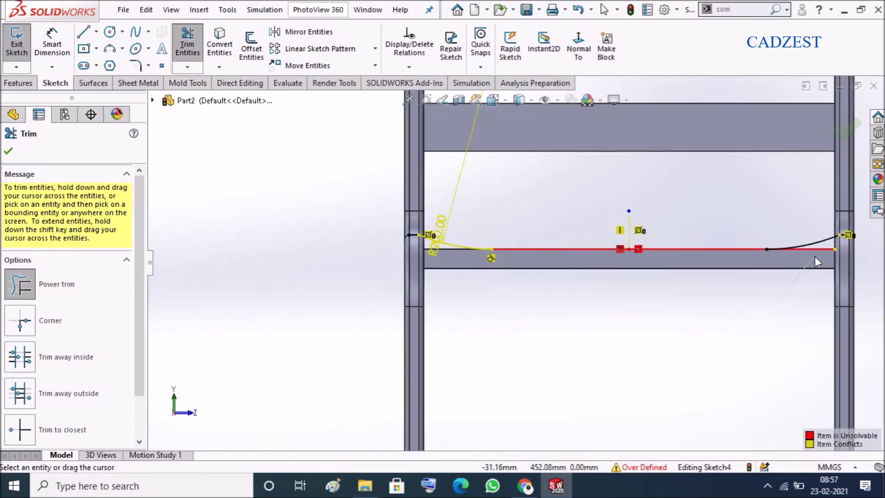
left_click_drag(817, 261, 820, 244)
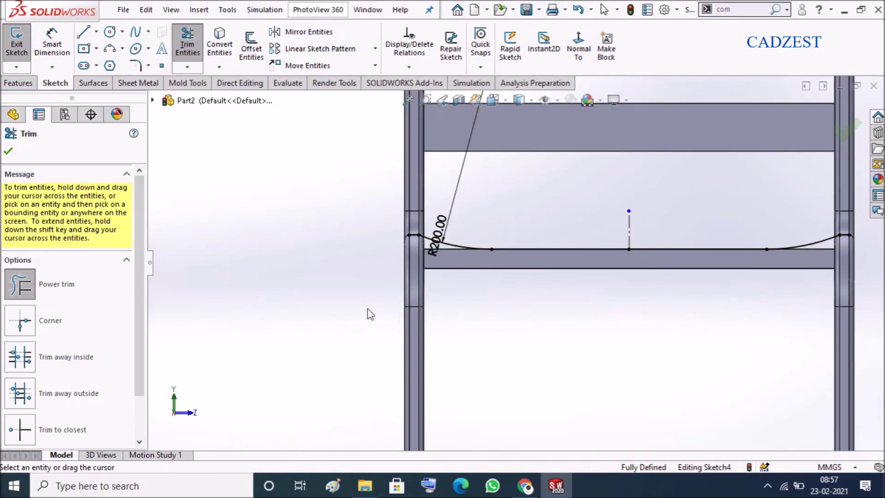
left_click(8, 153)
scroll(877, 257, "down", 2)
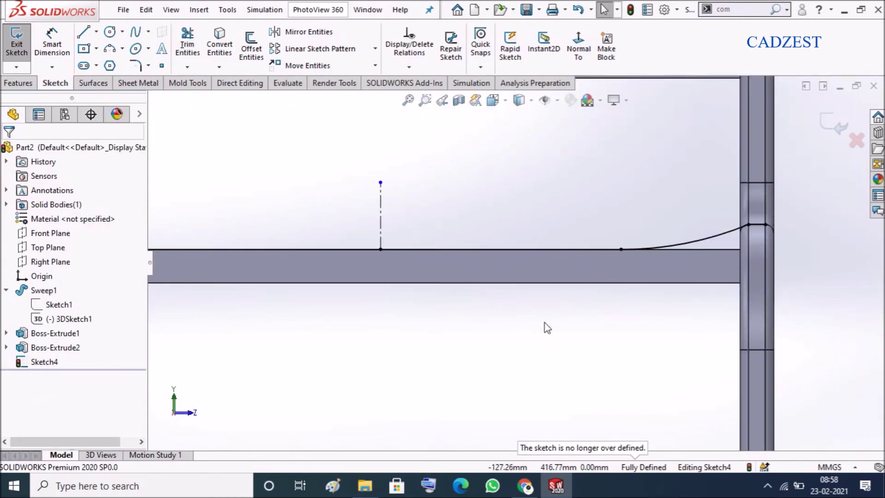
scroll(547, 327, "up", 3)
scroll(287, 236, "down", 2)
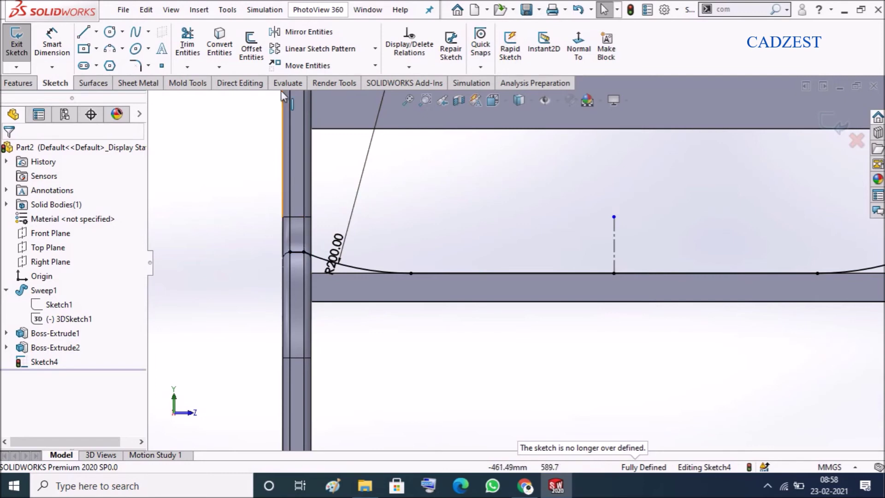
left_click(251, 46)
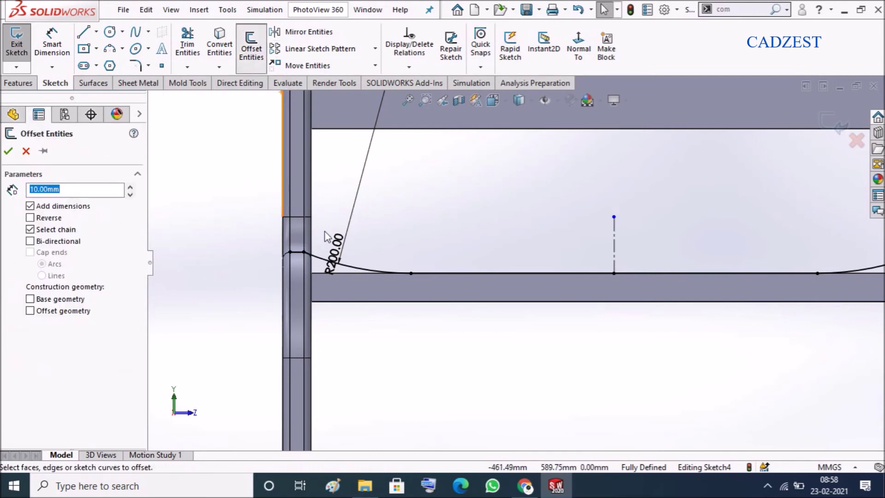
Step: Offset the arc-and-line seat curve chain 50 mm, reversed to the upper side
left_click(352, 270)
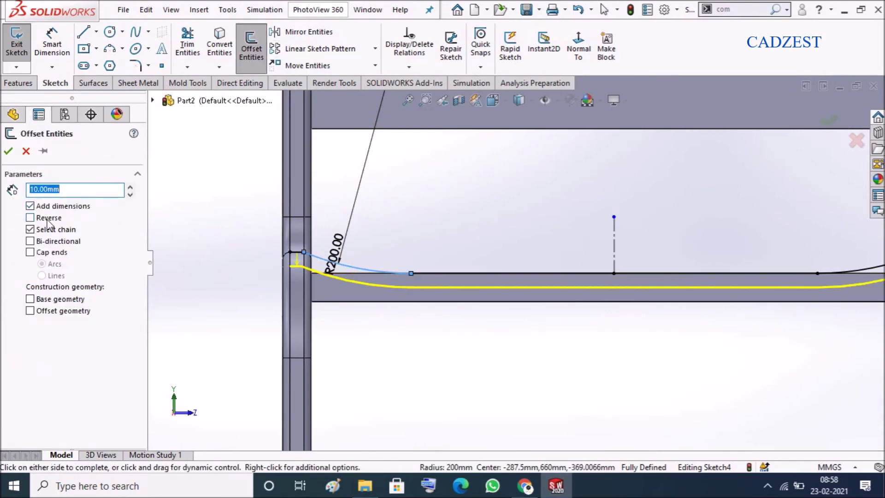
left_click(30, 218)
type("50")
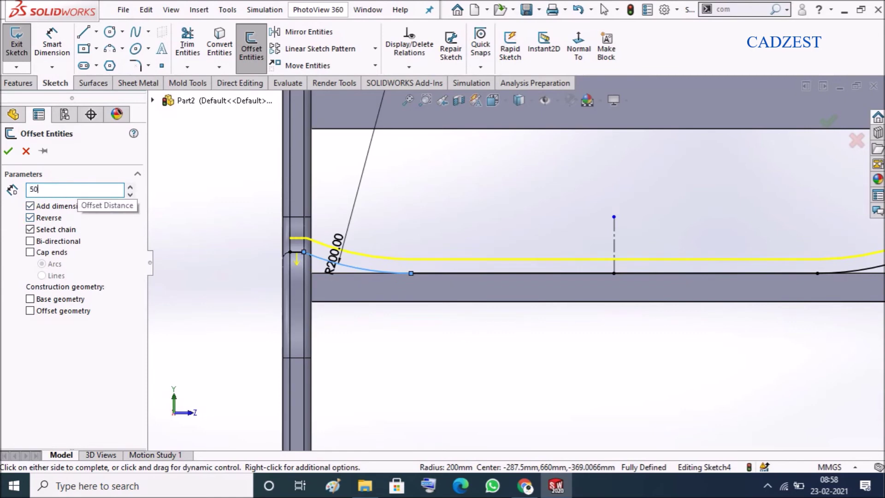
key("Return")
scroll(296, 247, "up", 3)
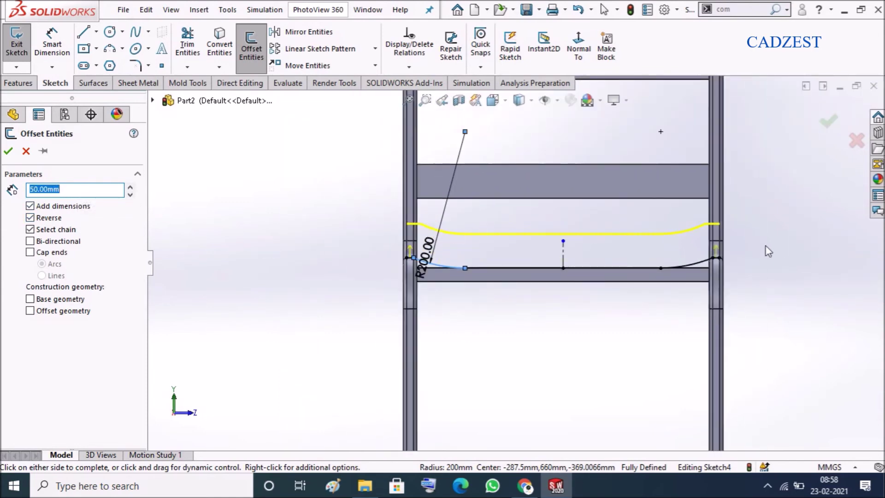
scroll(765, 248, "down", 2)
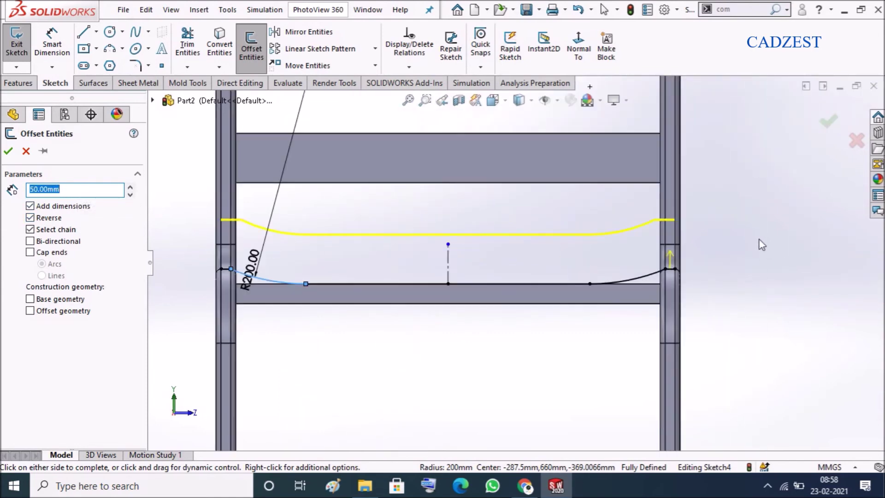
left_click(8, 153)
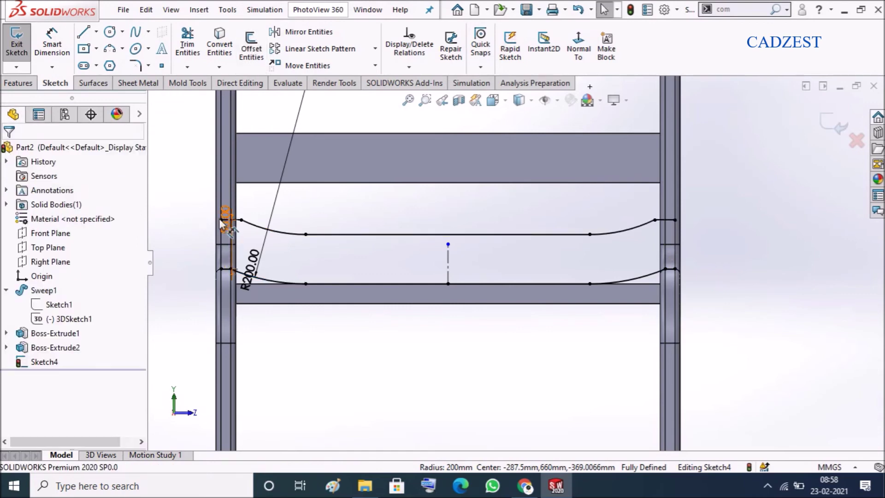
left_click(84, 32)
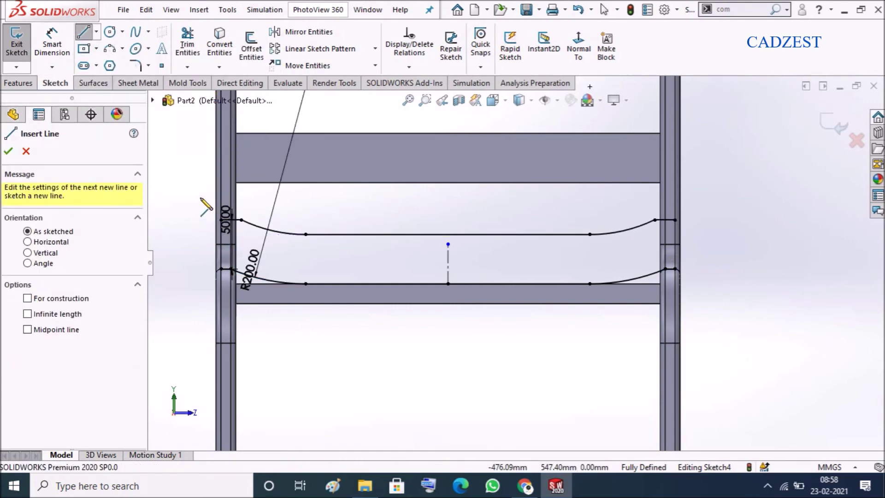
Step: Draw two vertical lines, one beyond each end of the seat curves
left_click(200, 198)
left_click(200, 289)
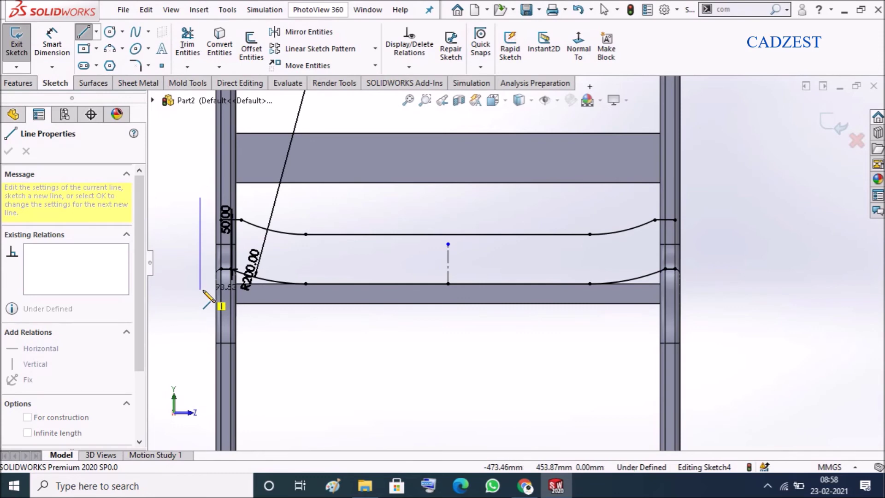
key("Escape")
left_click(83, 32)
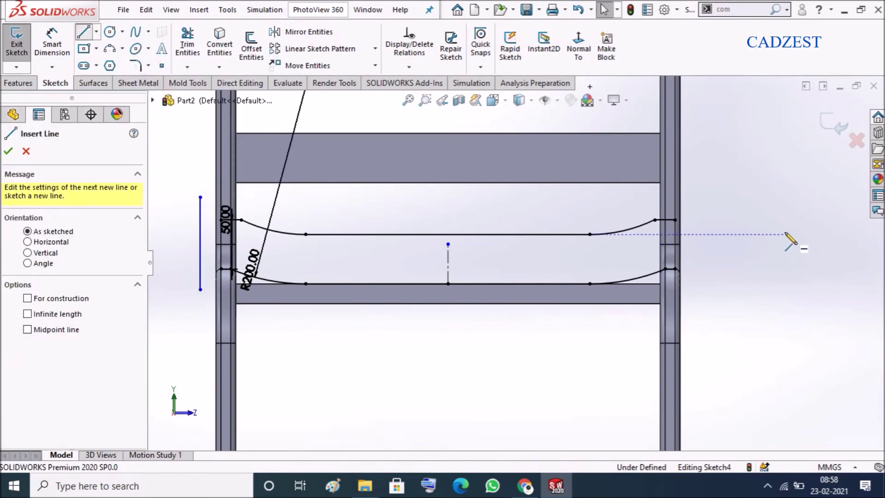
left_click(720, 197)
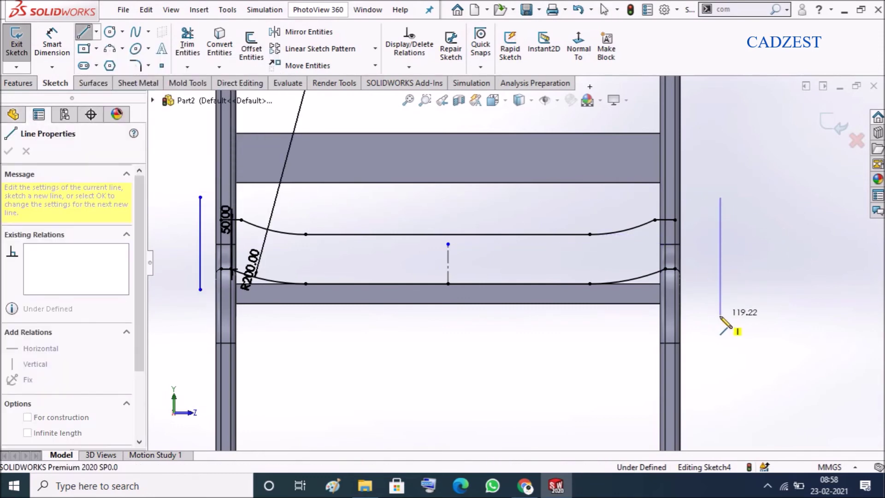
left_click(721, 316)
key("Escape")
Step: Make the two vertical end lines symmetric about the centre line
key("d")
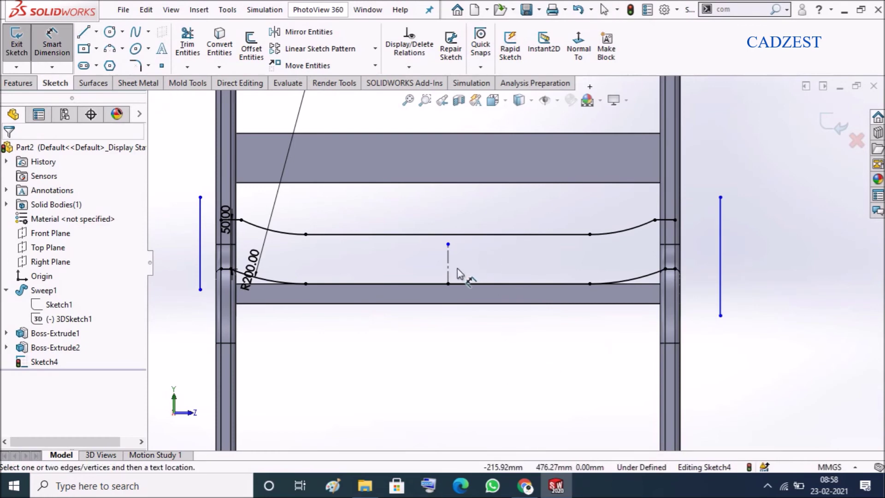
key("Escape")
left_click(200, 250)
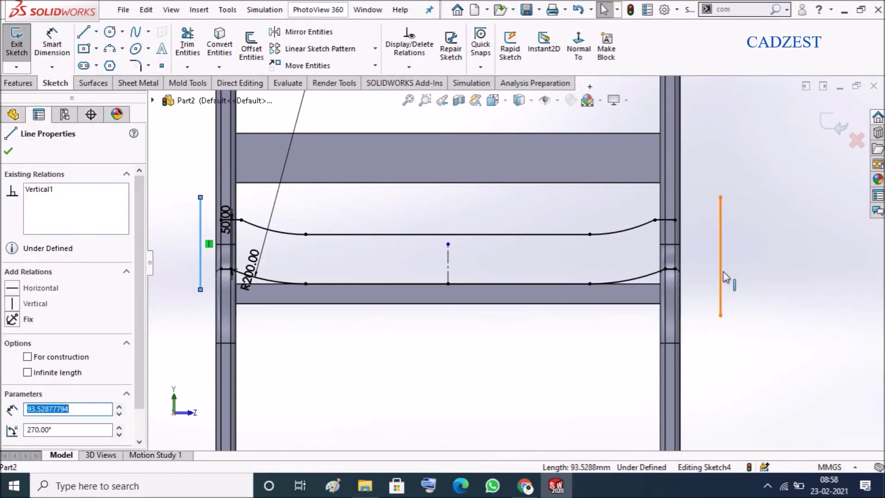
left_click(721, 273, "ctrl")
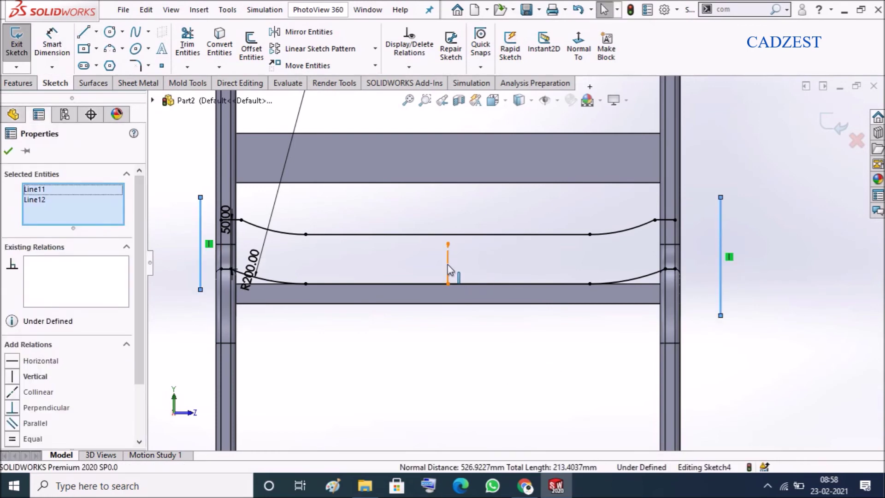
left_click(448, 266, "ctrl")
scroll(70, 323, "down", 3)
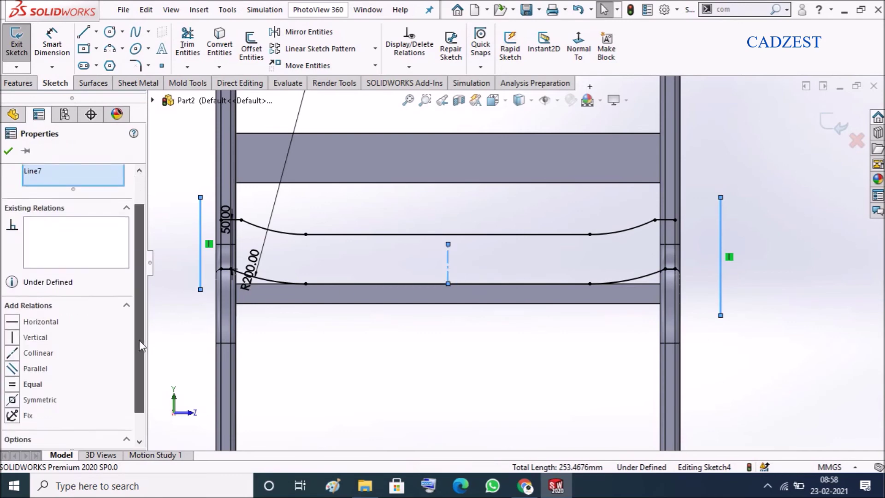
left_click(12, 394)
left_click(354, 367)
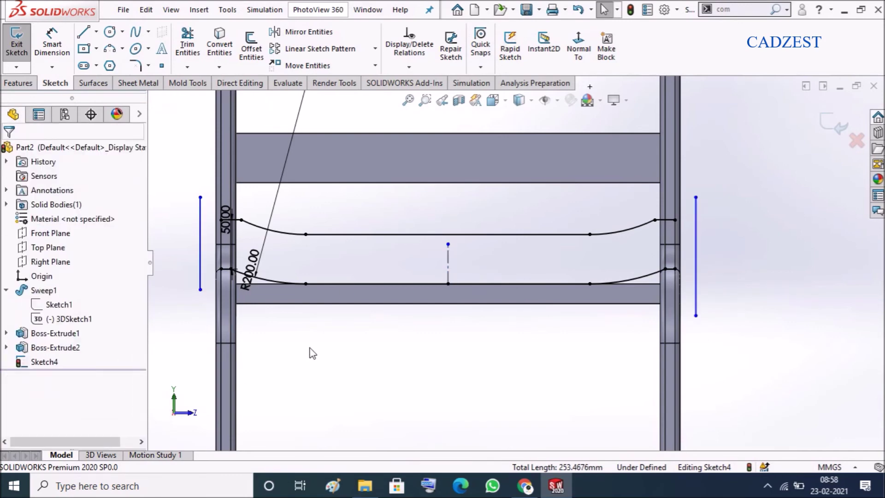
left_click(187, 67)
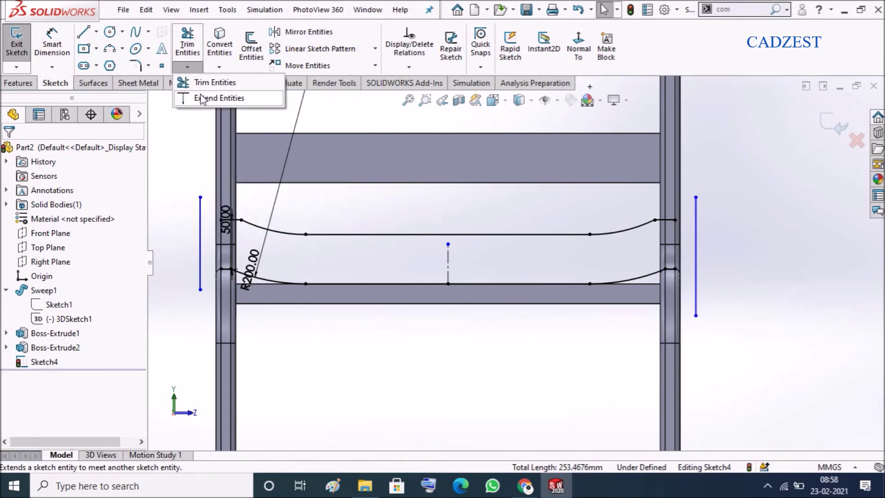
Step: Extend the four upper and lower seat curve ends to the vertical end lines
left_click(210, 82)
scroll(234, 269, "down", 3)
left_click(265, 284)
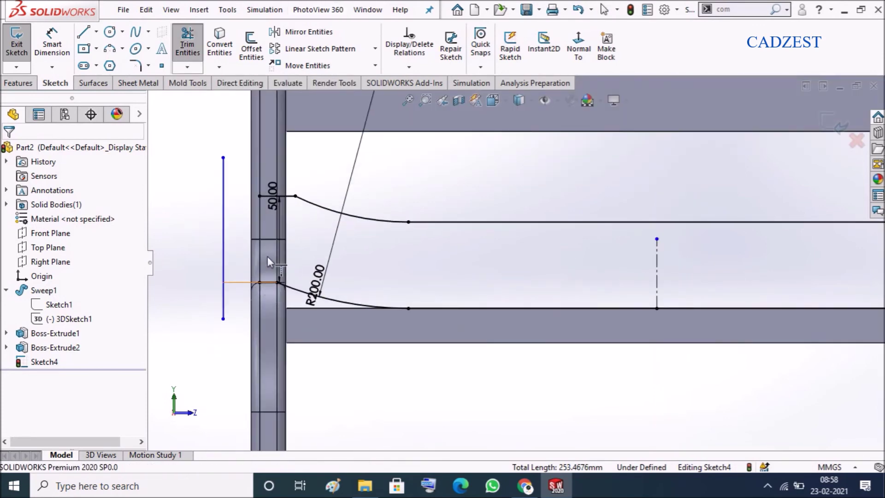
left_click(270, 197)
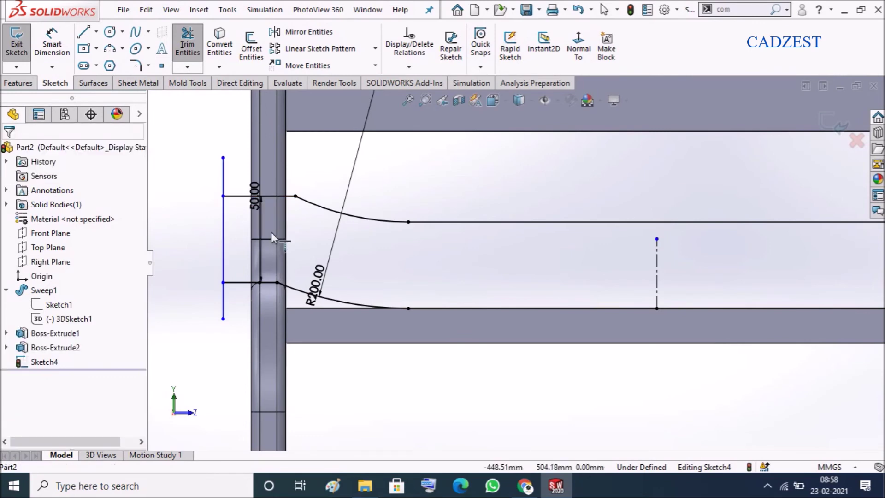
scroll(562, 263, "up", 2)
scroll(812, 252, "down", 2)
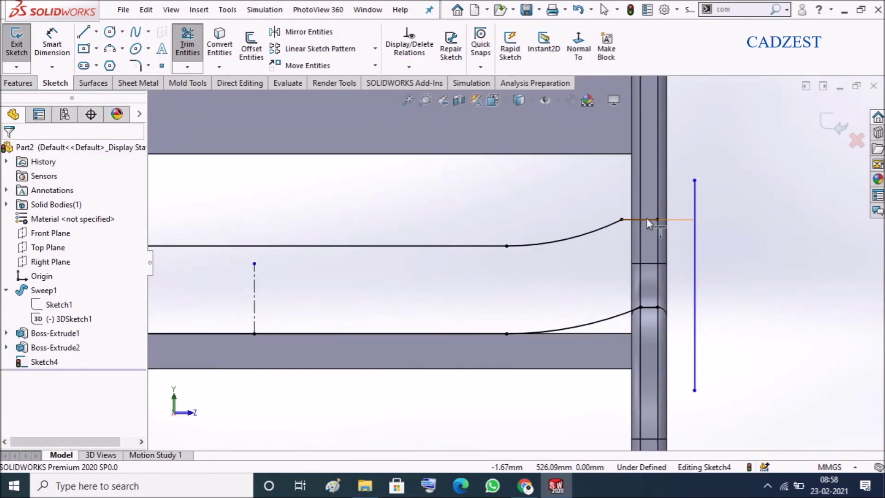
left_click(646, 218)
left_click(652, 309)
scroll(762, 308, "up", 2)
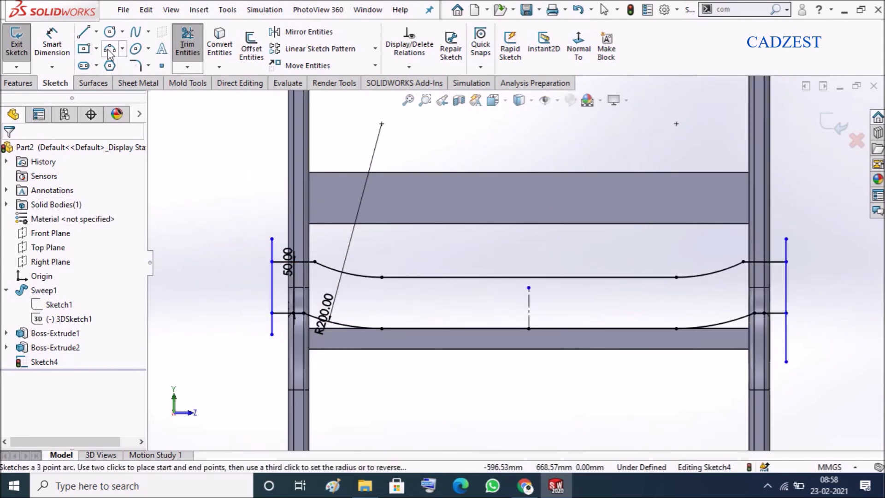
scroll(185, 247, "down", 3)
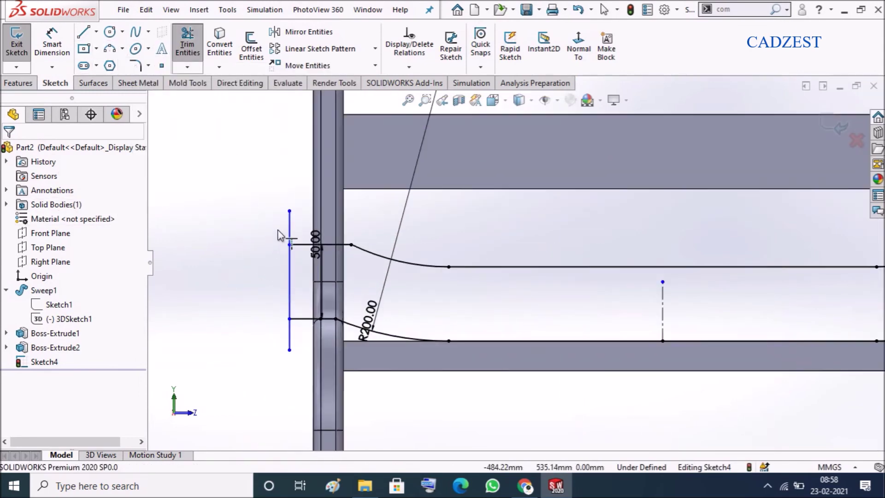
Step: Trim the end line stubs beyond the curves to close the seat profile
left_click(187, 46)
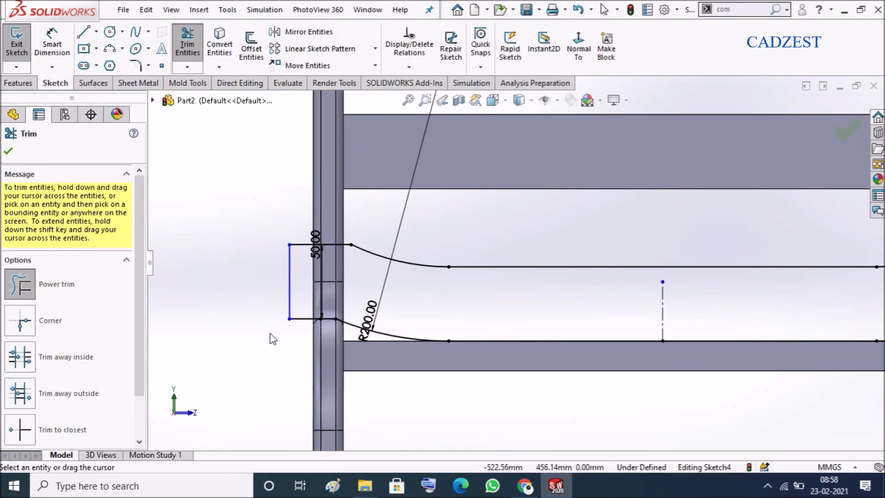
scroll(786, 334, "up", 3)
scroll(787, 294, "down", 2)
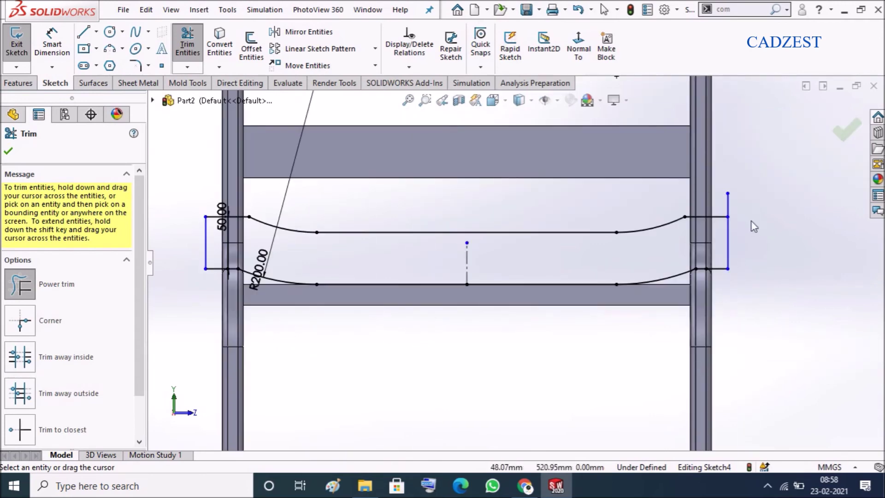
left_click_drag(728, 205, 723, 206)
left_click(7, 148)
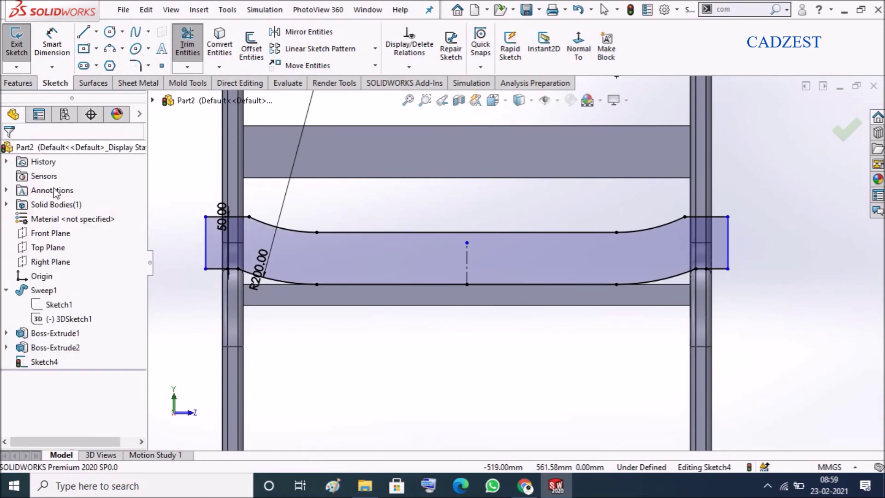
Step: Dimension the left end line 250 mm from the centre line, fully defining Sketch4
key("d")
left_click(467, 265)
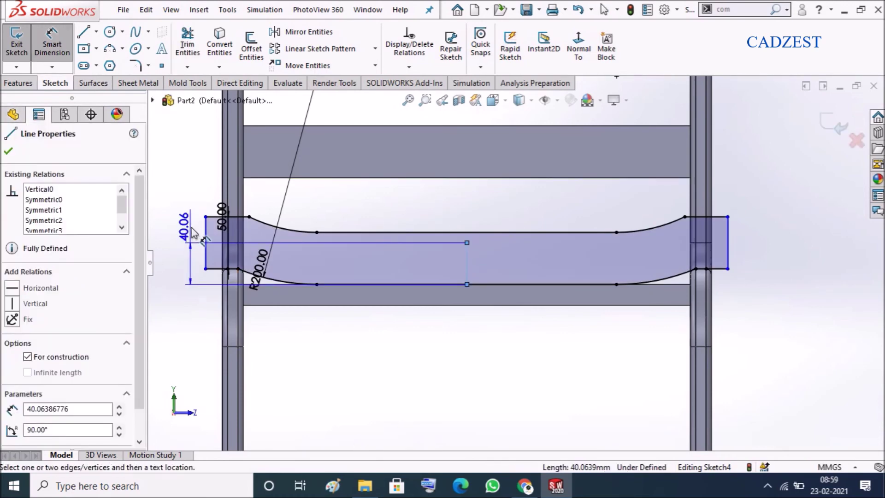
left_click(206, 244)
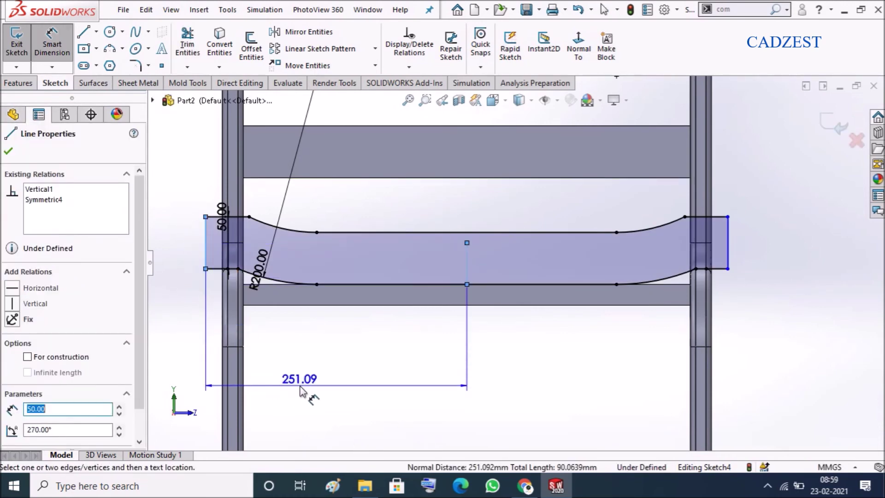
left_click(304, 389)
type("250")
key("Return")
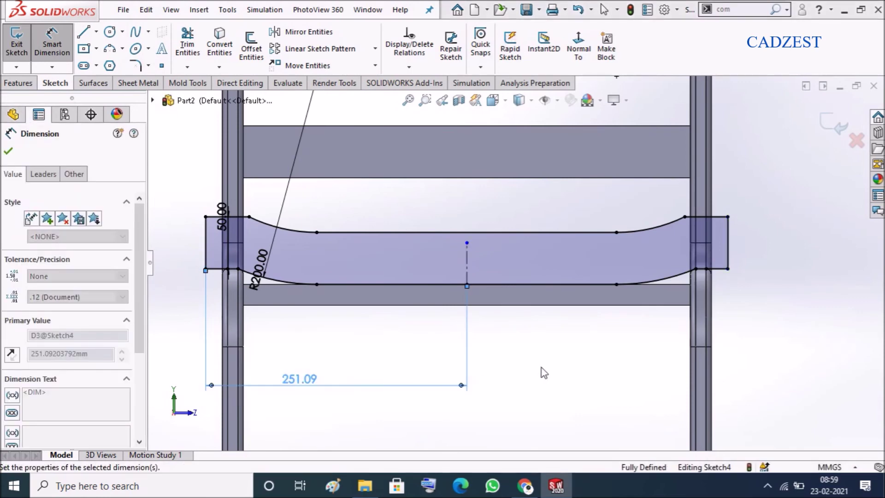
scroll(510, 271, "up", 3)
middle_click_drag(508, 276, 365, 304)
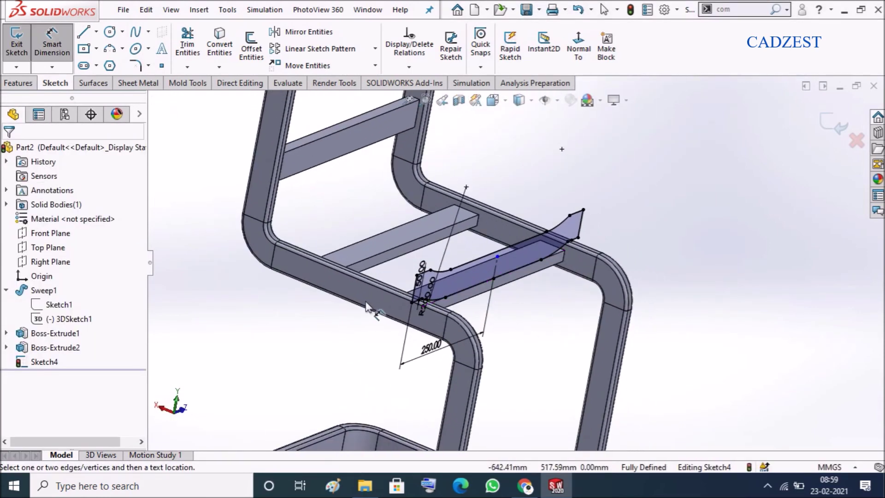
left_click(18, 82)
Step: Boss-extrude the seat profile with Direction 1 Up To Vertex at a frame corner
left_click(21, 46)
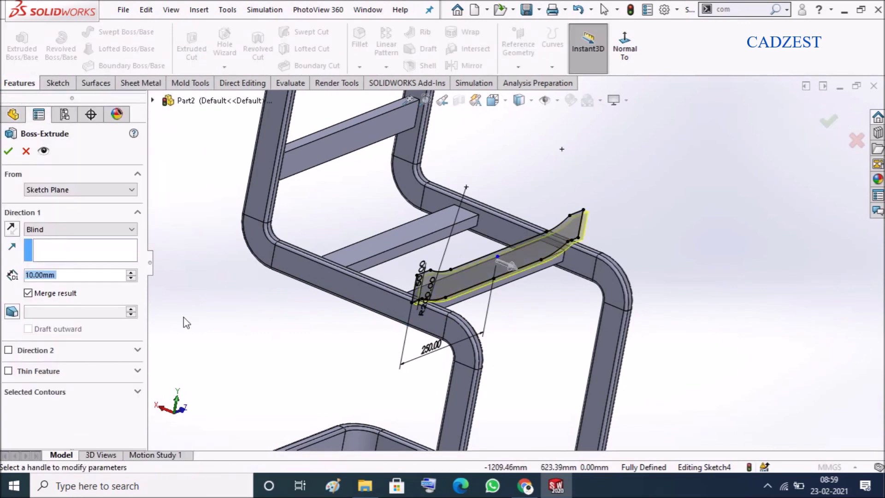
left_click(76, 228)
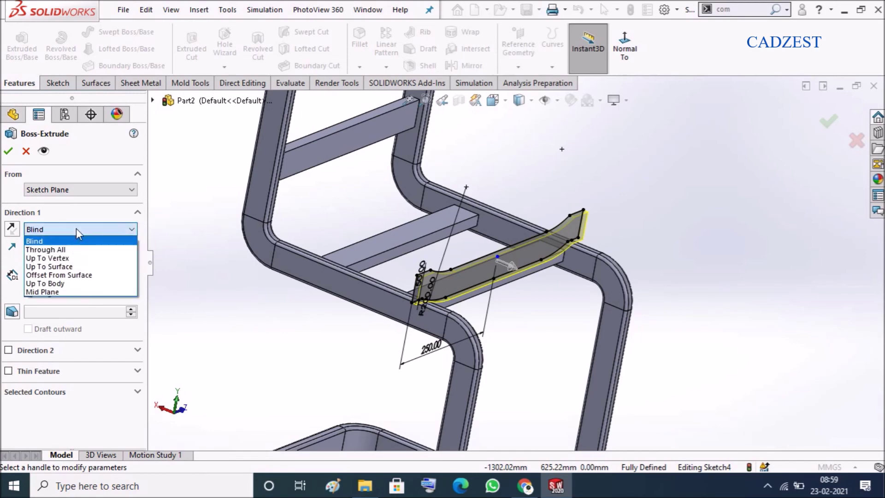
left_click(76, 258)
scroll(509, 355, "down", 4)
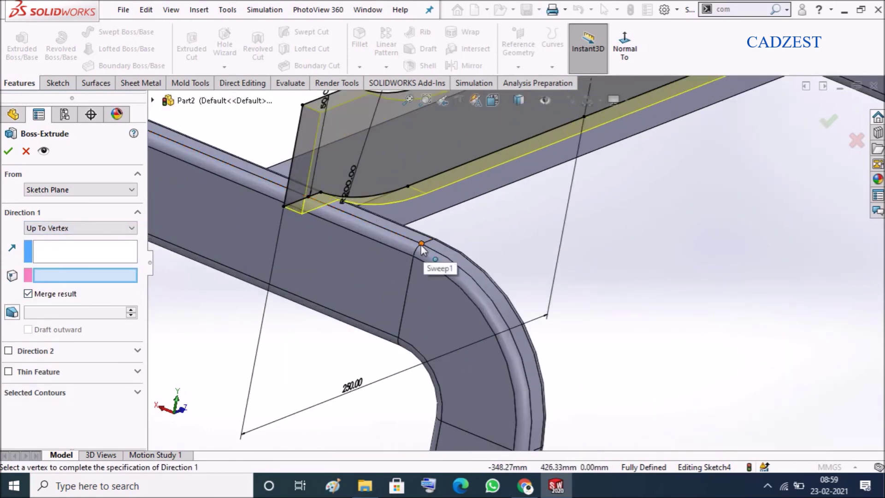
left_click(421, 243)
scroll(659, 366, "up", 5)
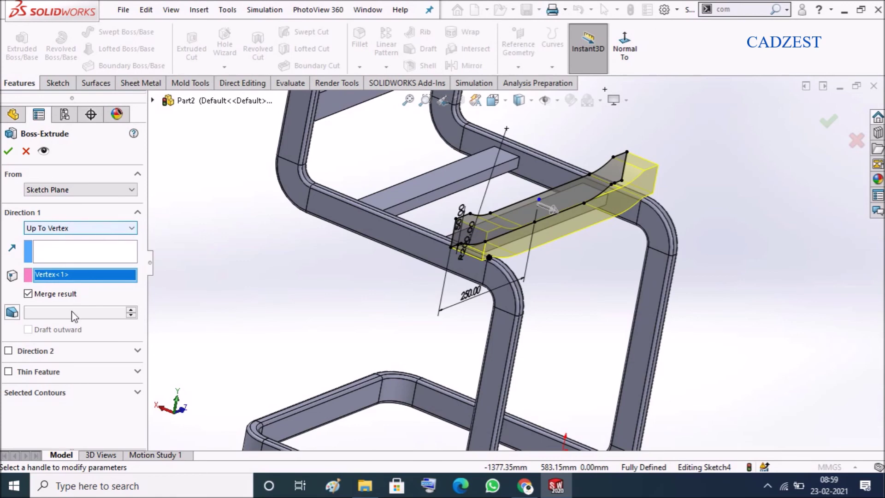
Step: Add Direction 2 Up To Vertex at the opposite frame corner and accept the extrusion
left_click(8, 351)
left_click(67, 371)
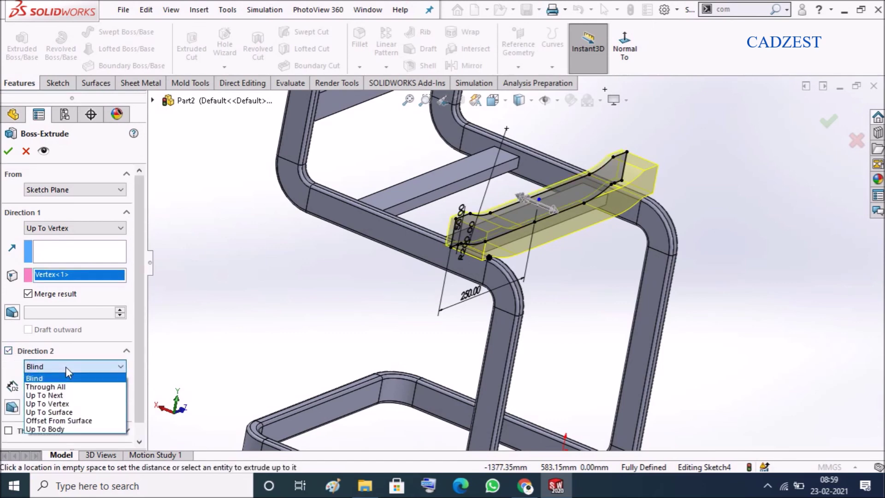
left_click(72, 408)
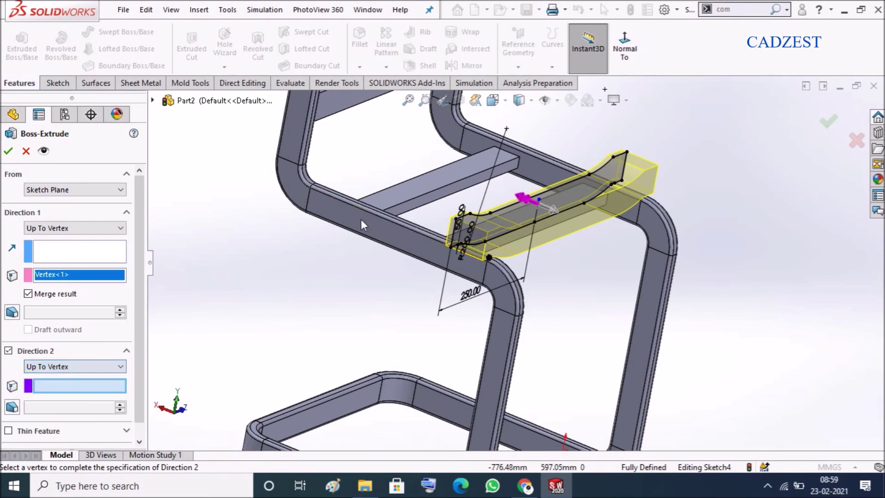
scroll(336, 203, "down", 3)
left_click(304, 184)
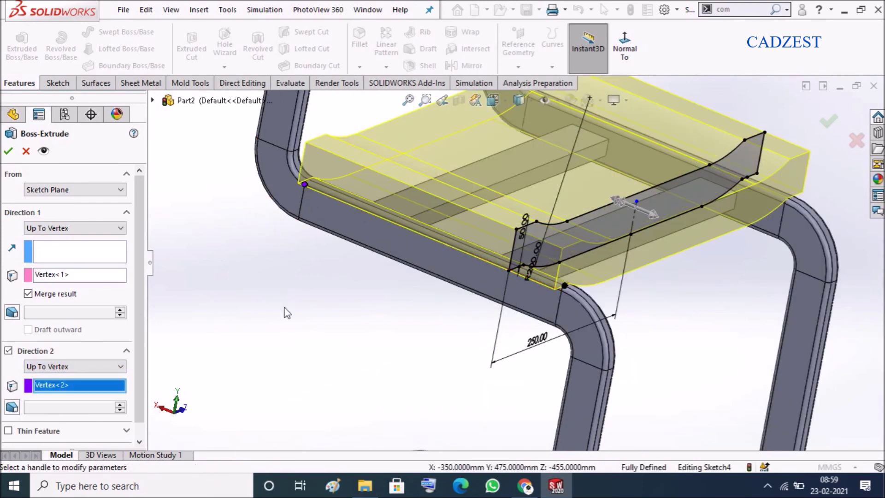
scroll(349, 324, "up", 5)
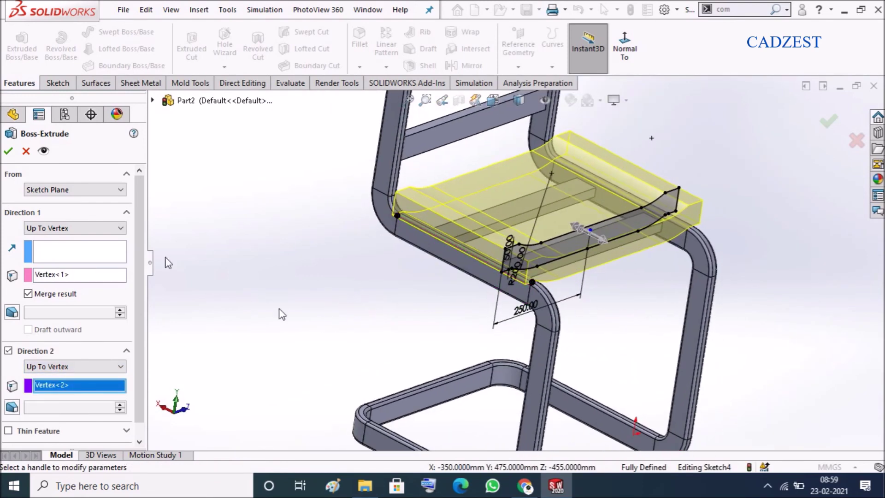
left_click(8, 152)
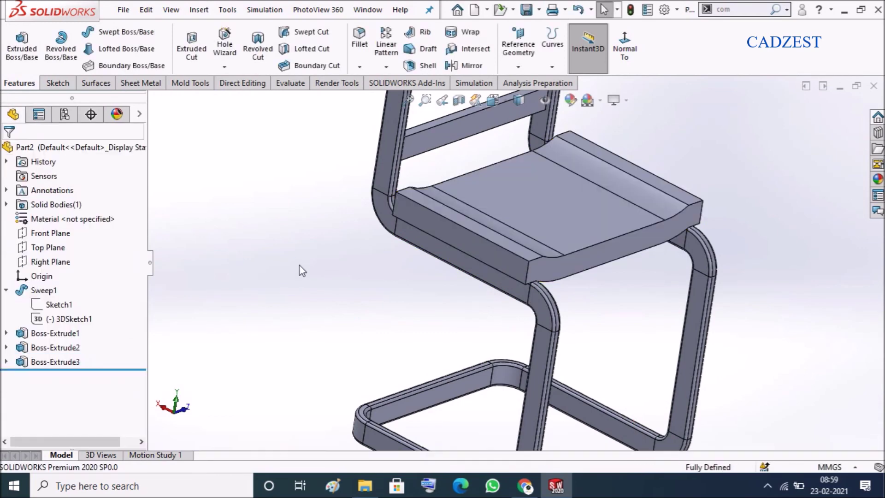
Step: Fit and orbit the chair to a front view, selecting the seat's curved top edge for filleting
key("f")
middle_click_drag(475, 260, 571, 270)
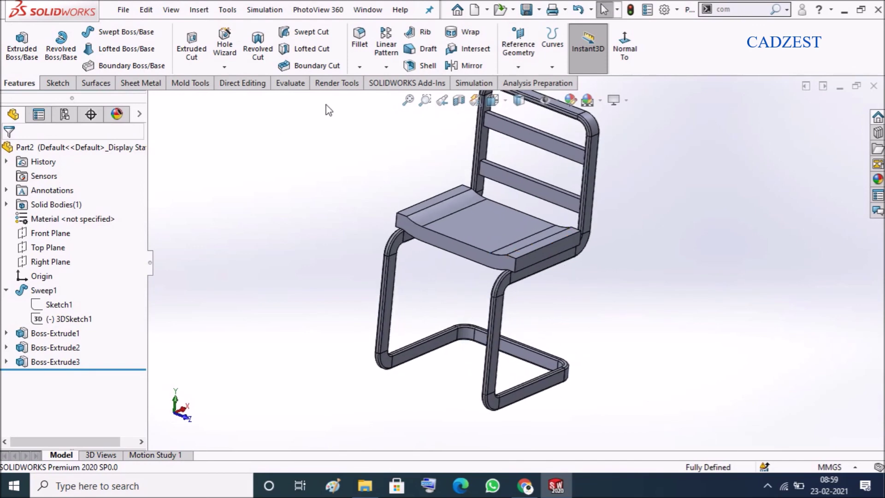
scroll(500, 246, "down", 3)
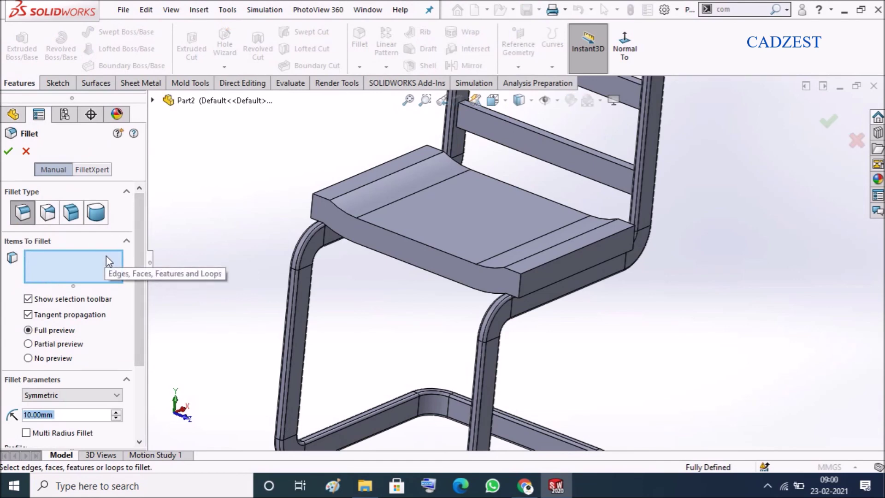
left_click(394, 235)
Step: Add the seat's short left, short right, long right and far long top edges to the fillet
scroll(435, 265, "down", 3)
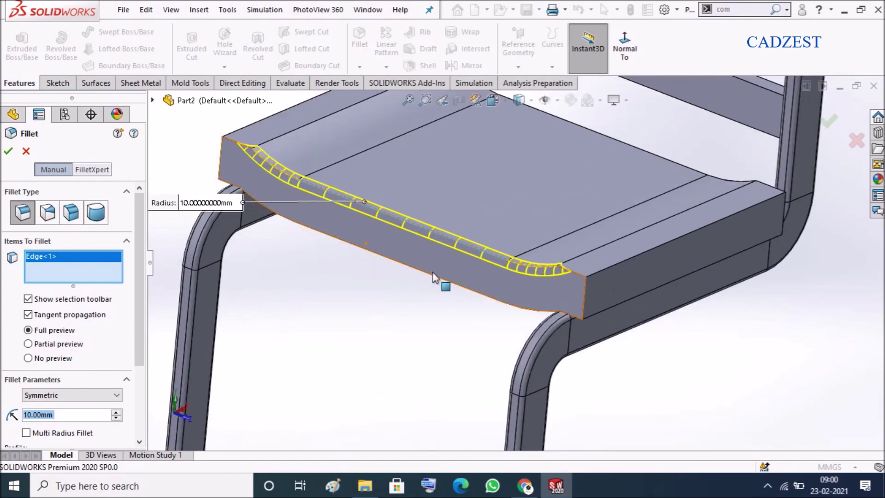
left_click(228, 140)
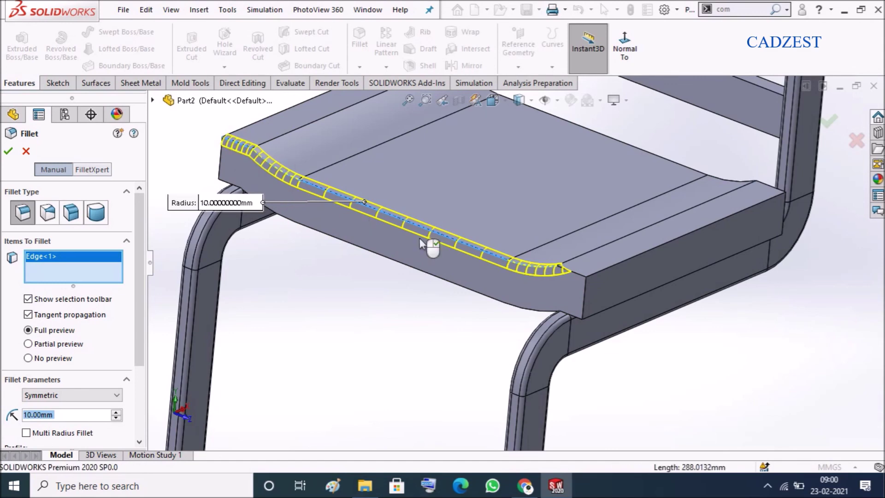
left_click(577, 277)
left_click(580, 256)
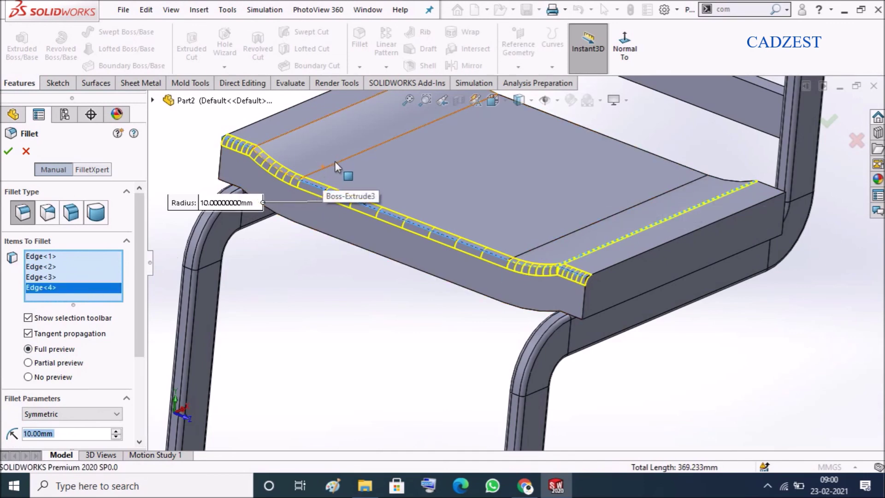
left_click(290, 130)
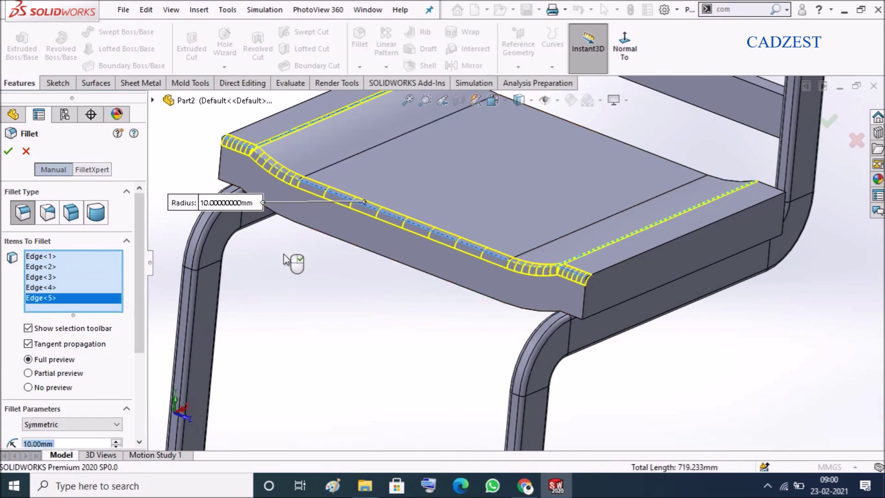
Step: Remove the extra lower front edge and apply the 10 mm fillet as Fillet1
left_click(351, 245)
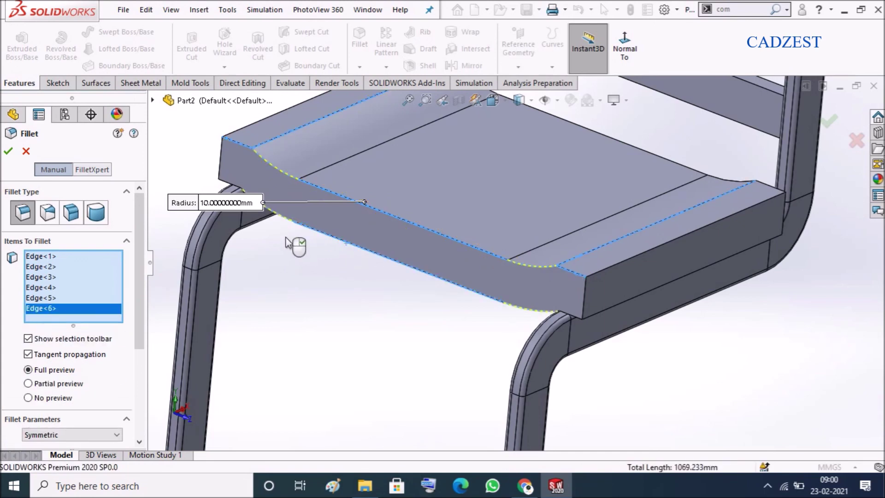
scroll(285, 242, "down", 3)
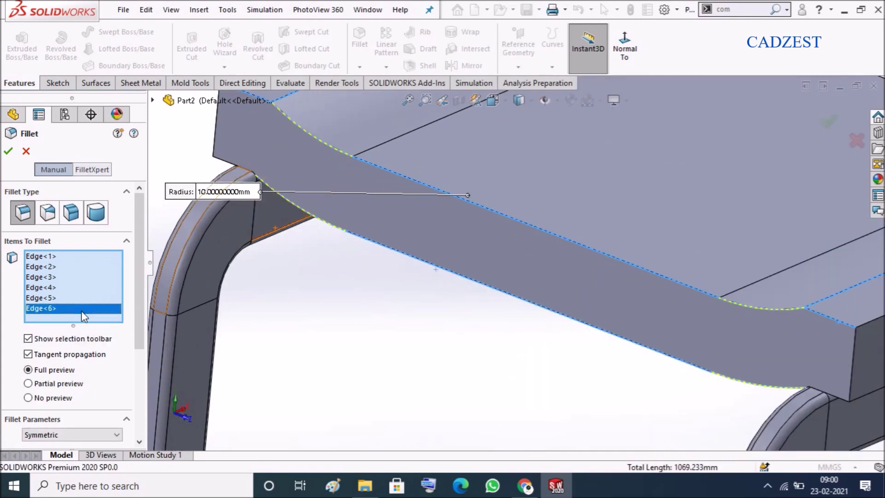
right_click(81, 310)
left_click(115, 336)
scroll(309, 262, "up", 5)
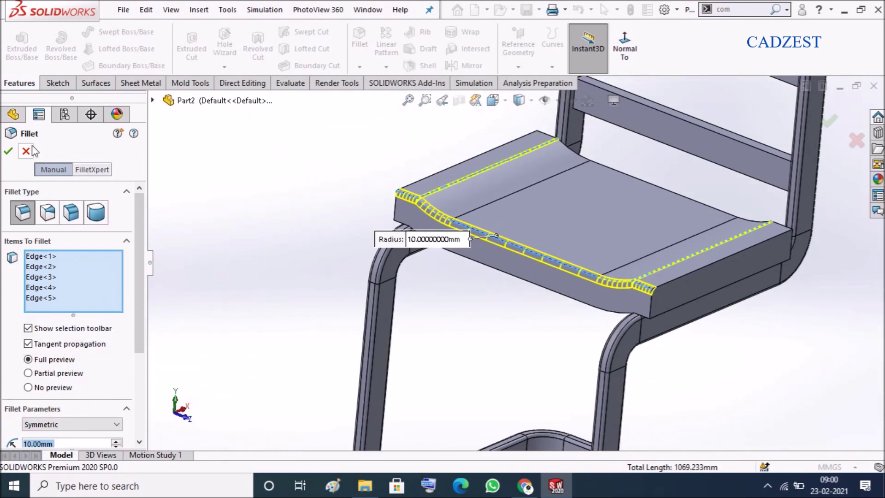
left_click(7, 151)
scroll(632, 308, "down", 3)
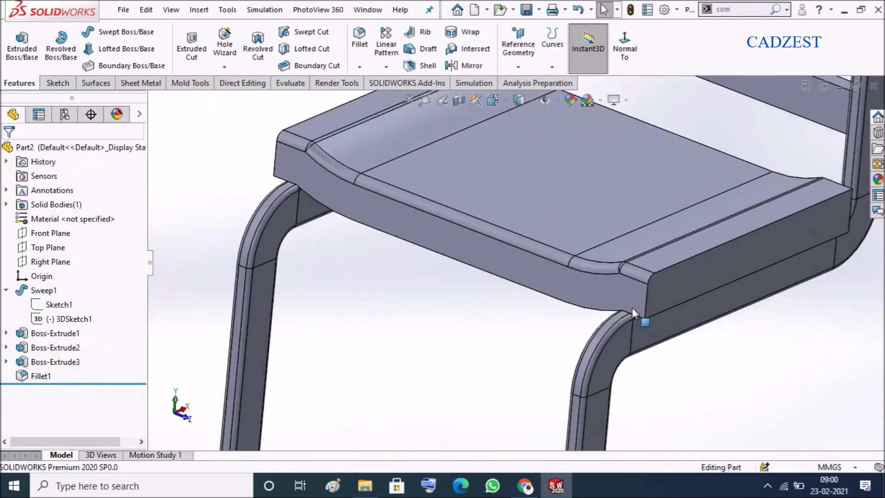
left_click(359, 40)
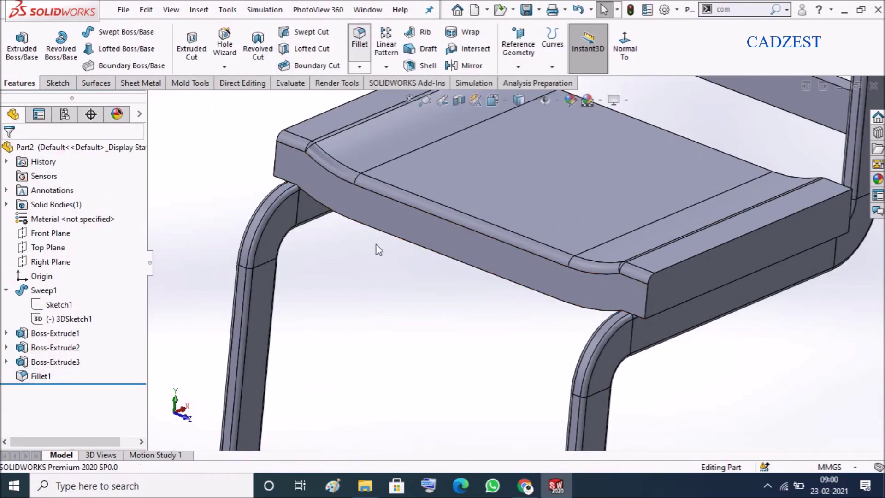
Step: Trial a 5 mm fillet on the seat's lower front edge, then orbit to a tilted front view
left_click(393, 236)
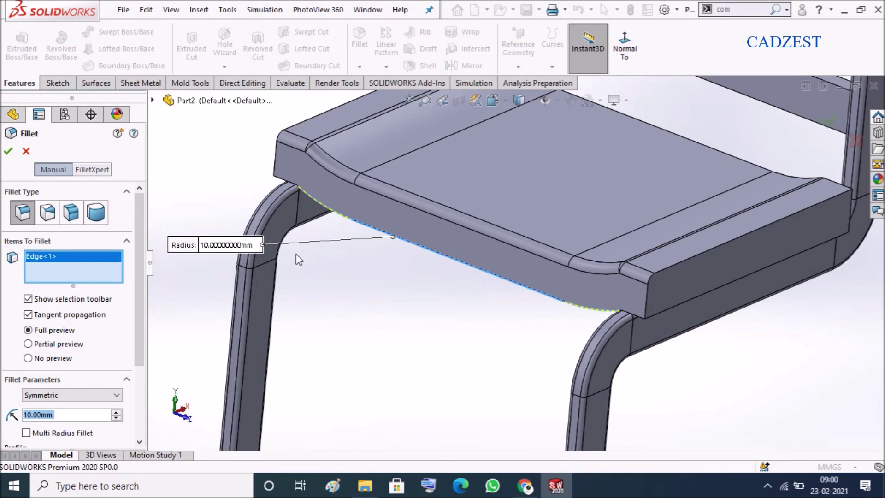
type("5")
key("Return")
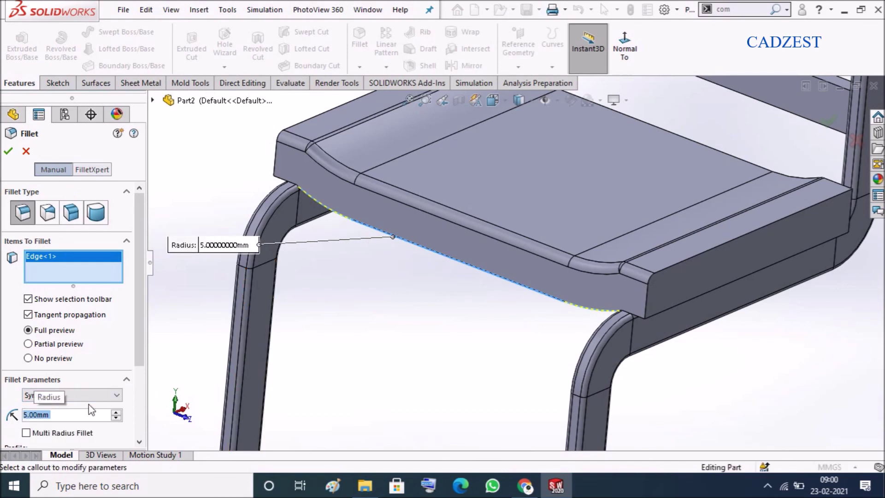
scroll(492, 317, "down", 3)
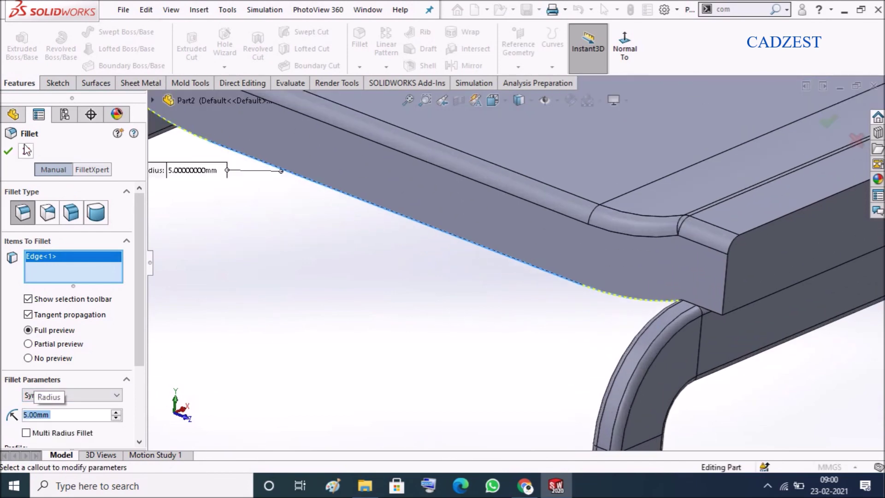
left_click(8, 151)
scroll(403, 339, "up", 3)
scroll(402, 339, "up", 4)
middle_click_drag(538, 291, 555, 254)
scroll(585, 279, "up", 2)
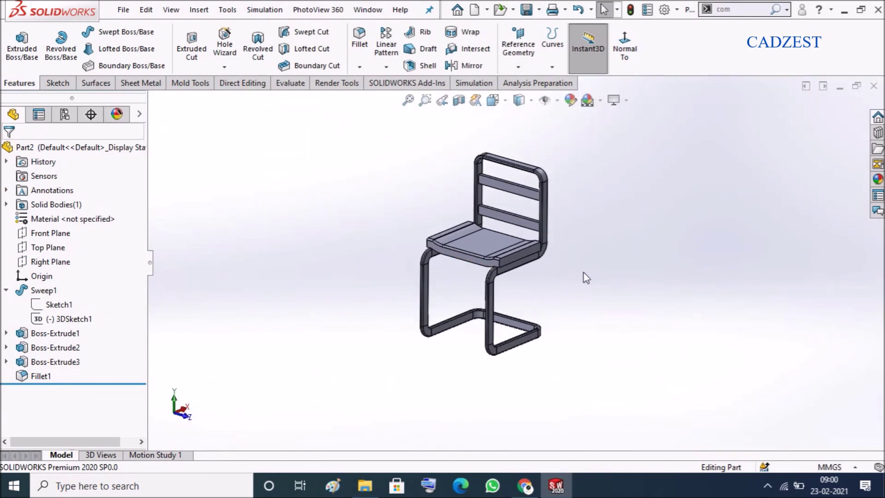
scroll(588, 210, "down", 1)
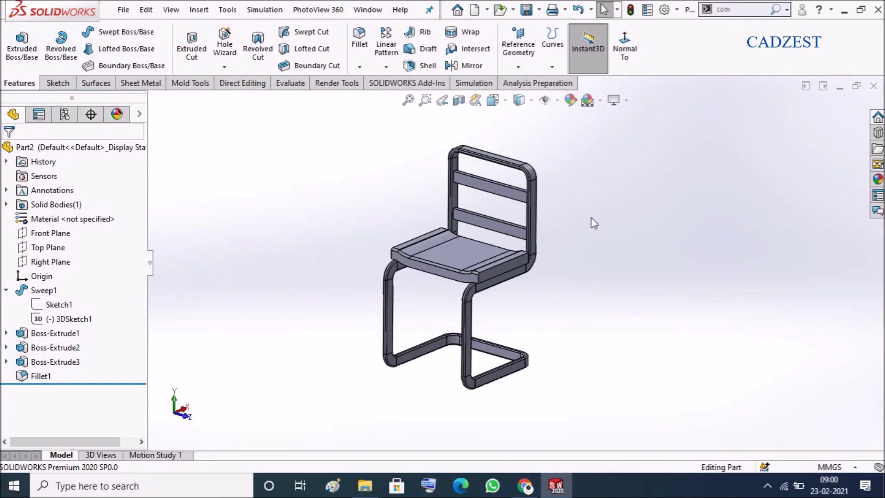
Step: Save the part to the Desktop with the file name Chair
left_click(386, 103)
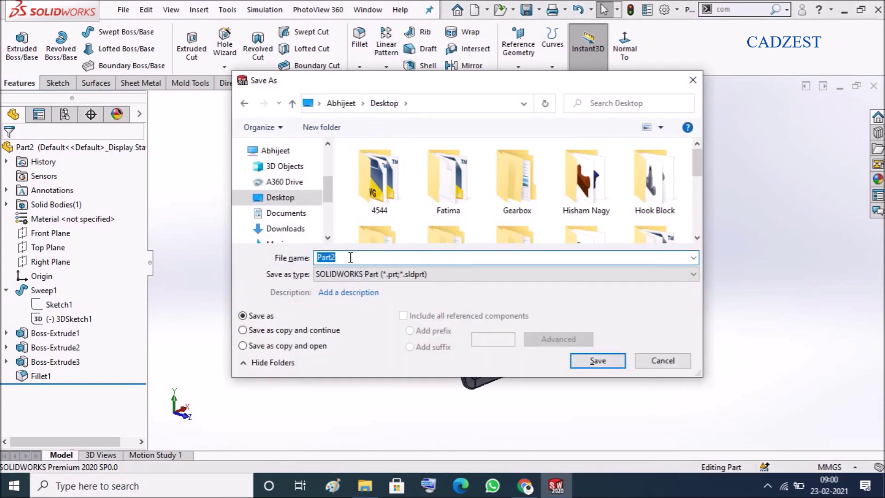
left_click(355, 258)
type("Chair")
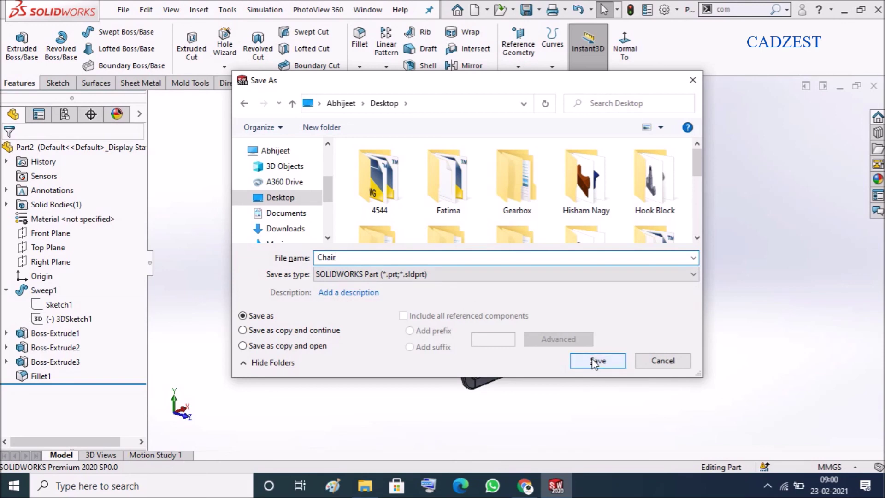
left_click(575, 361)
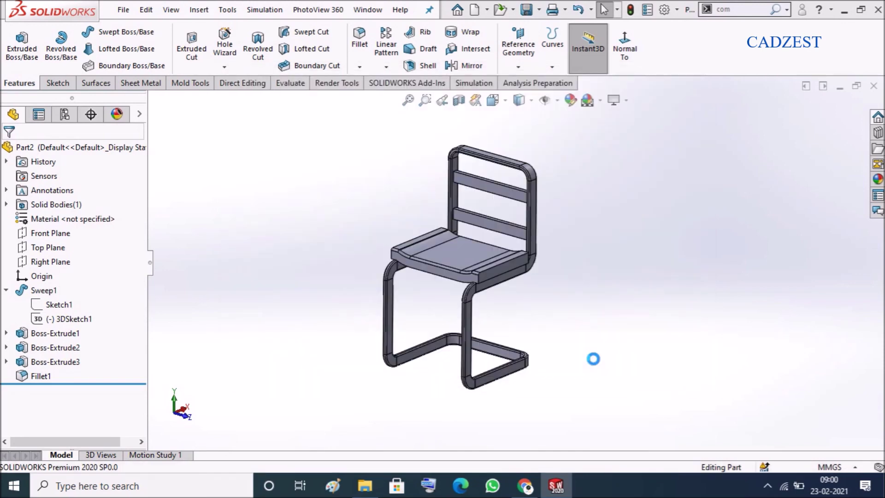
scroll(419, 297, "down", 1)
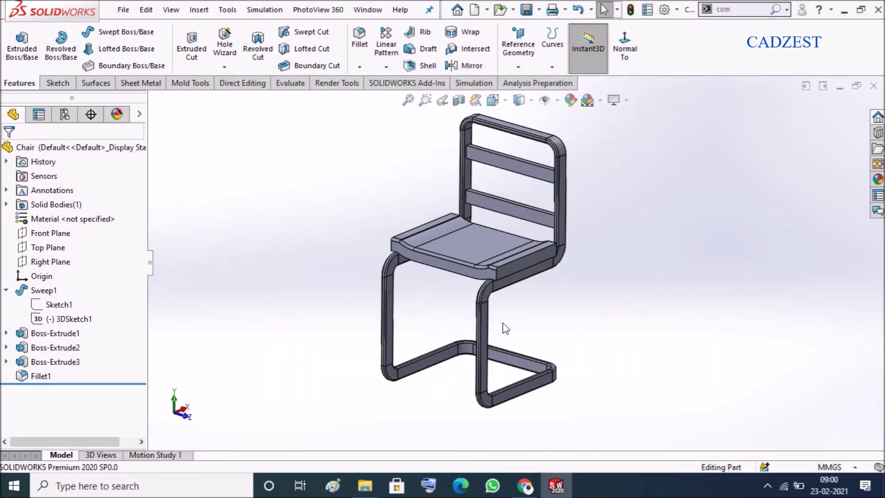